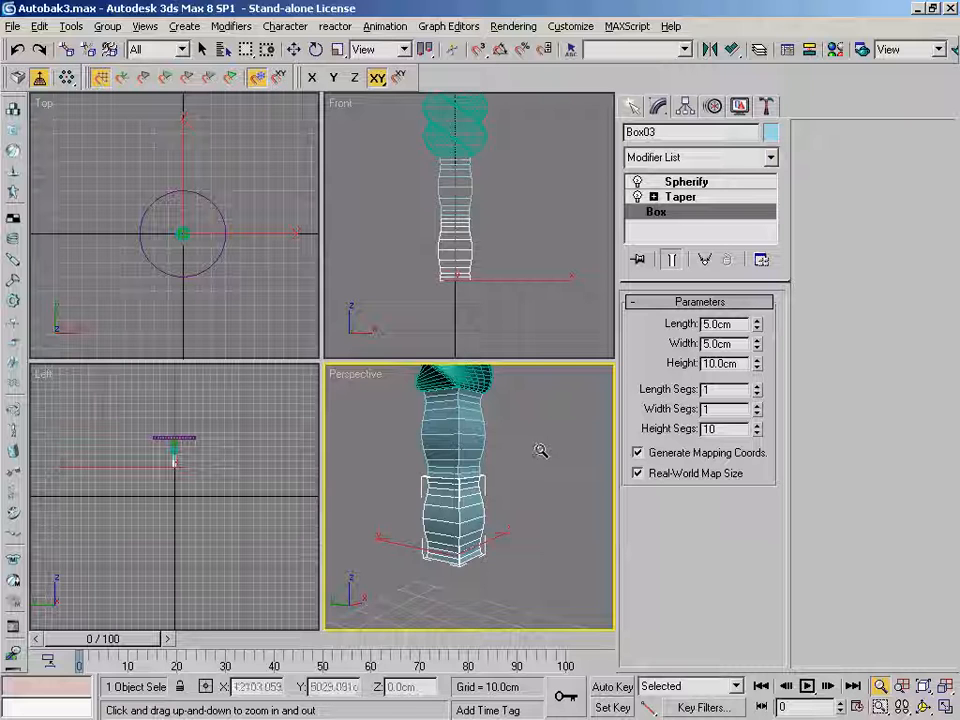
- Add a Poly Select modifier above Spherify in Box03's modifier stack
click(736, 184)
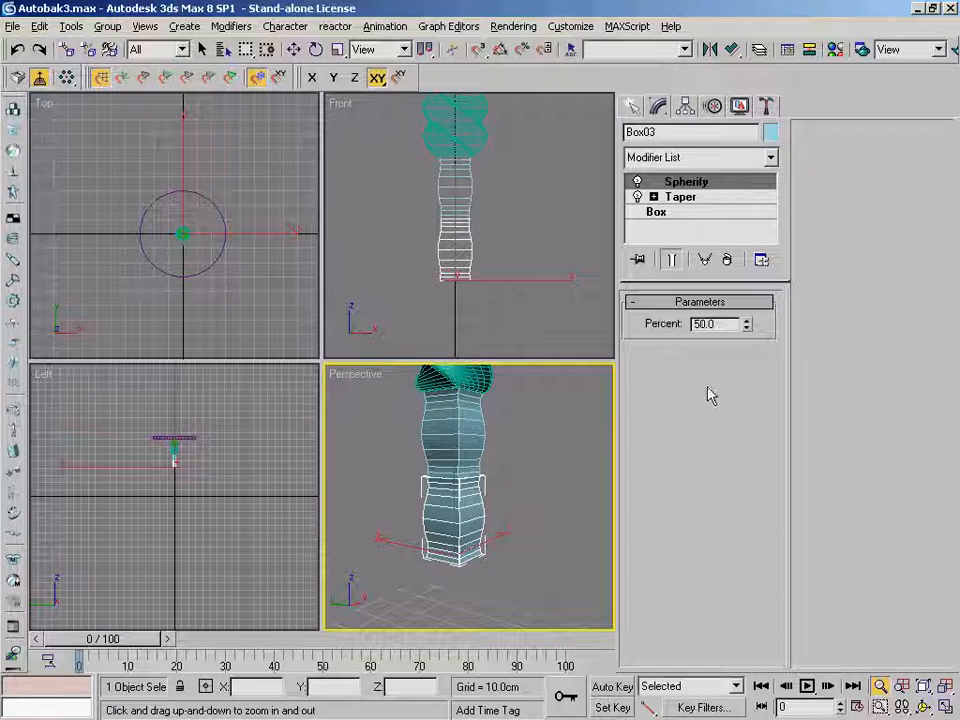
drag(521, 439, 546, 452)
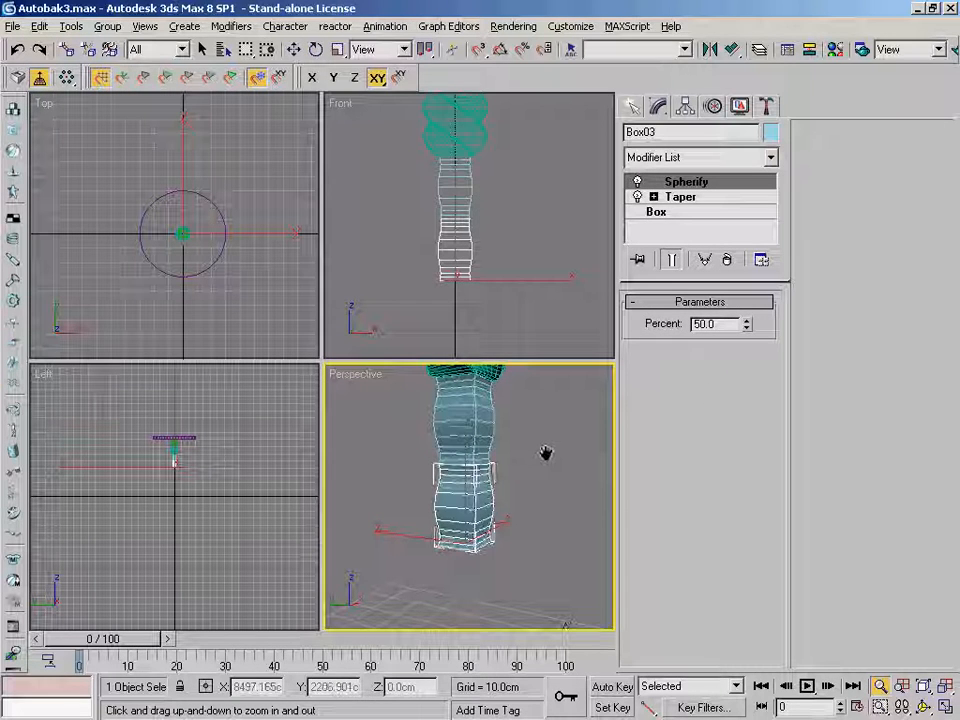
click(718, 157)
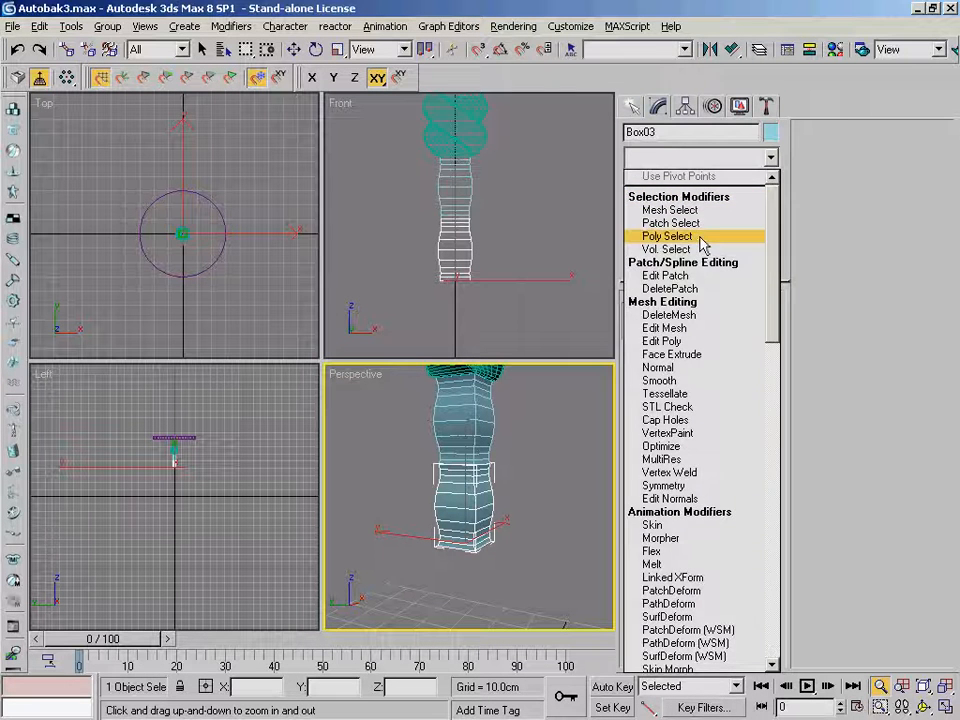
click(670, 236)
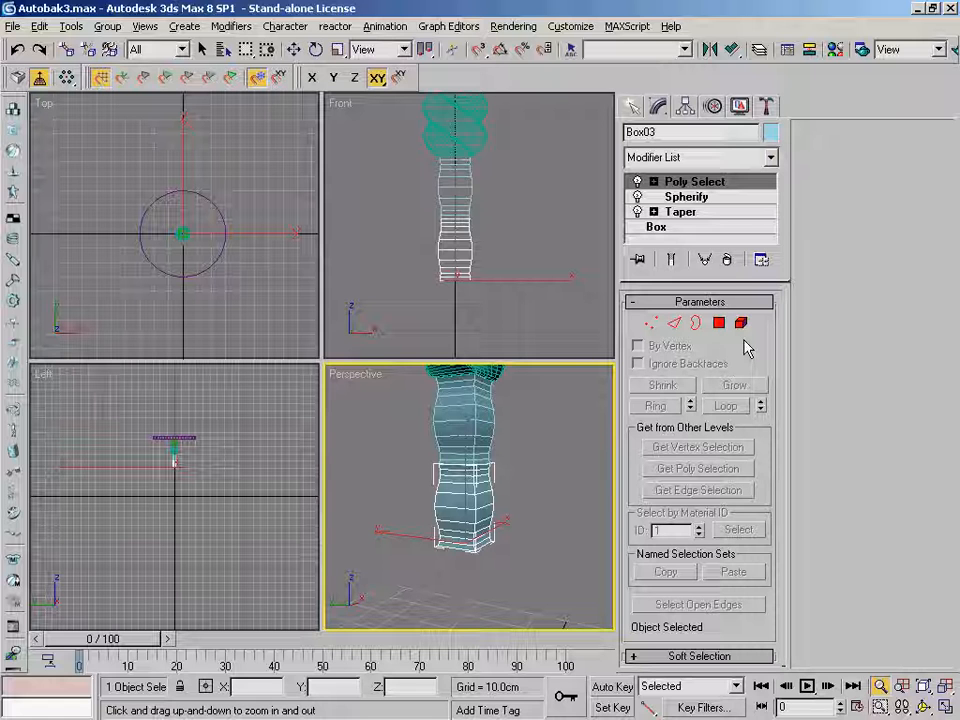
mouse_move(544, 426)
mouse_down()
mouse_move(555, 452)
mouse_move(540, 449)
mouse_up()
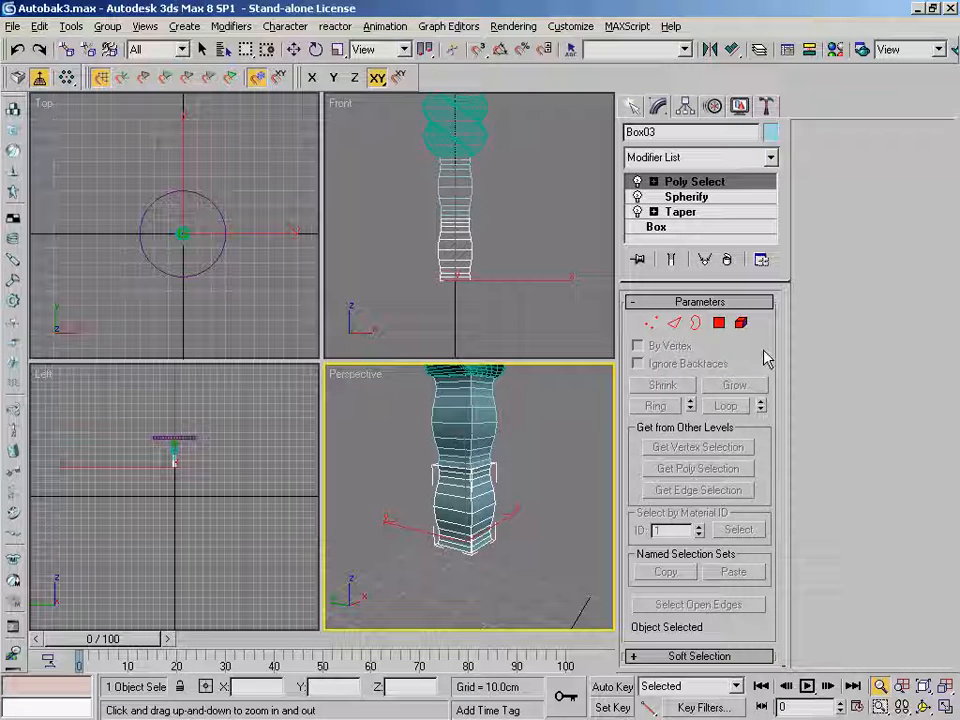
- At the Polygon level of Poly Select, select the bottom four rows of polygons on Box03, including its base, in the Front view
click(719, 322)
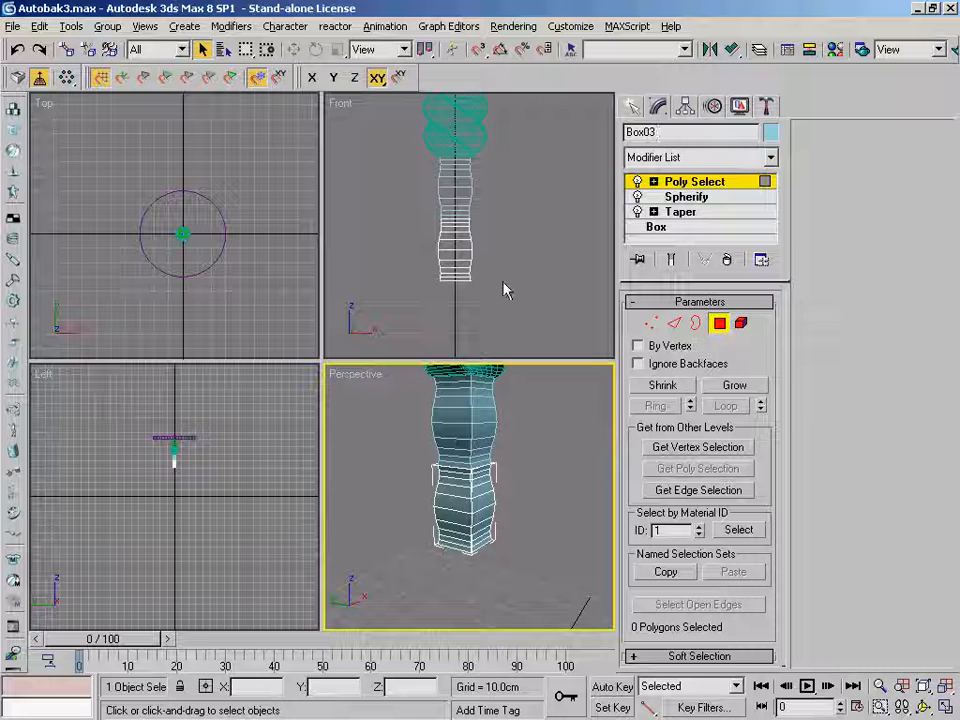
middle_drag(505, 287, 520, 277)
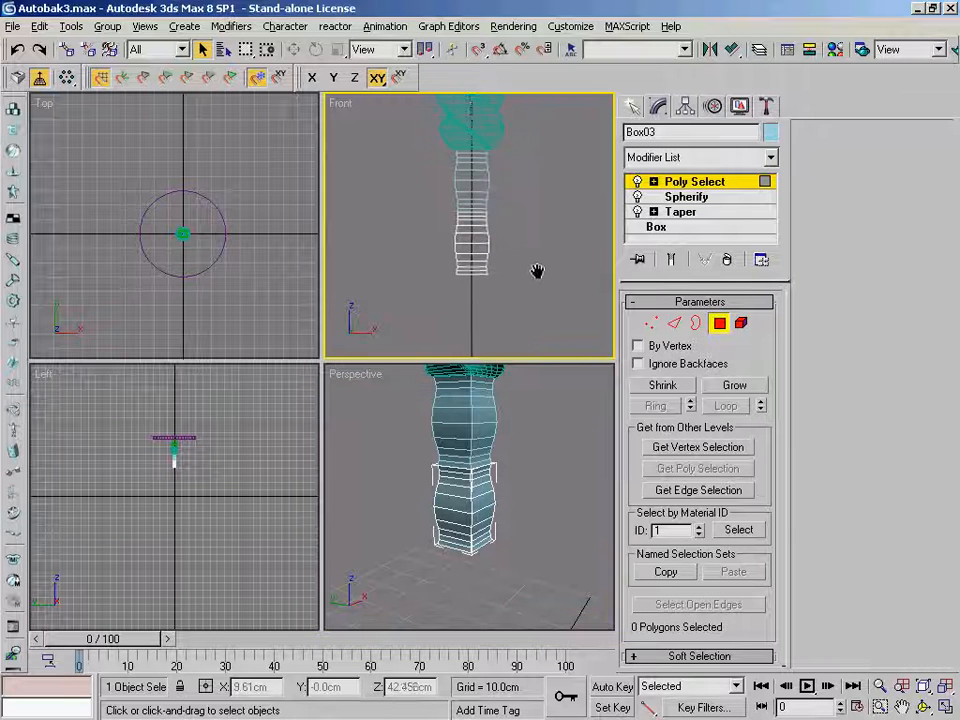
click(880, 686)
drag(484, 246, 574, 212)
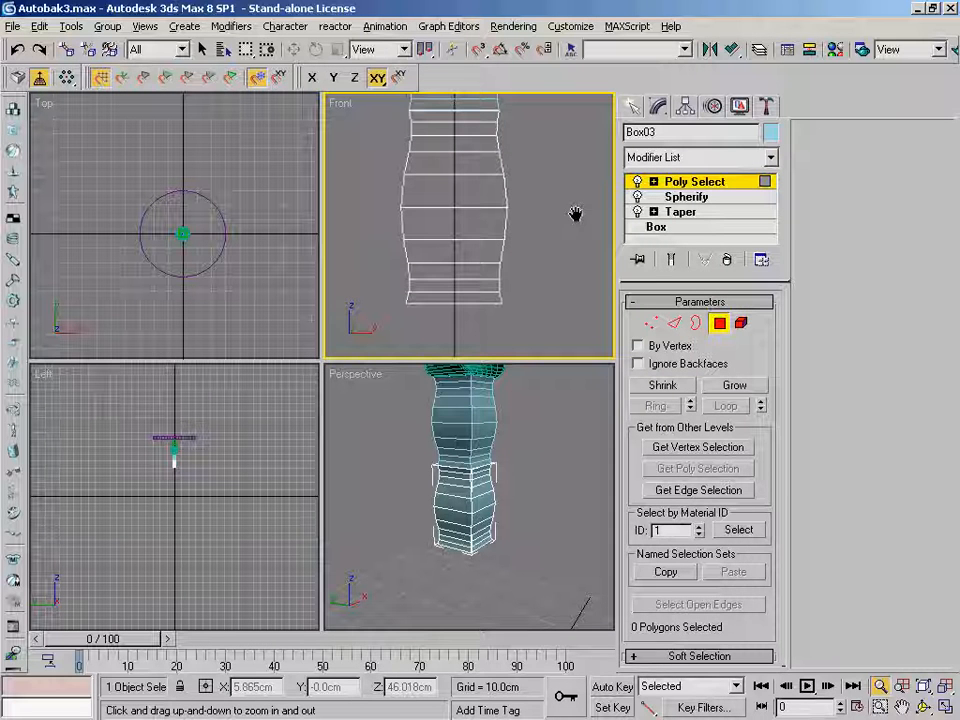
right_click(500, 279)
drag(380, 252, 534, 332)
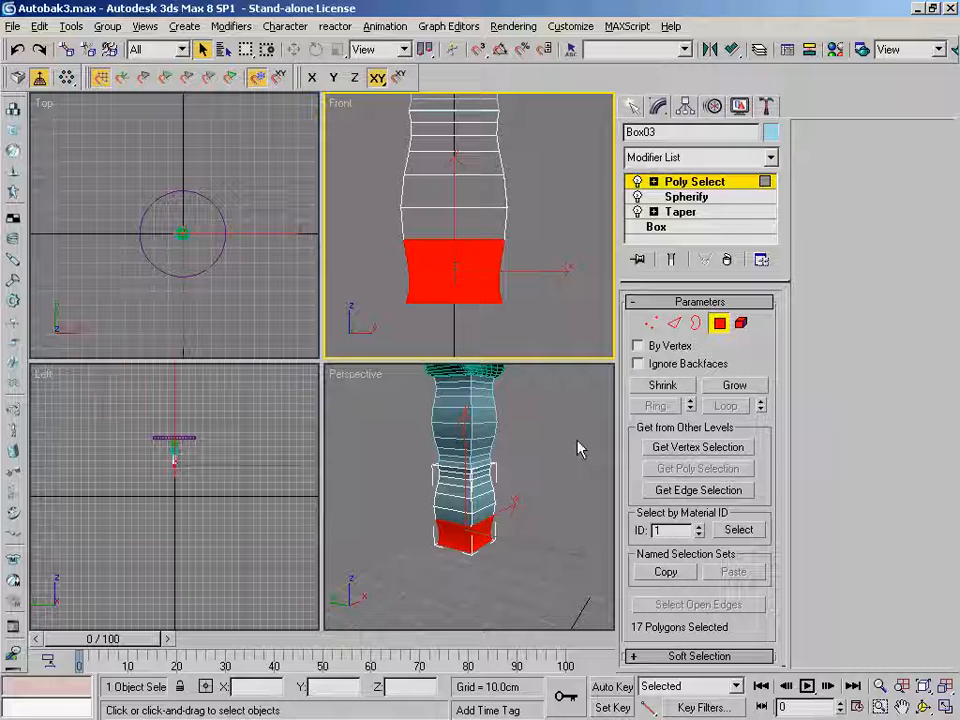
alt+middle_drag(574, 467, 638, 489)
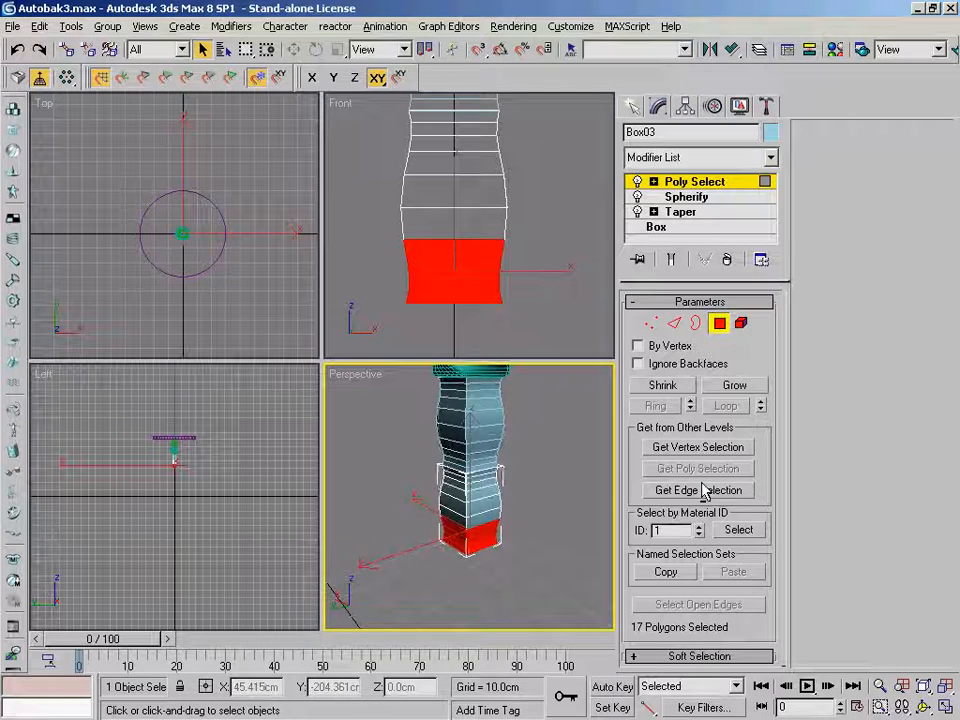
alt+middle_drag(564, 476, 553, 463)
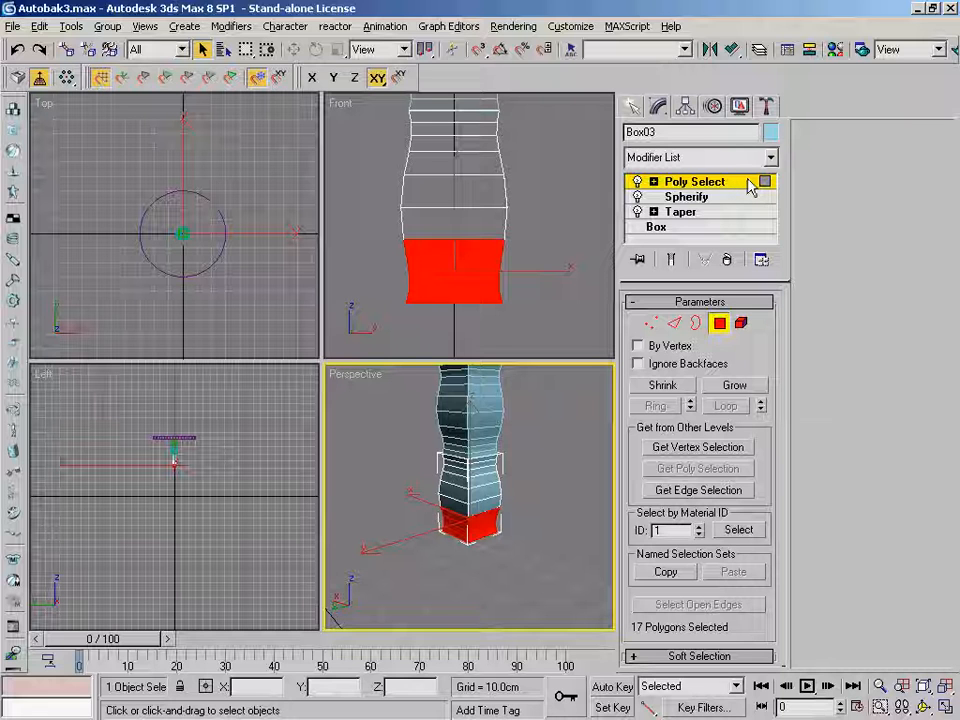
click(771, 160)
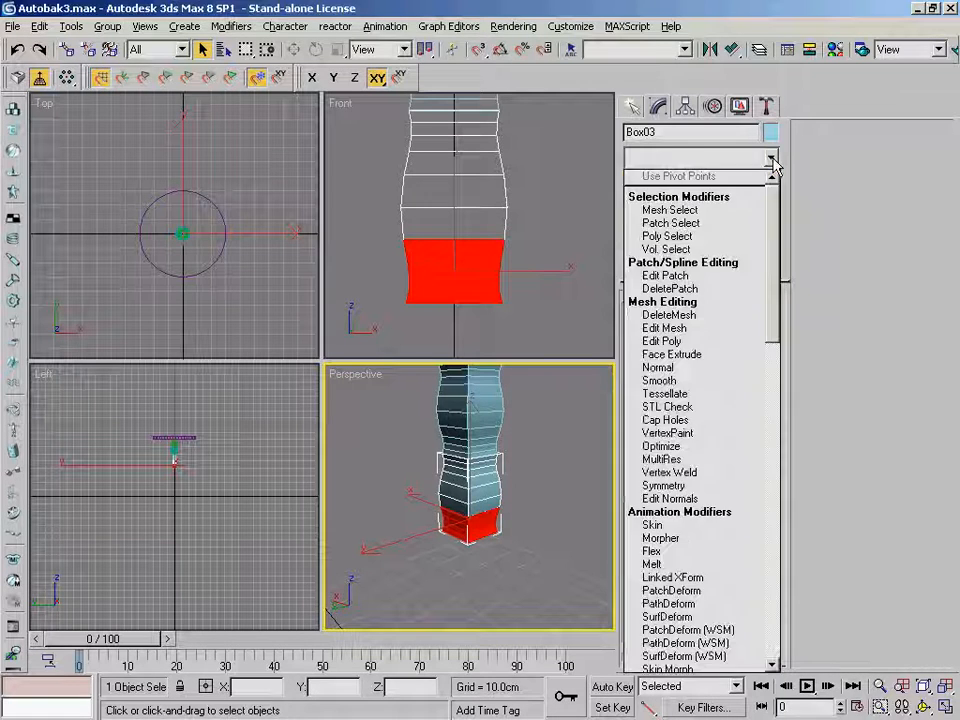
click(773, 162)
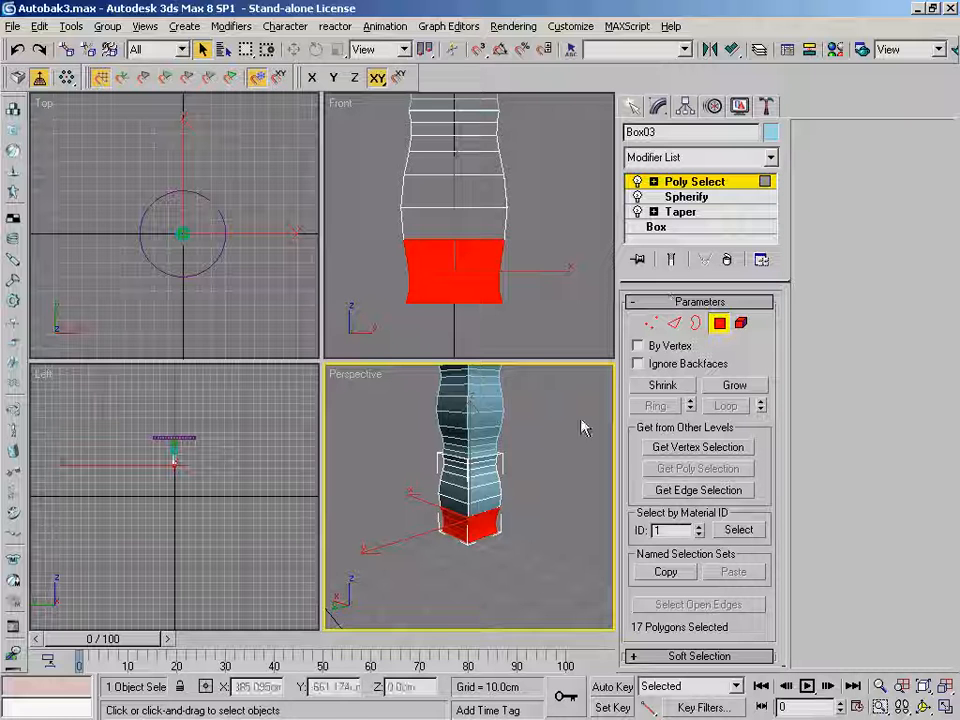
- Select Box01 by name and copy its Lattice modifier
middle_drag(568, 414, 572, 508)
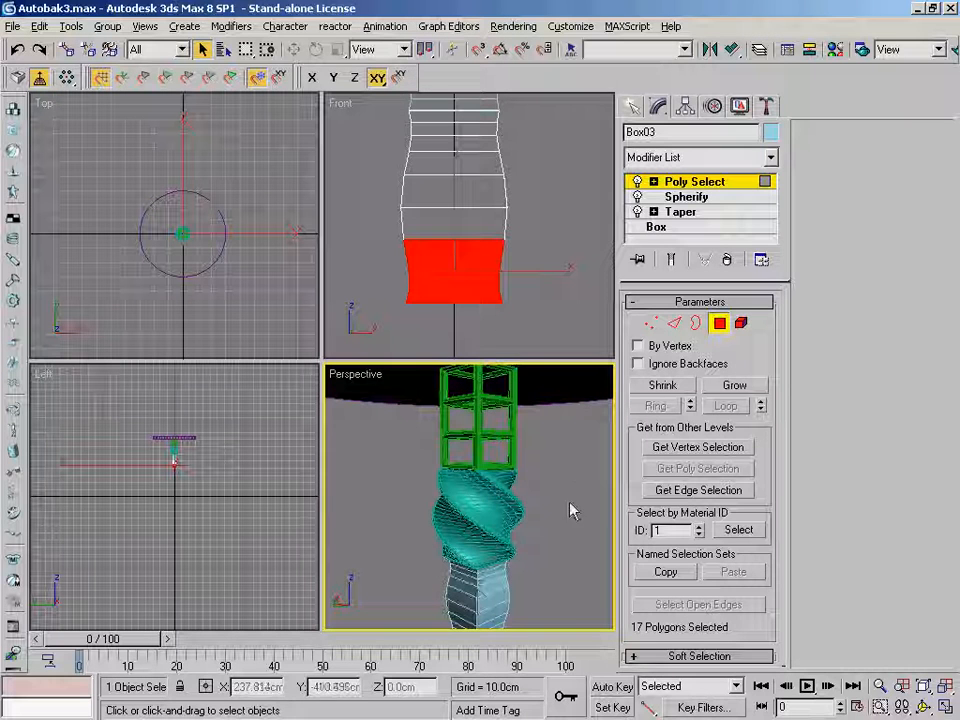
middle_drag(528, 455, 546, 386)
click(882, 688)
drag(558, 452, 567, 467)
middle_drag(565, 446, 562, 463)
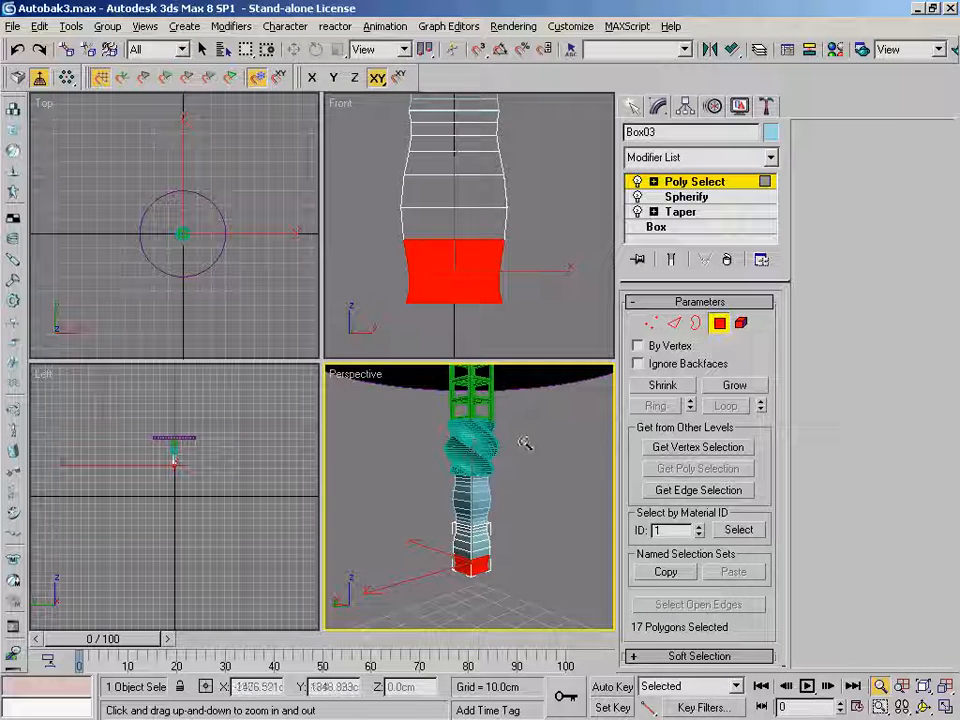
right_click(552, 434)
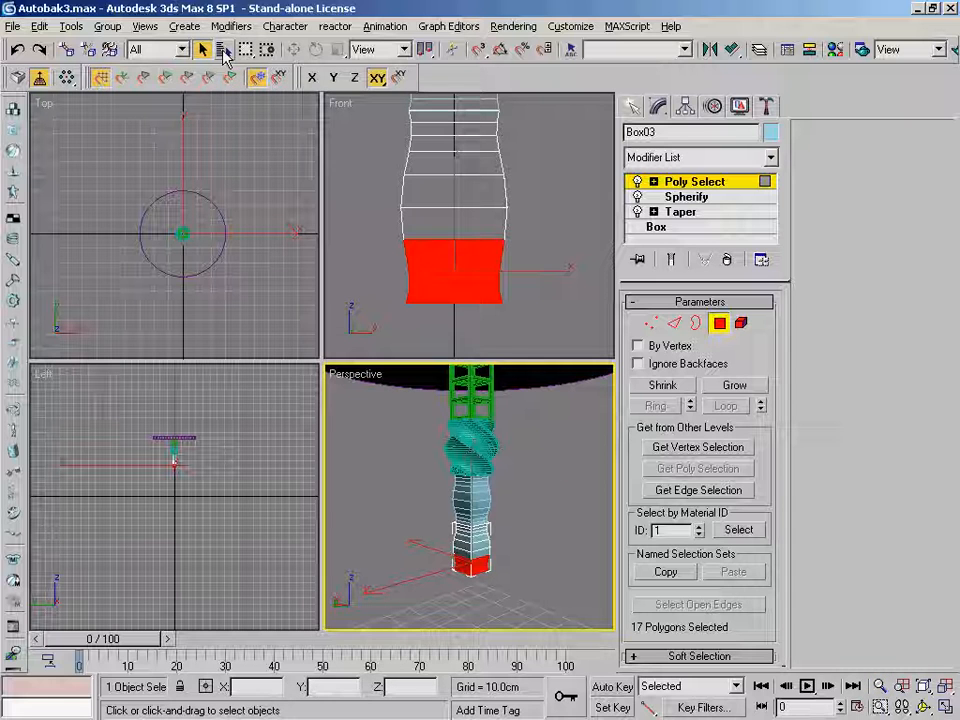
click(223, 48)
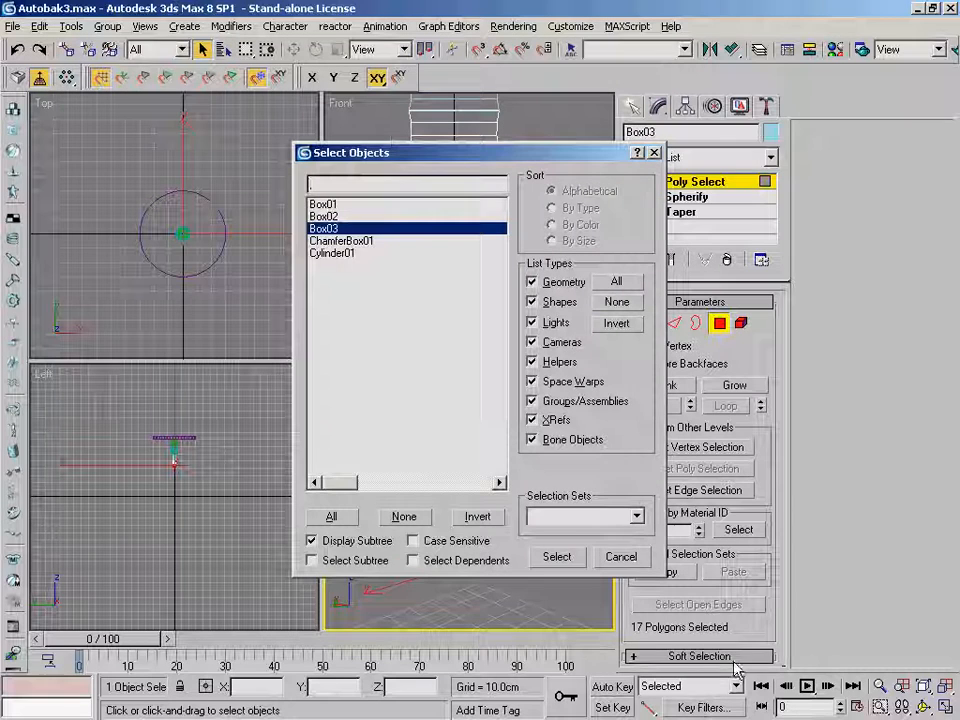
drag(500, 156, 421, 182)
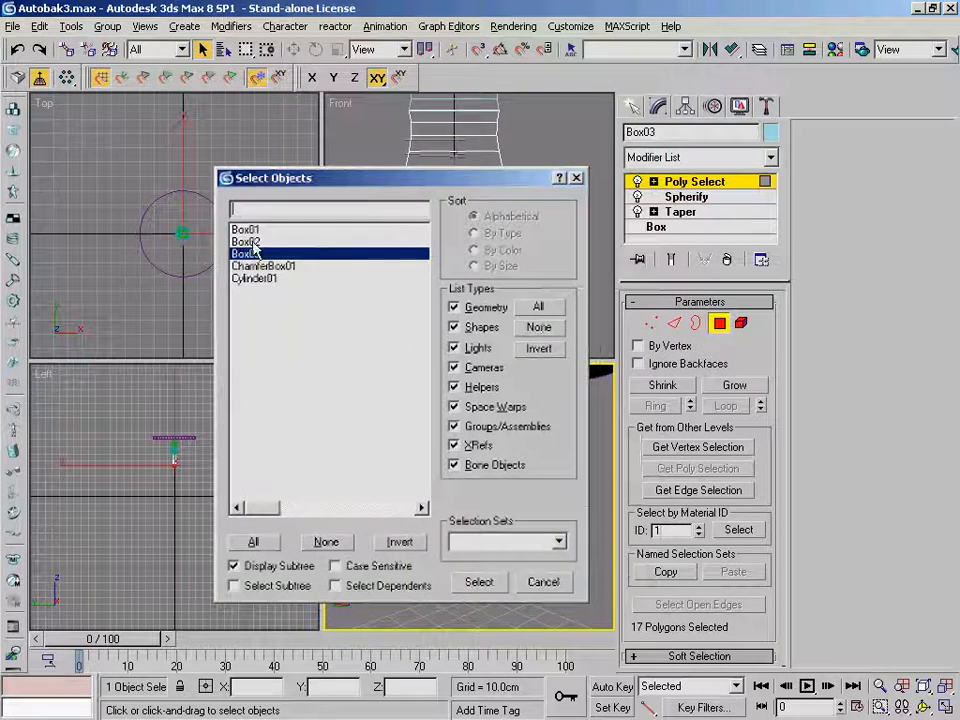
click(245, 229)
click(484, 586)
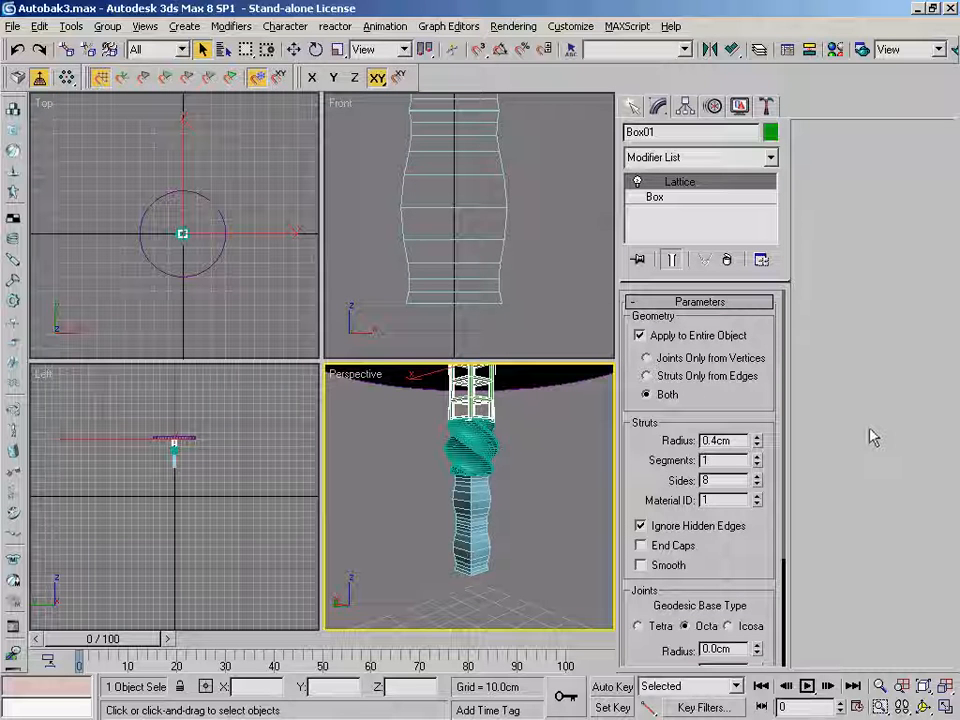
right_click(730, 188)
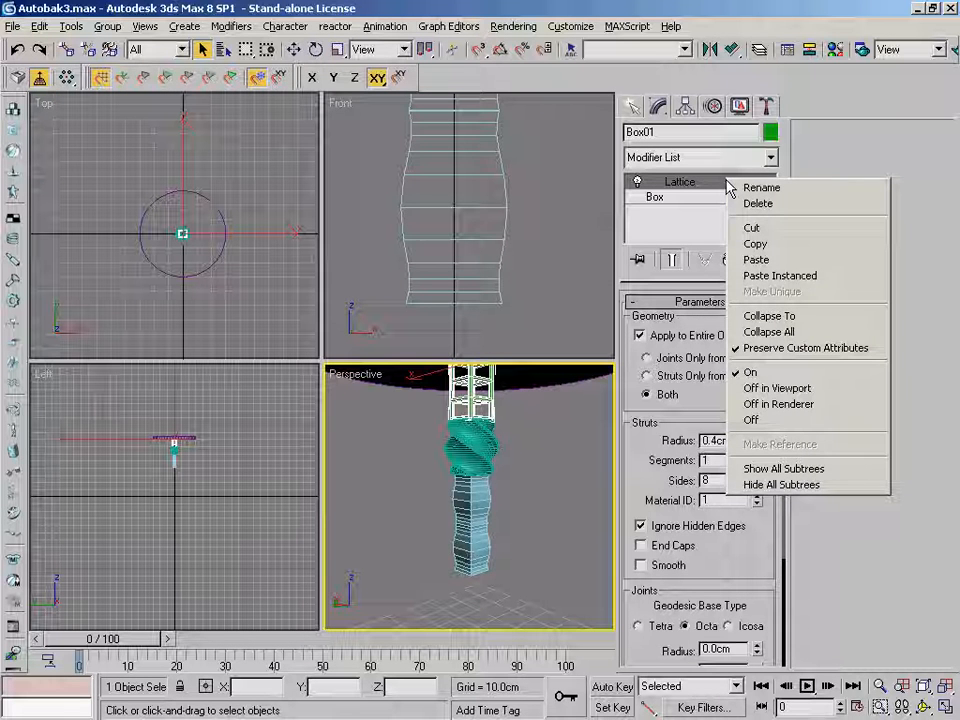
click(756, 244)
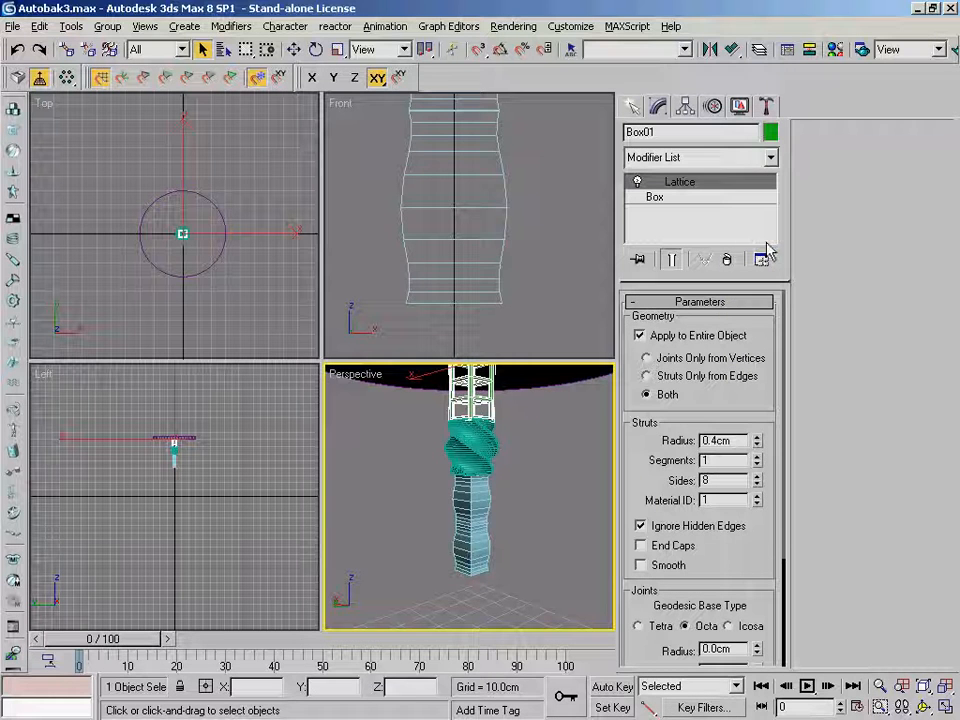
- Reselect Box03 and paste the copied Lattice modifier above its Poly Select modifier
middle_drag(556, 496, 567, 429)
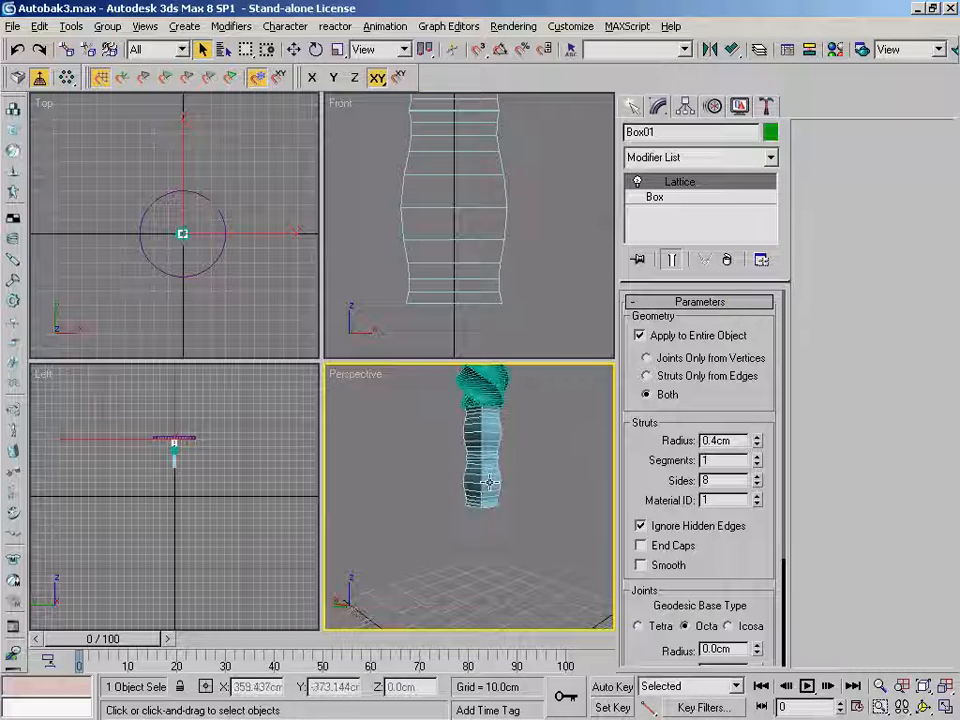
click(489, 483)
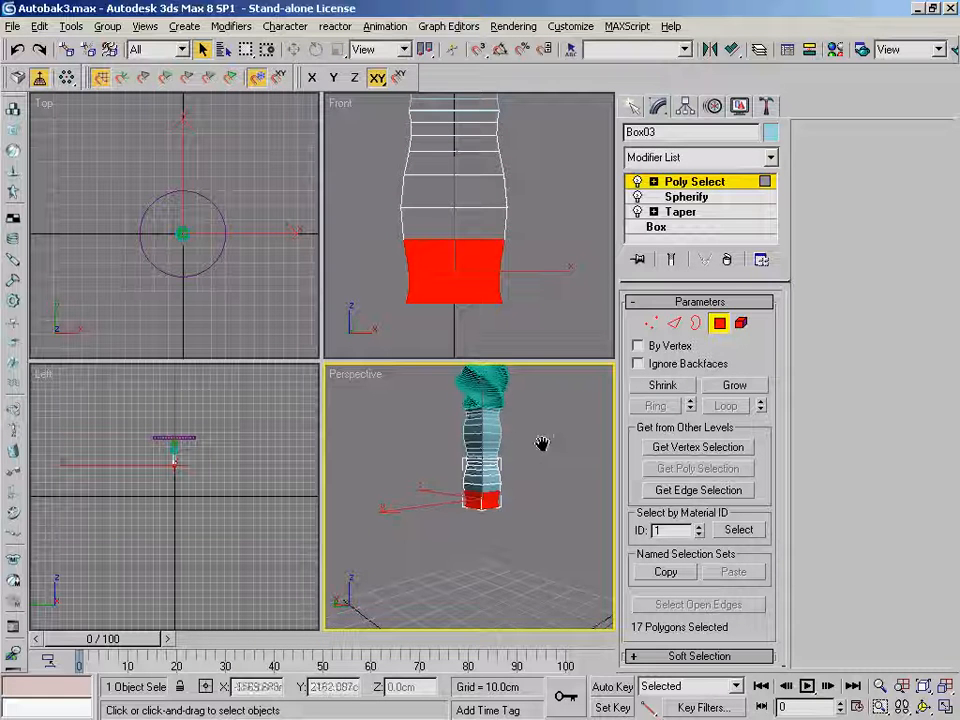
middle_drag(541, 443, 538, 467)
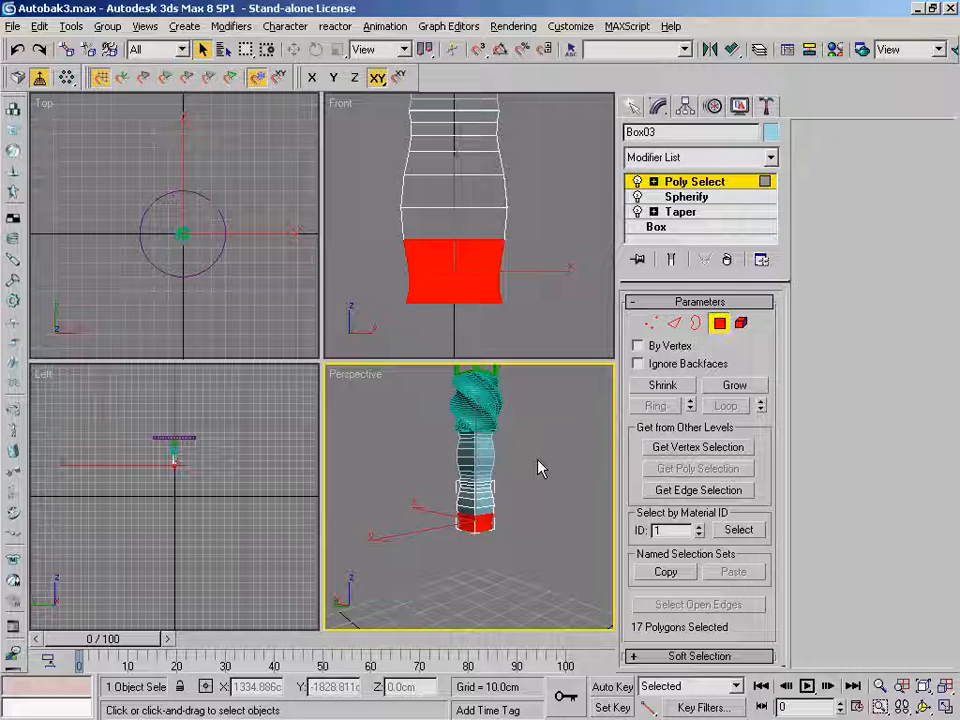
right_click(742, 190)
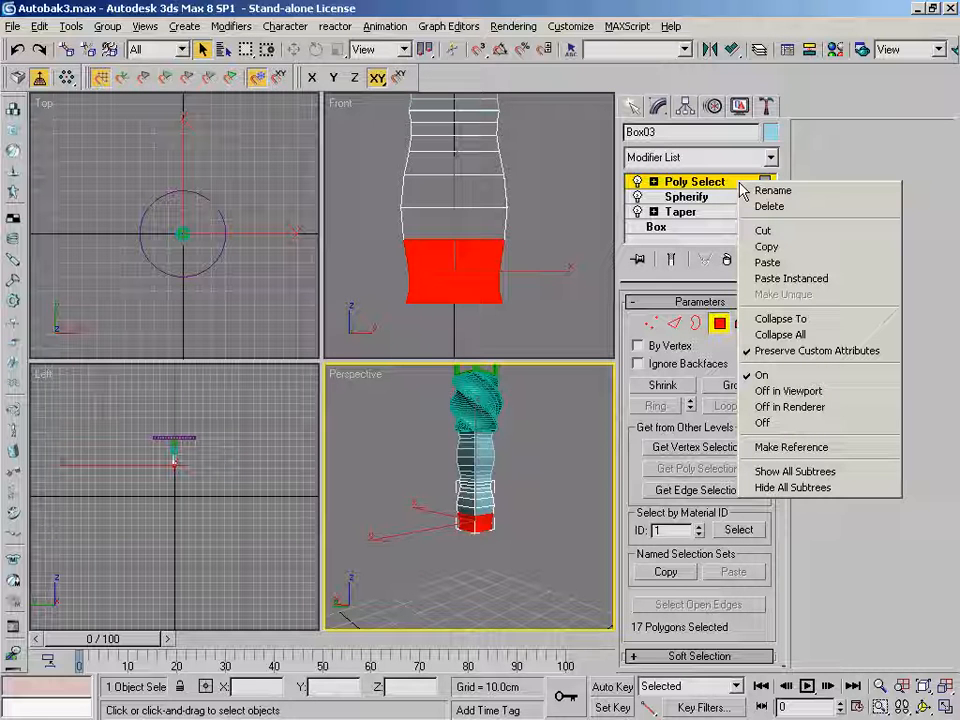
click(789, 264)
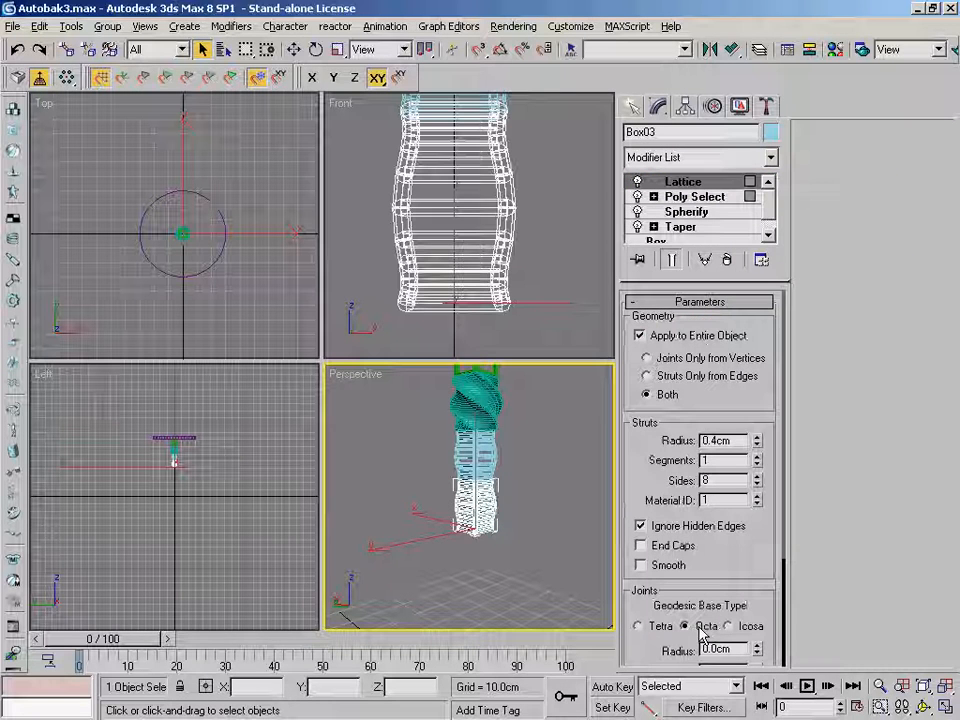
- Limit the Lattice on Box03 to the selected polygons by turning off Apply to Entire Object
click(879, 687)
drag(556, 550, 550, 512)
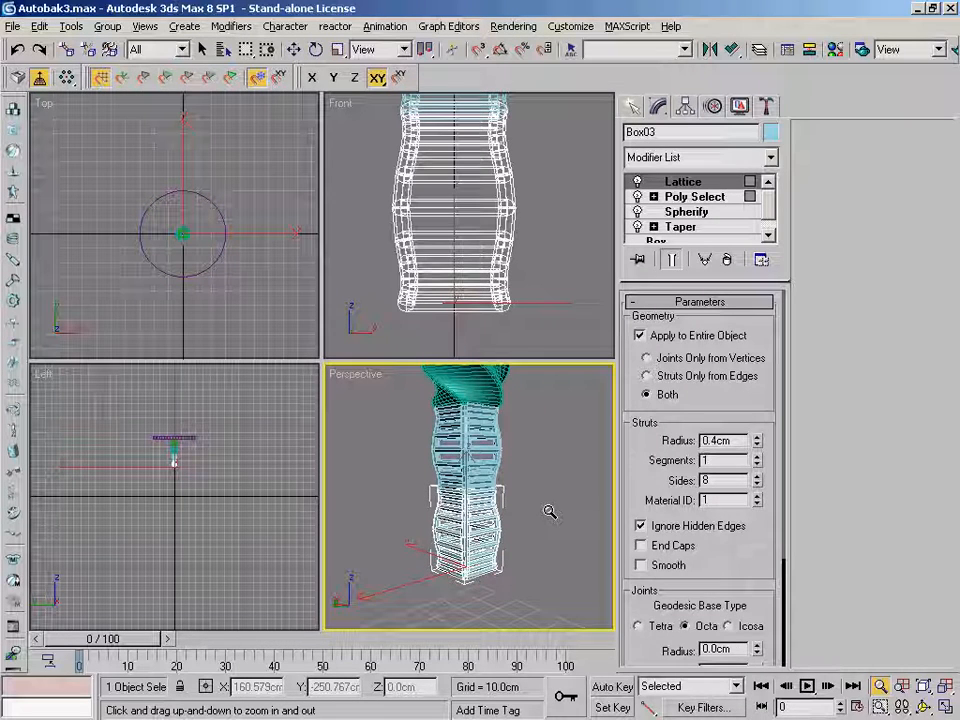
middle_drag(549, 512, 554, 426)
drag(560, 472, 561, 441)
middle_drag(563, 441, 539, 450)
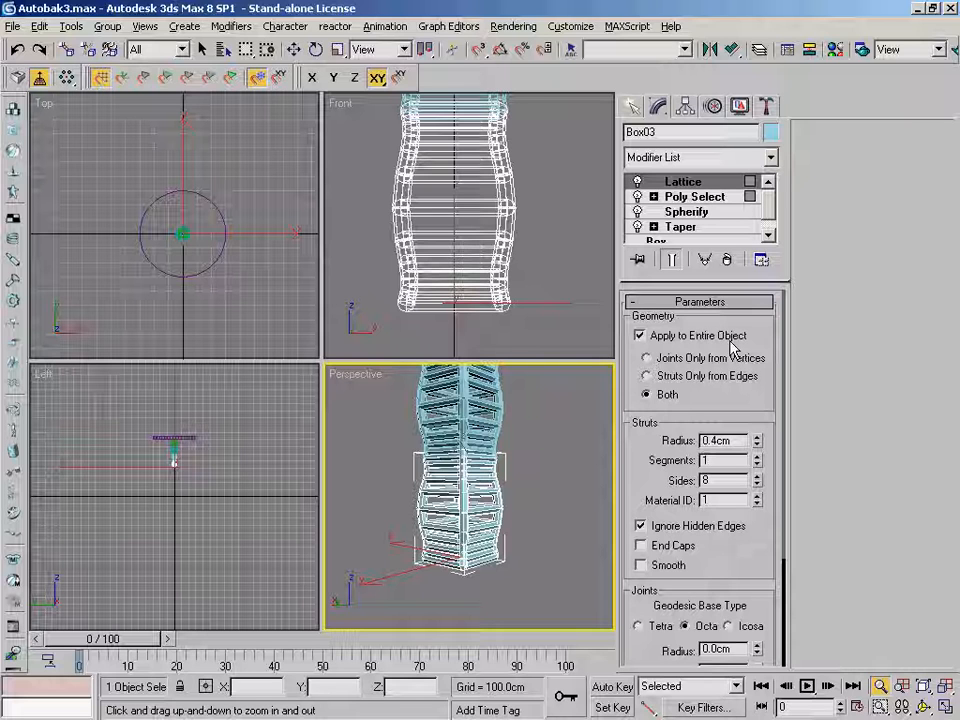
click(704, 344)
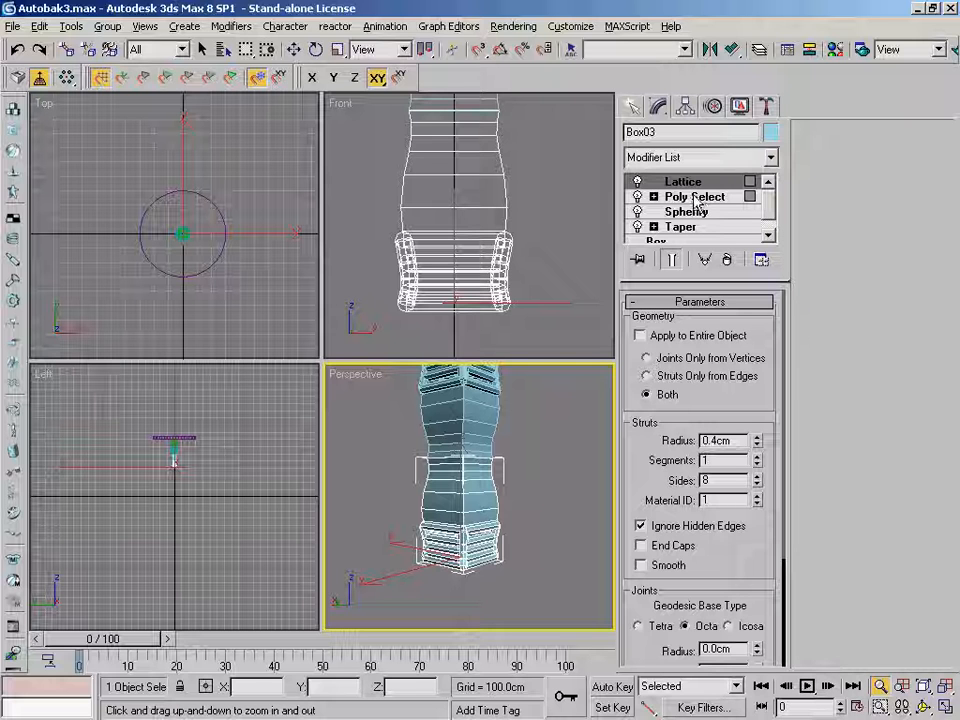
- Examine the partial lattice on the lower table-leg sections from several angles and distances in the Perspective view
drag(541, 476, 521, 518)
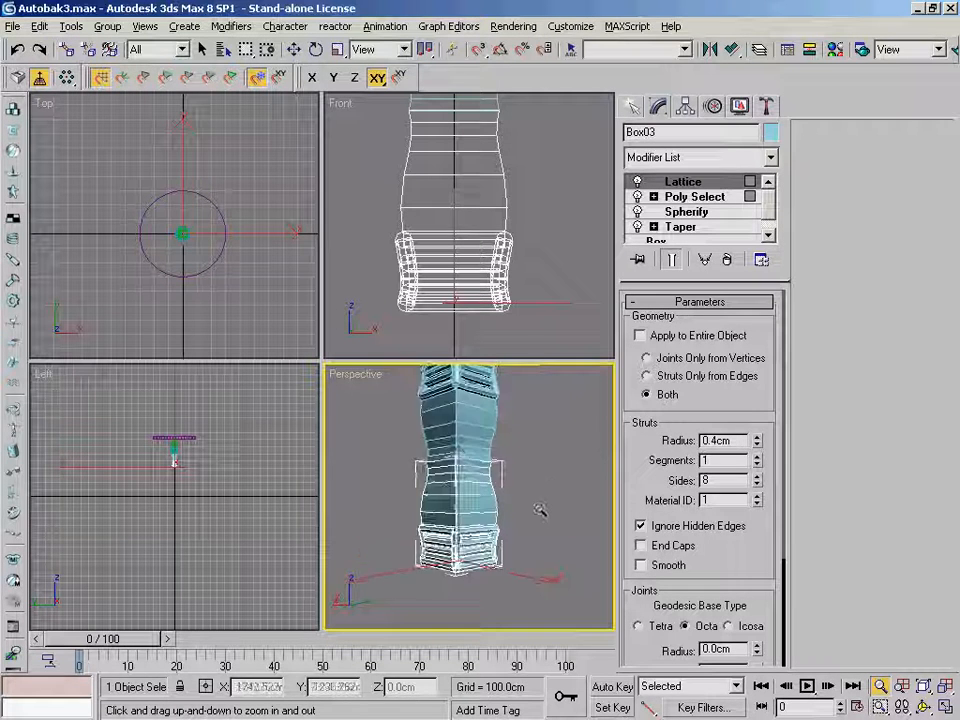
scroll(495, 521, up, 3)
middle_drag(495, 521, 514, 443)
alt+middle_drag(507, 506, 466, 463)
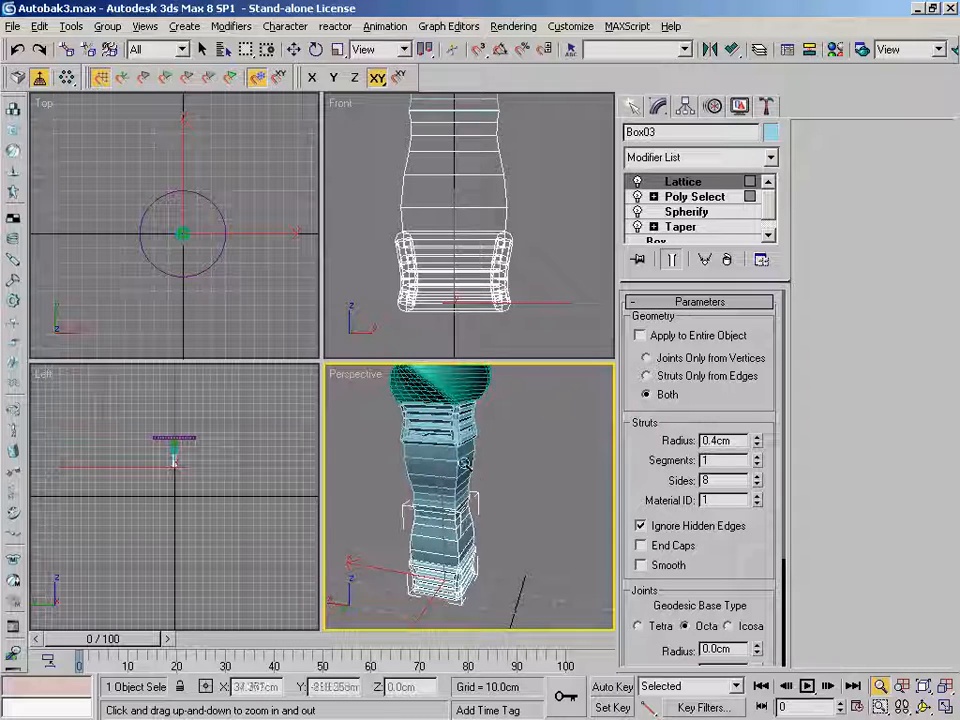
right_click(540, 445)
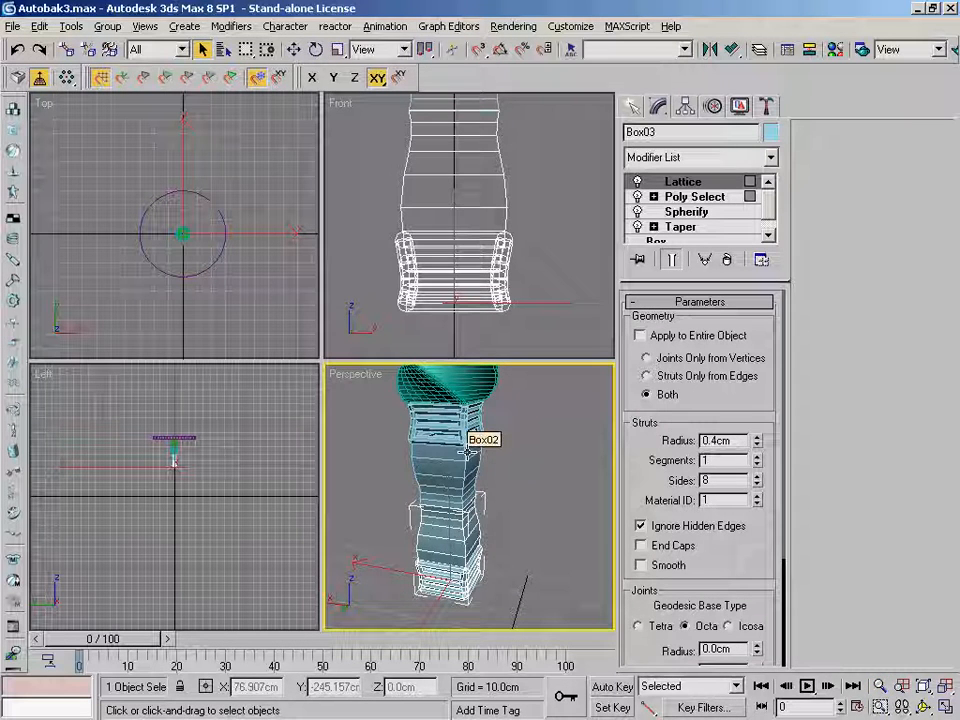
key(alt+z)
mouse_move(499, 465)
middle_down()
mouse_move(555, 480)
mouse_move(579, 452)
mouse_move(620, 460)
mouse_move(510, 478)
mouse_move(553, 465)
mouse_move(534, 480)
mouse_move(538, 489)
mouse_move(512, 497)
mouse_move(512, 484)
mouse_move(504, 487)
middle_up()
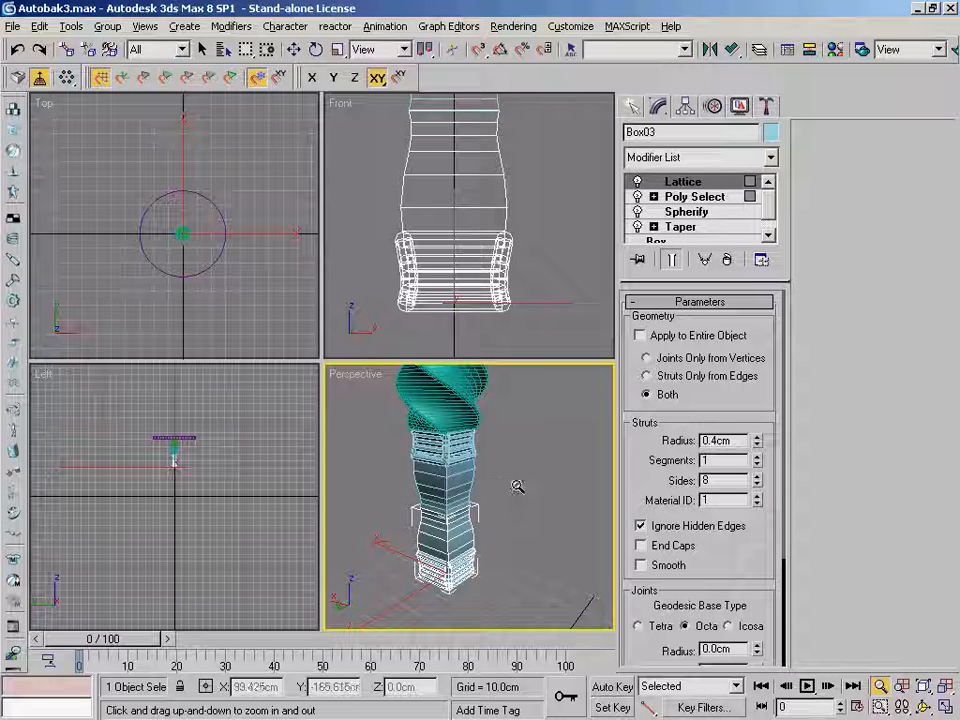
drag(530, 463, 533, 478)
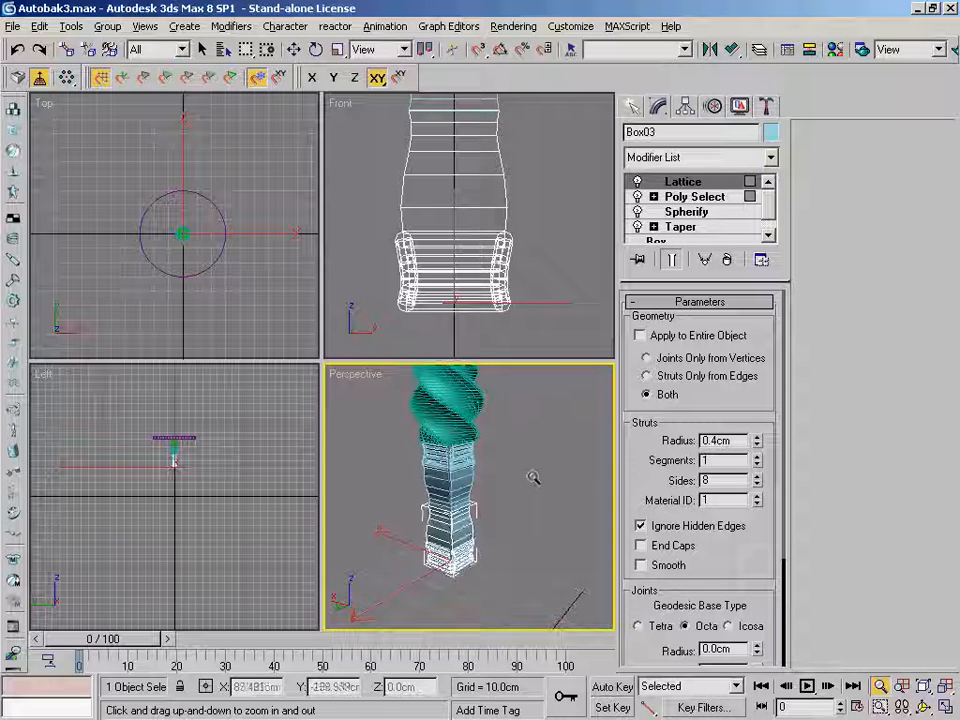
middle_drag(540, 438, 548, 413)
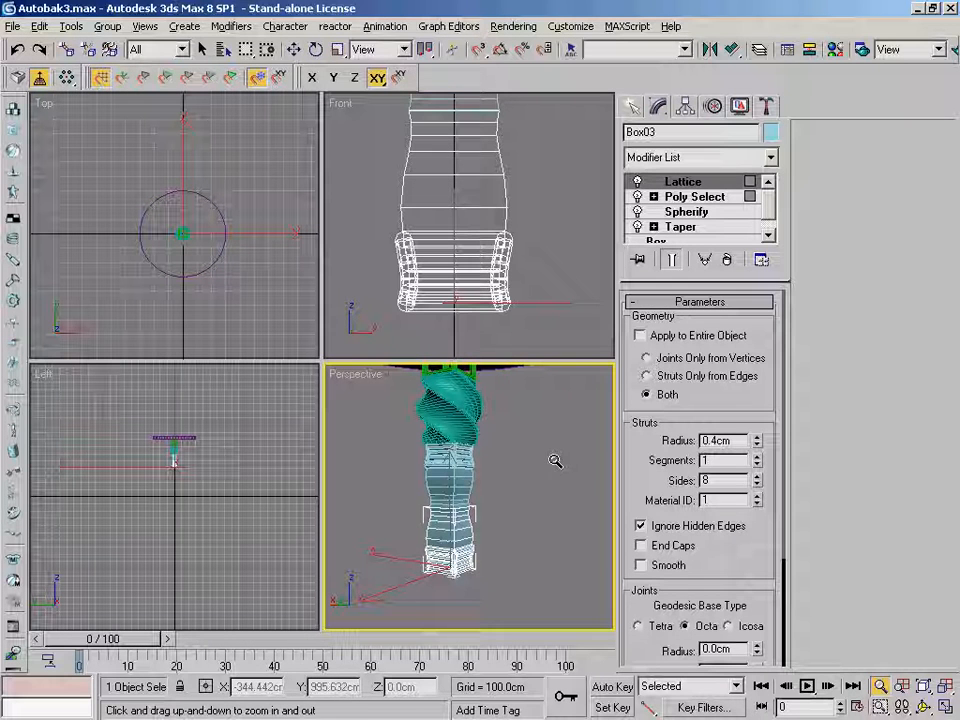
- Select the upper lattice section, Box01, by name
drag(520, 479, 543, 487)
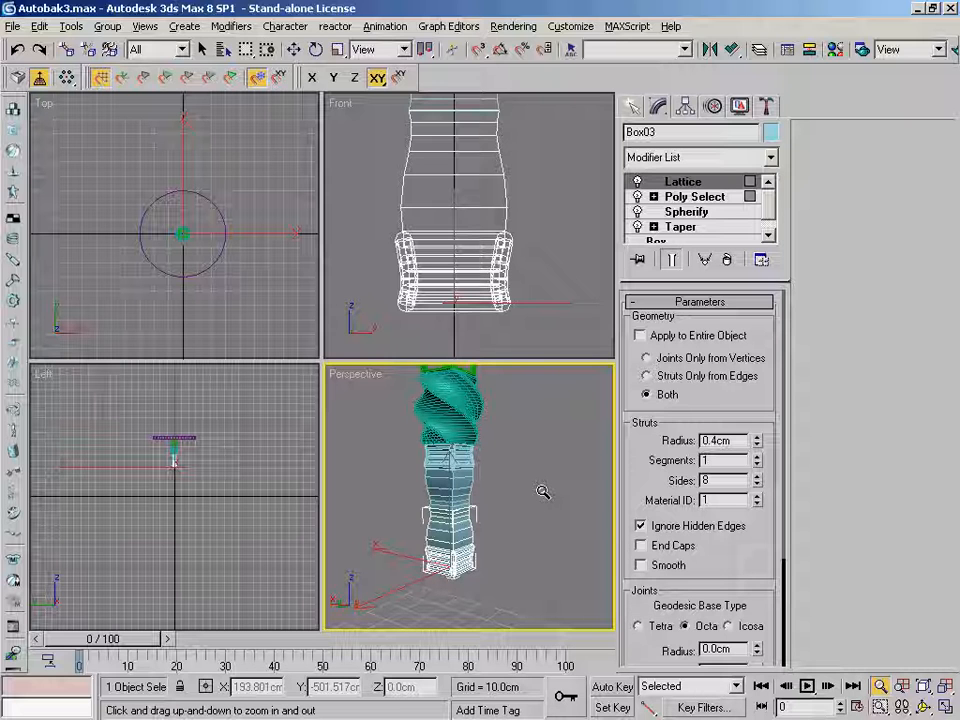
mouse_move(540, 491)
middle_down()
mouse_move(551, 482)
mouse_move(529, 493)
mouse_move(539, 491)
middle_up()
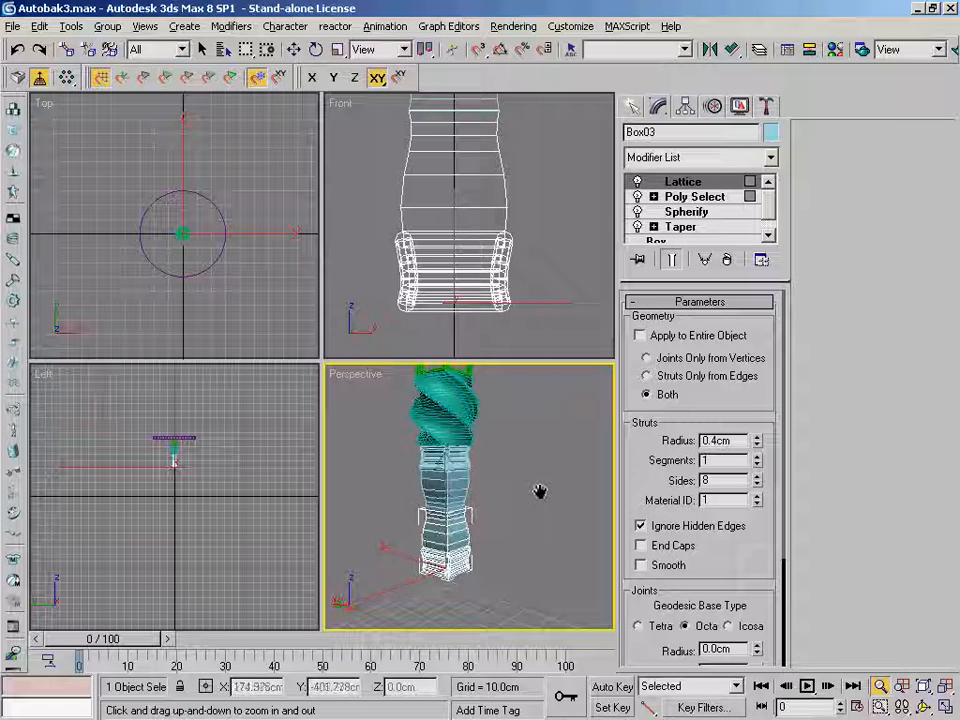
middle_drag(549, 438, 554, 477)
alt+middle_drag(554, 477, 561, 446)
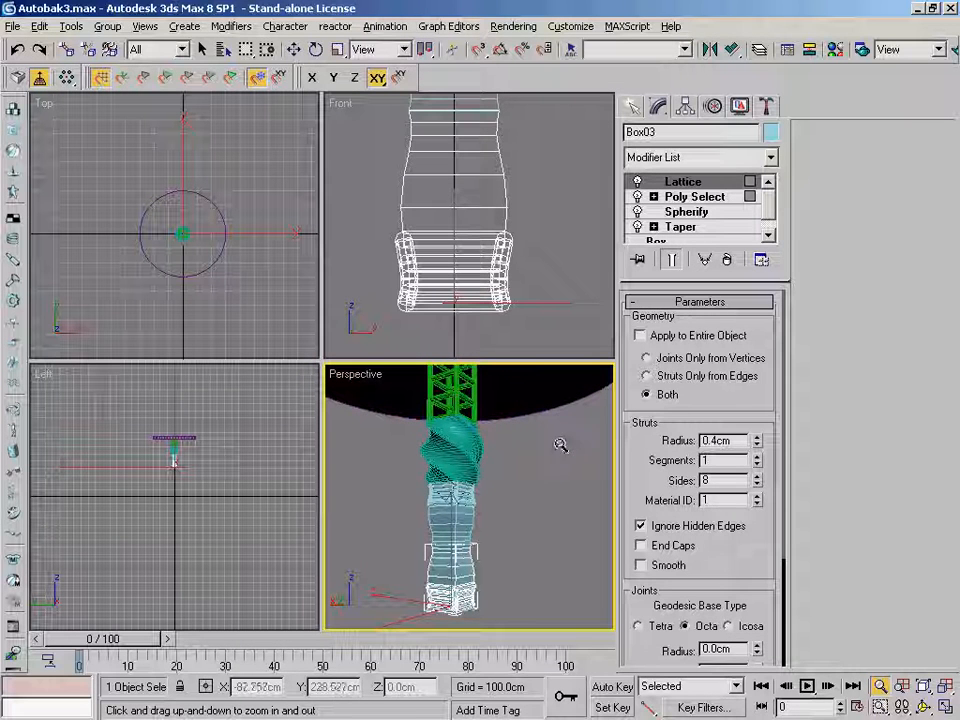
key(h)
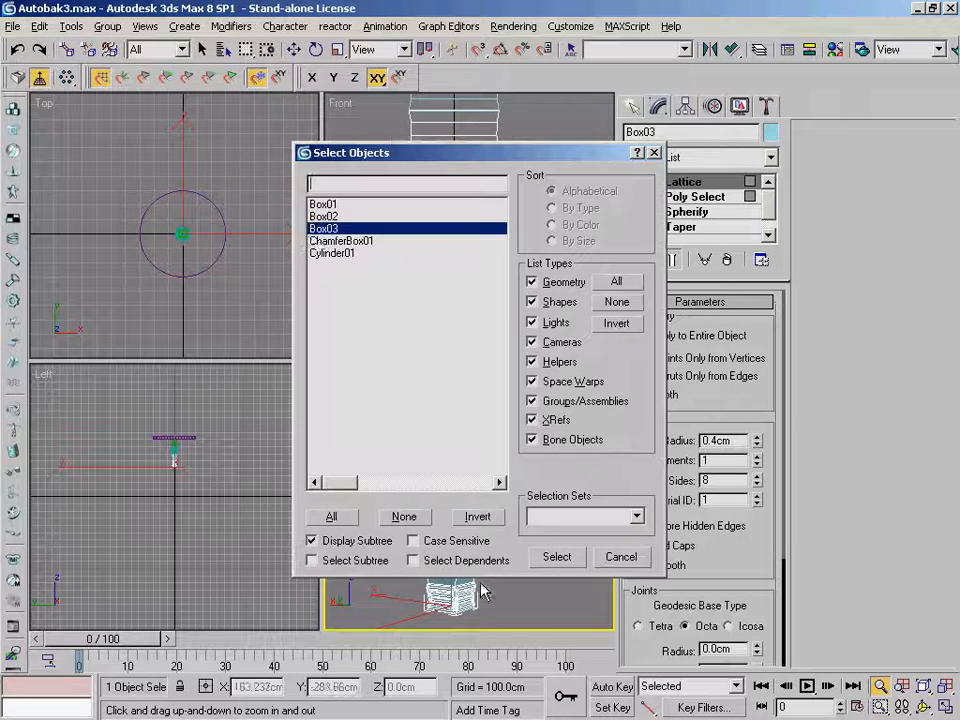
click(328, 205)
key(Return)
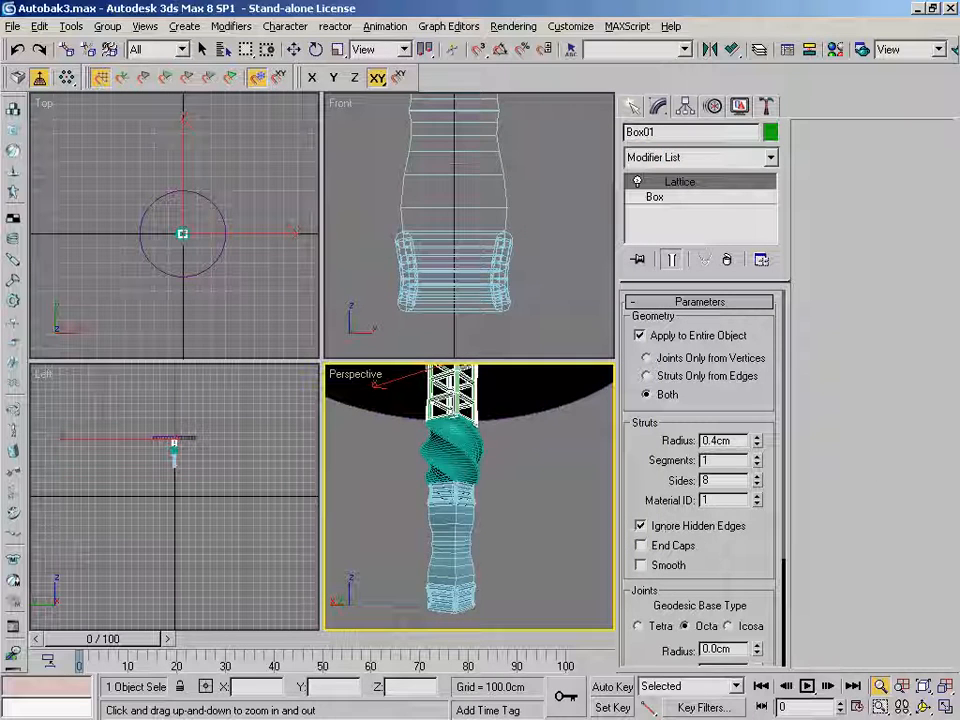
- Add a Taper modifier above the Lattice on Box01, the section just below the tabletop
middle_drag(550, 506, 557, 507)
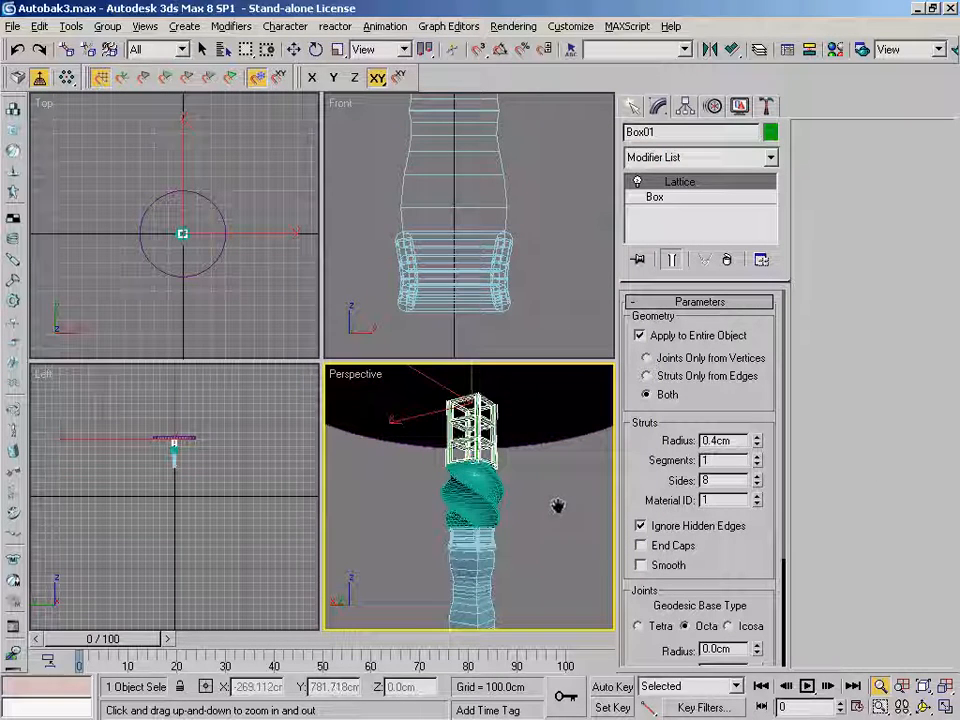
click(925, 687)
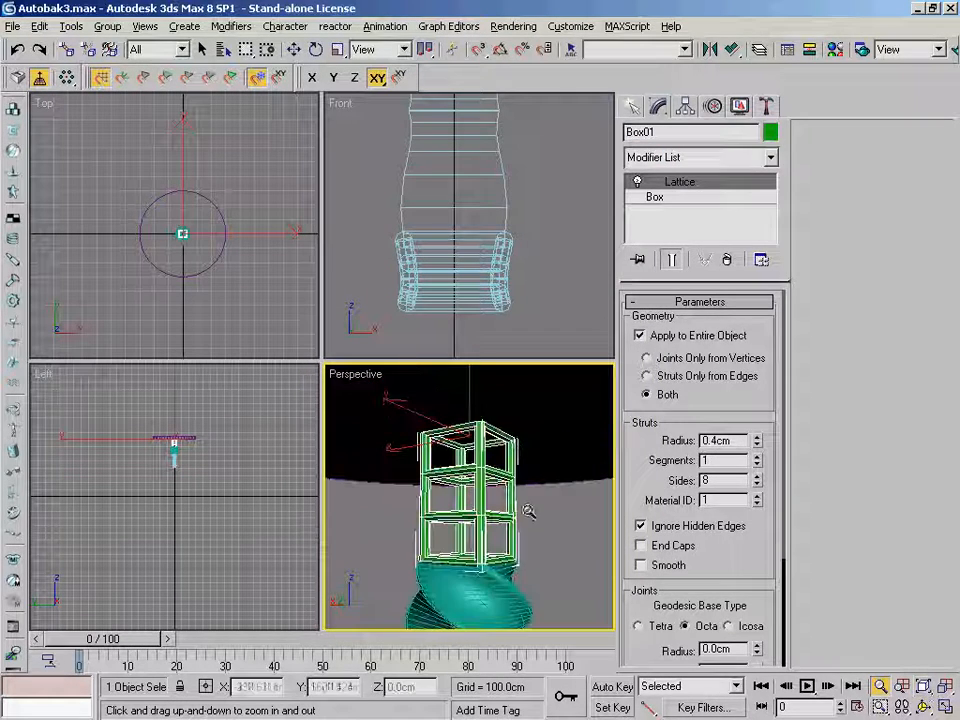
drag(549, 508, 556, 500)
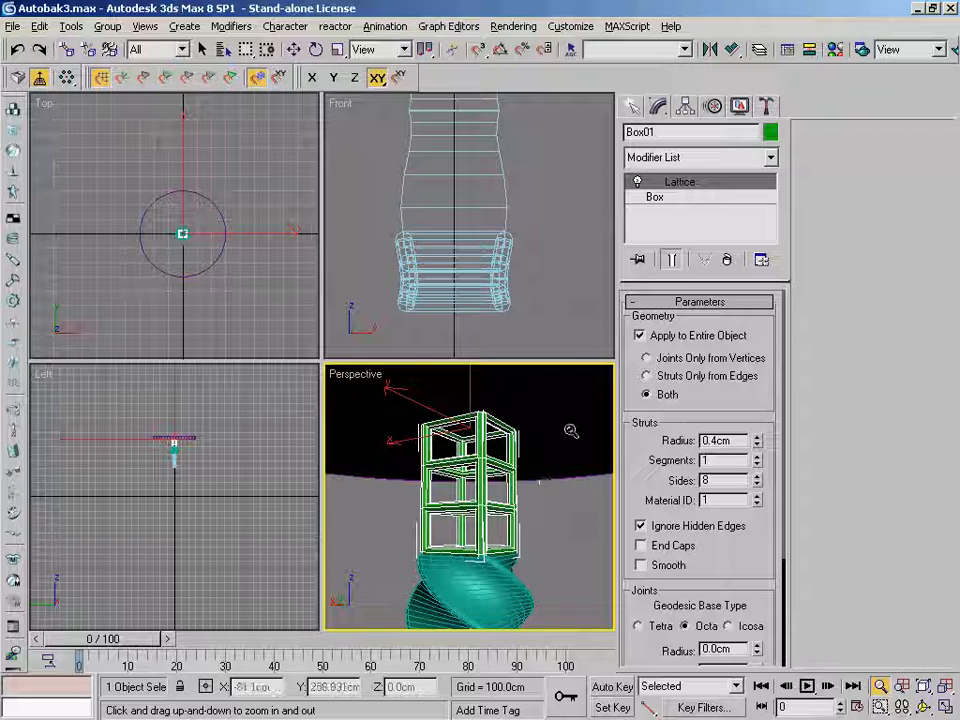
click(740, 158)
drag(776, 212, 788, 452)
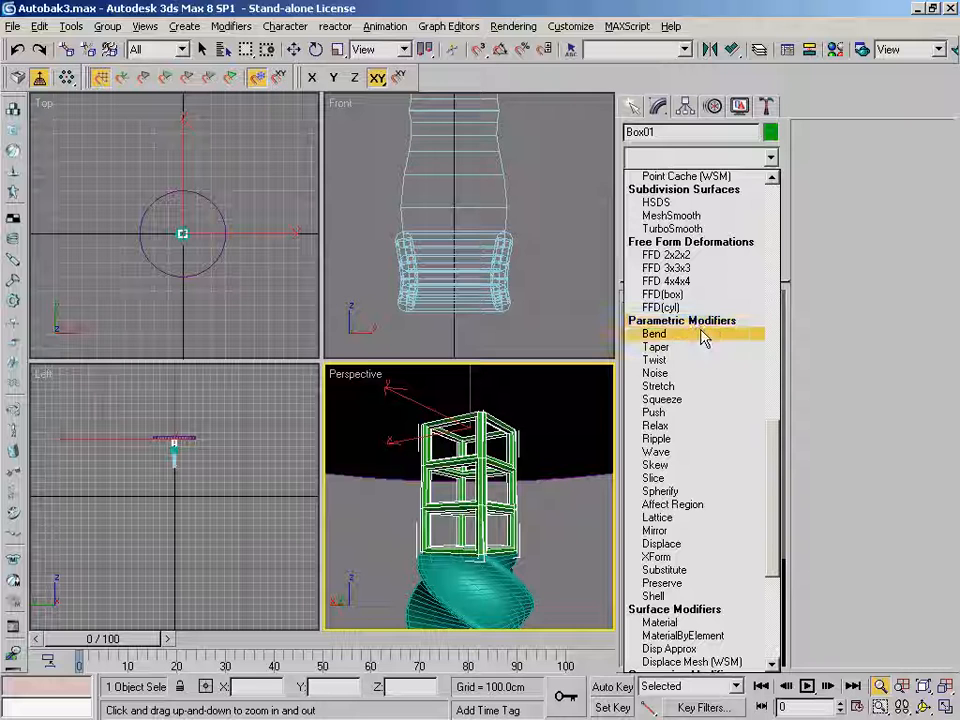
click(690, 347)
drag(549, 219, 544, 159)
middle_drag(544, 159, 552, 364)
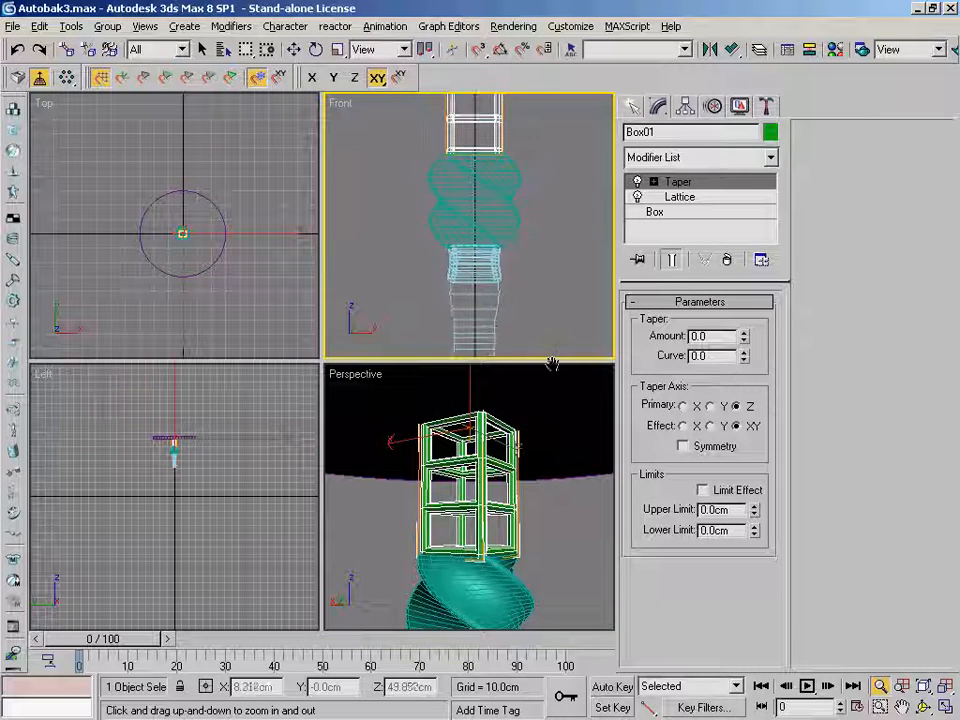
middle_drag(553, 189, 540, 364)
middle_drag(549, 208, 521, 240)
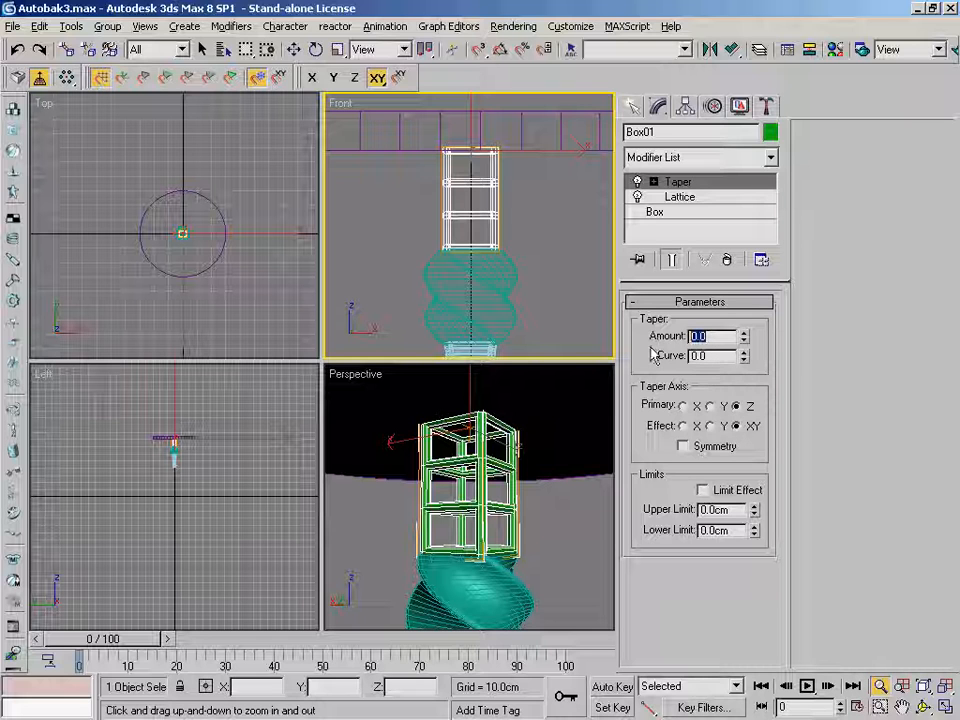
- Set the Taper on Box01 to an amount of 0.8 and a curve of -1.52
text(0.8)
key(Return)
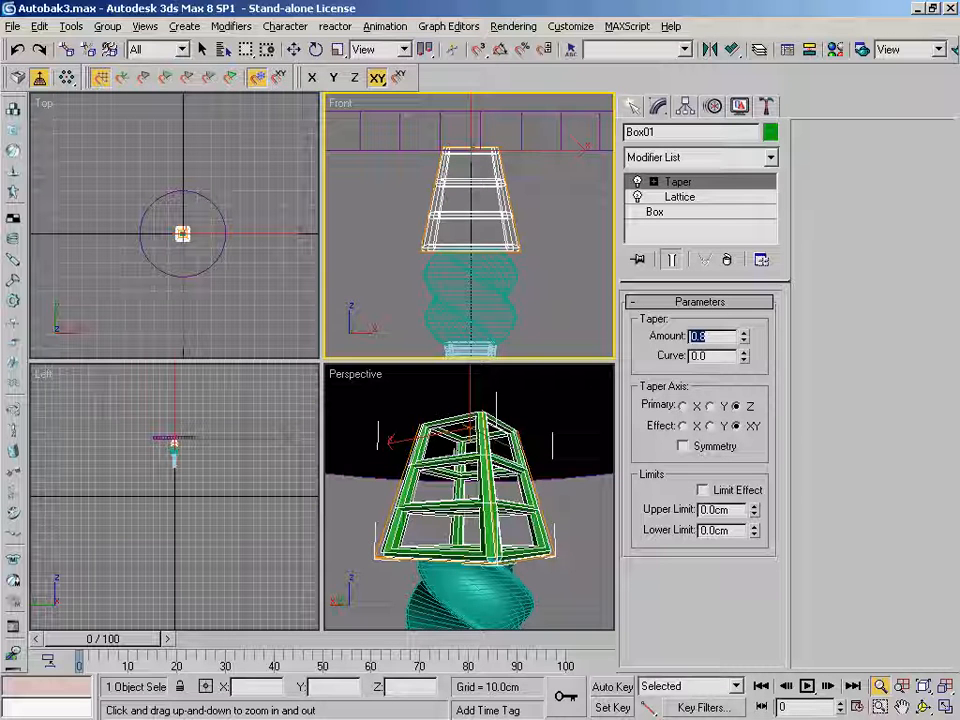
key(Tab)
key(BackSpace)
text(-1.52)
key(Return)
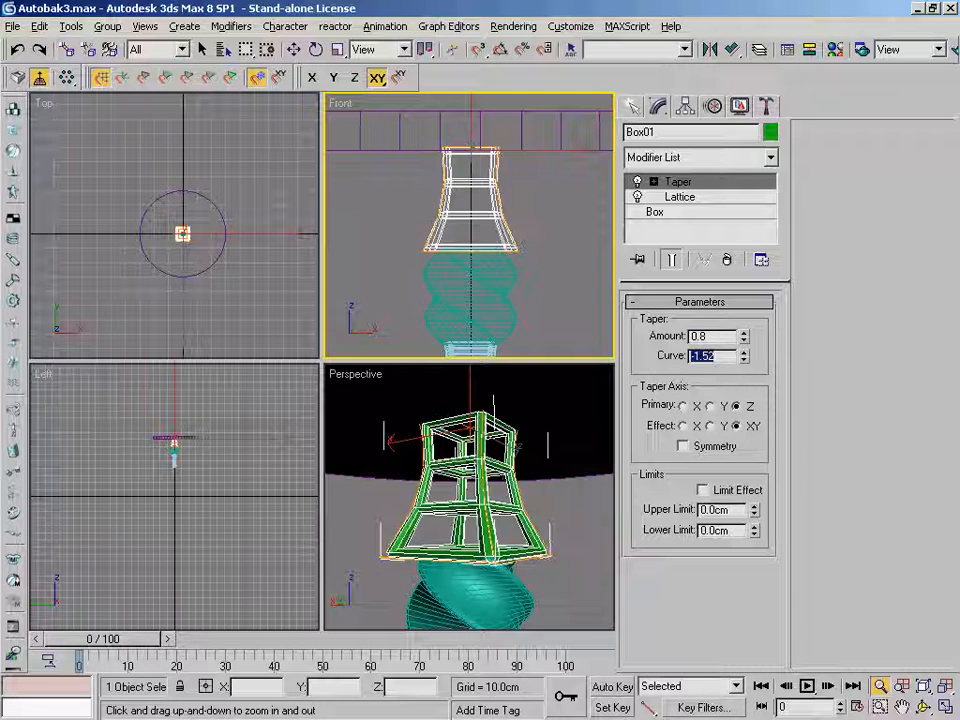
- Examine the tapered lattice section in the Perspective view and inspect the Taper modifier's Gizmo and Center sub-objects
drag(545, 480, 549, 420)
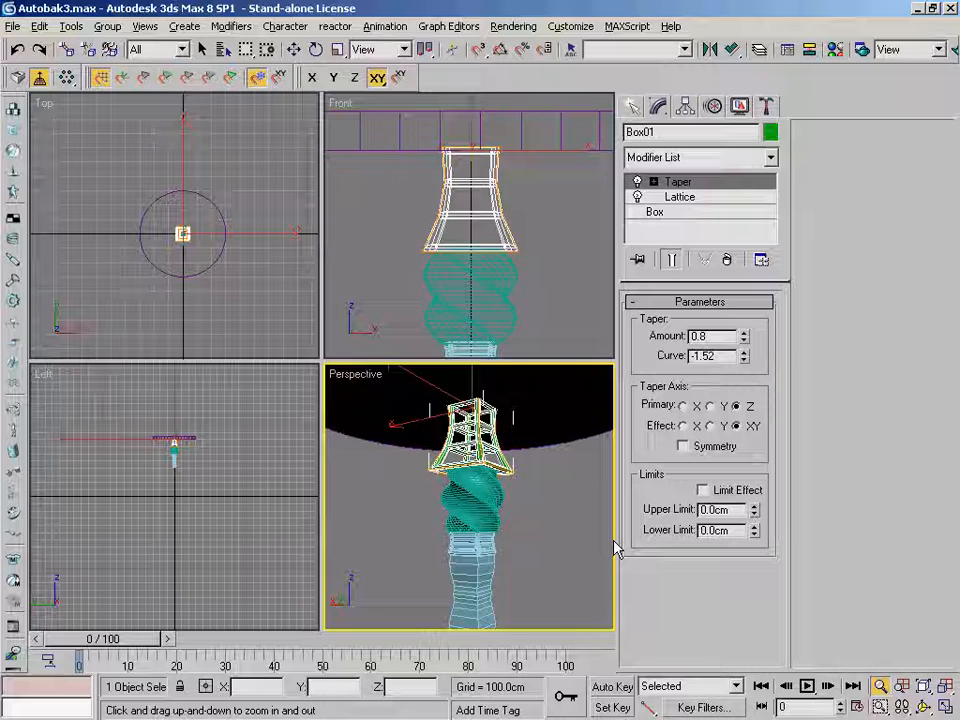
drag(572, 542, 555, 518)
alt+middle_drag(521, 435, 461, 440)
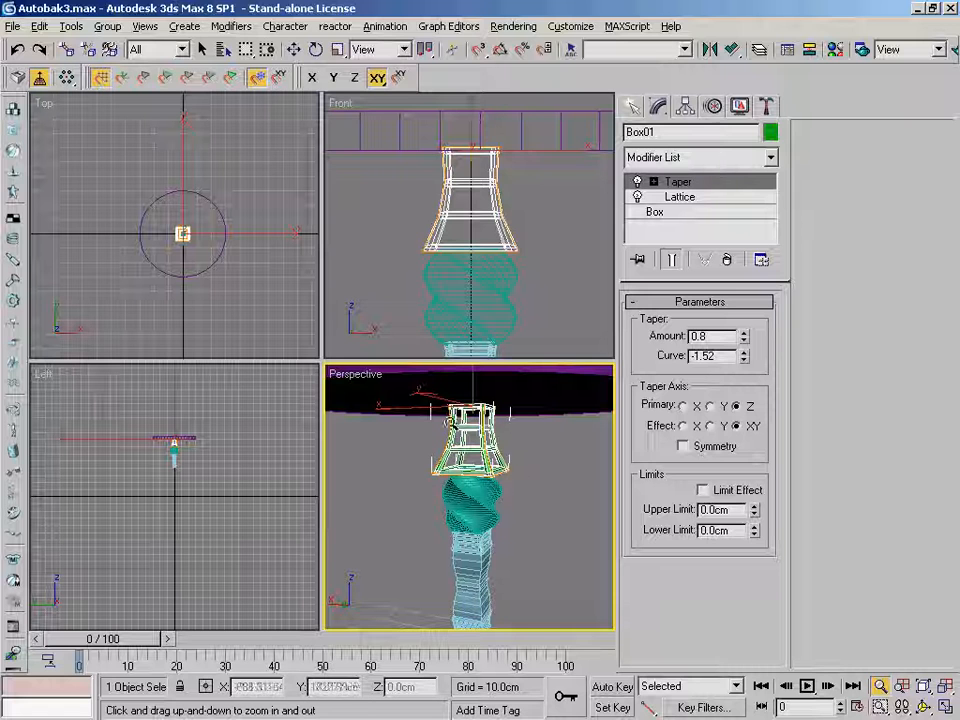
mouse_move(534, 456)
alt+middle_down()
mouse_move(508, 476)
mouse_move(522, 463)
alt+middle_up()
drag(522, 463, 557, 476)
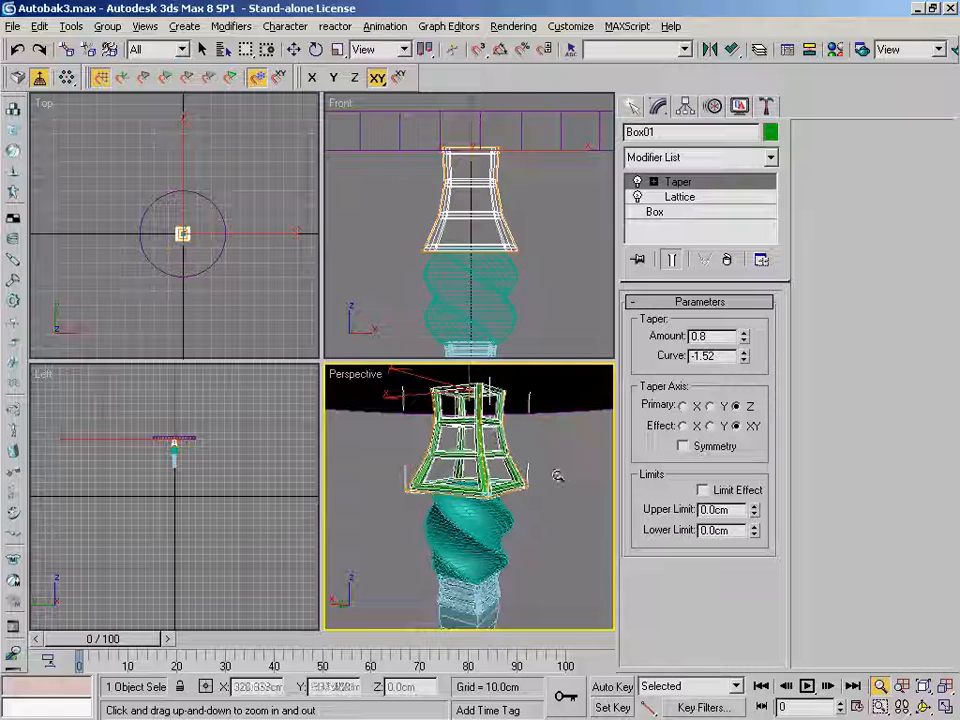
click(654, 183)
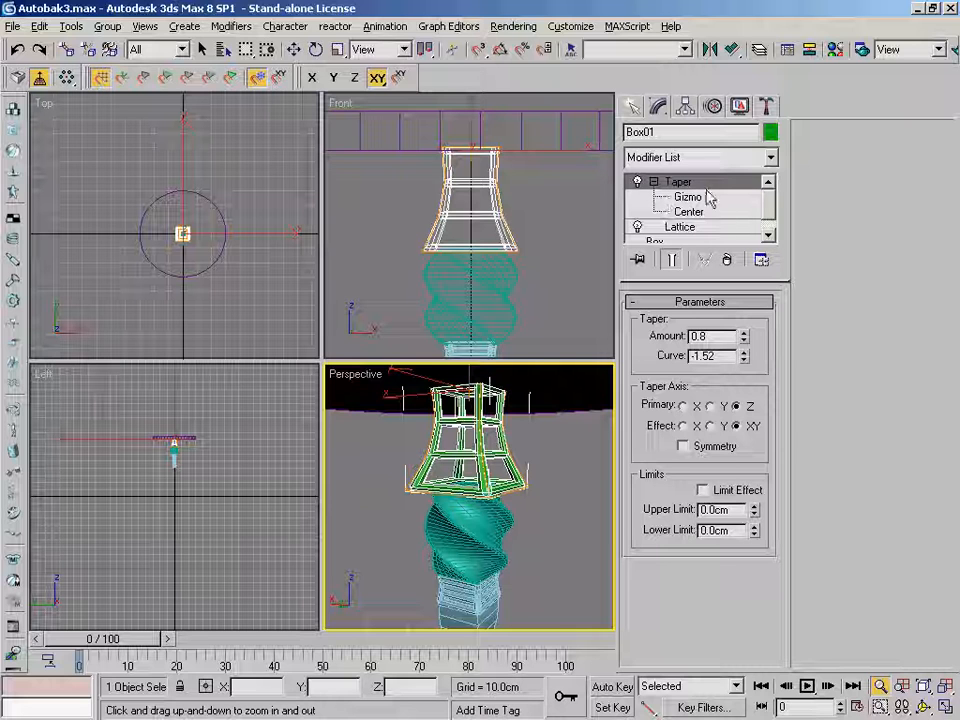
click(654, 182)
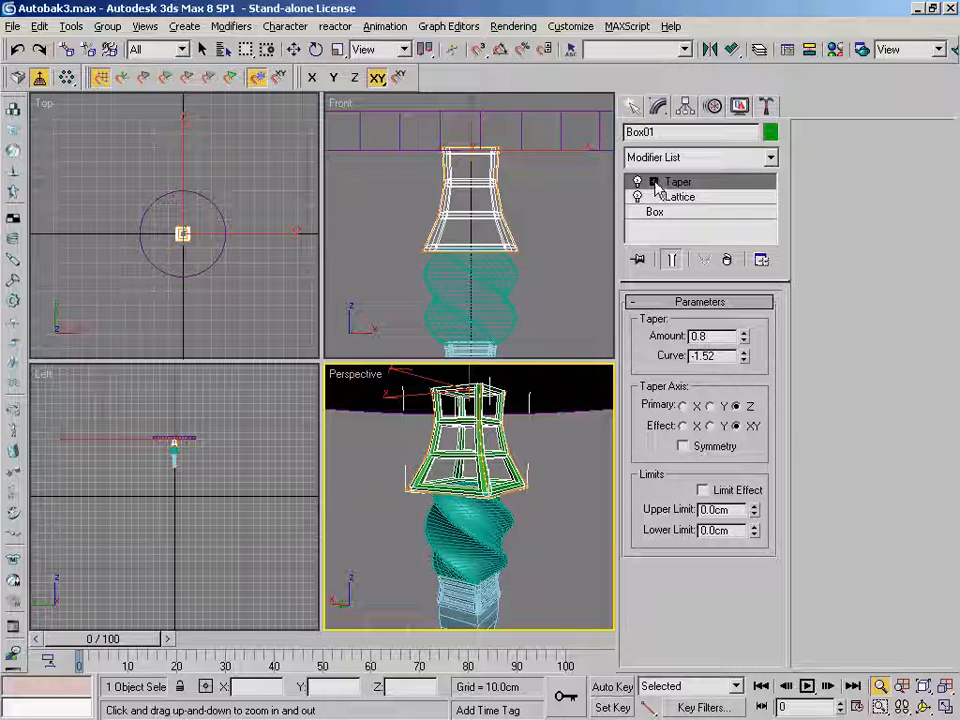
click(654, 182)
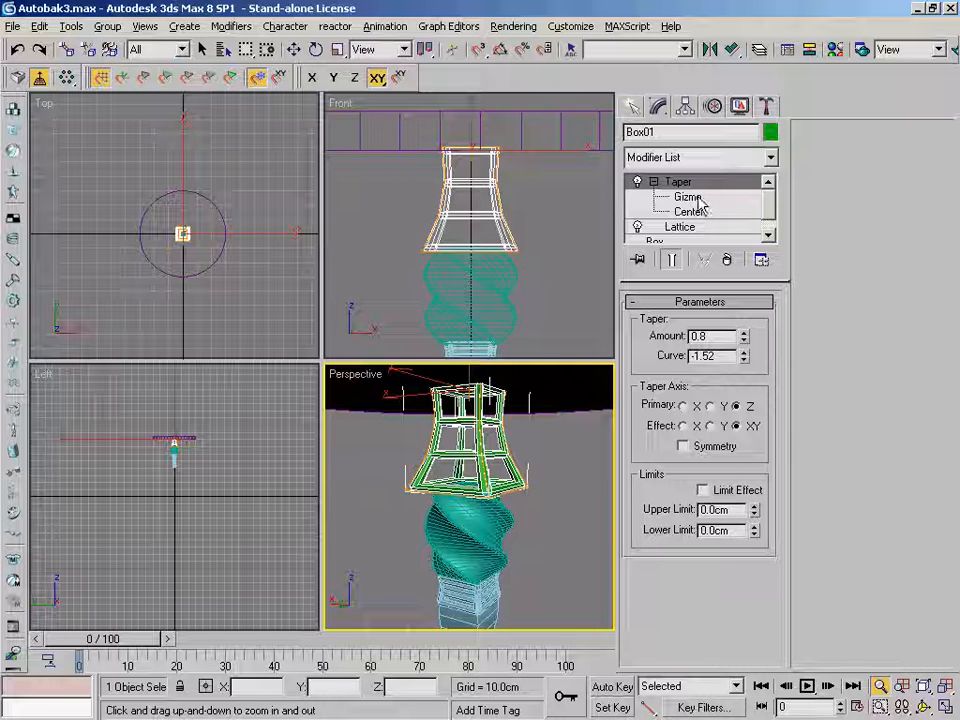
click(690, 197)
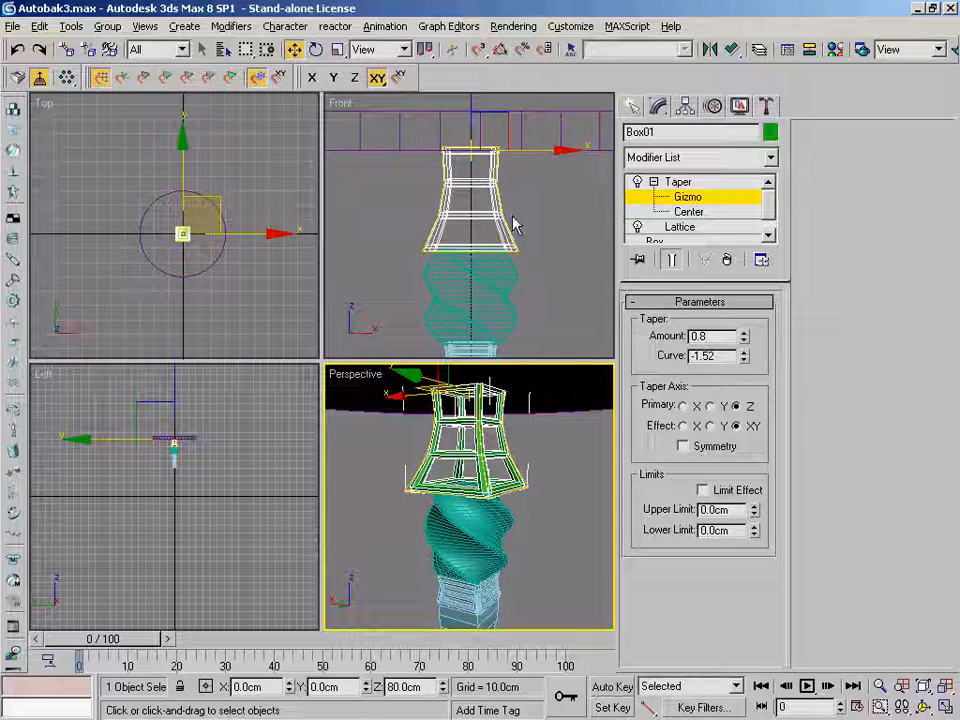
click(704, 213)
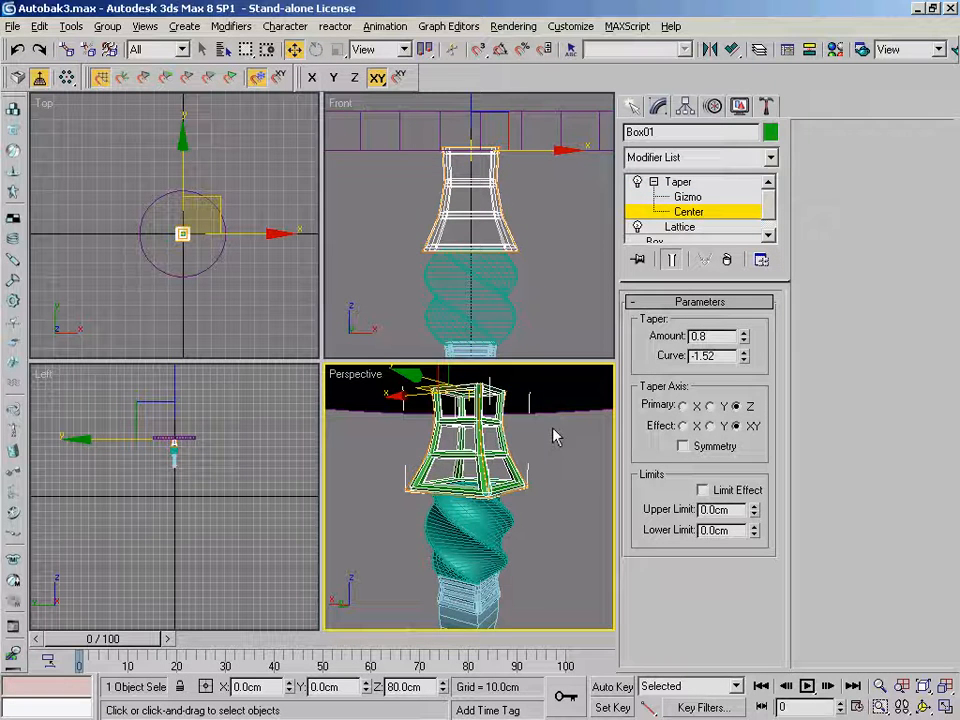
alt+middle_drag(551, 445, 483, 393)
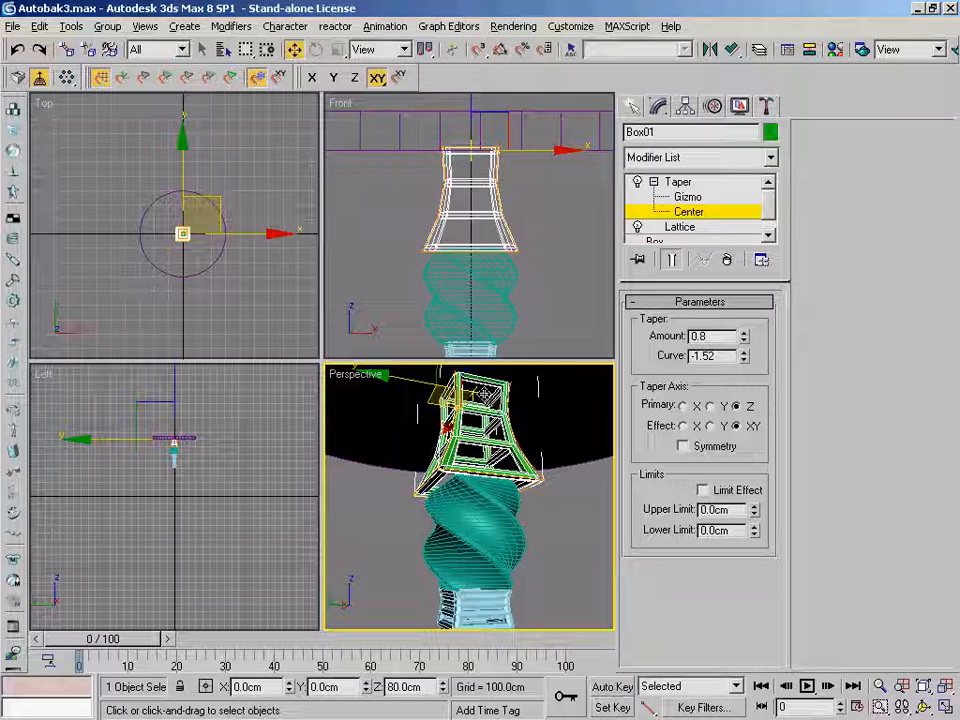
alt+middle_drag(558, 418, 525, 426)
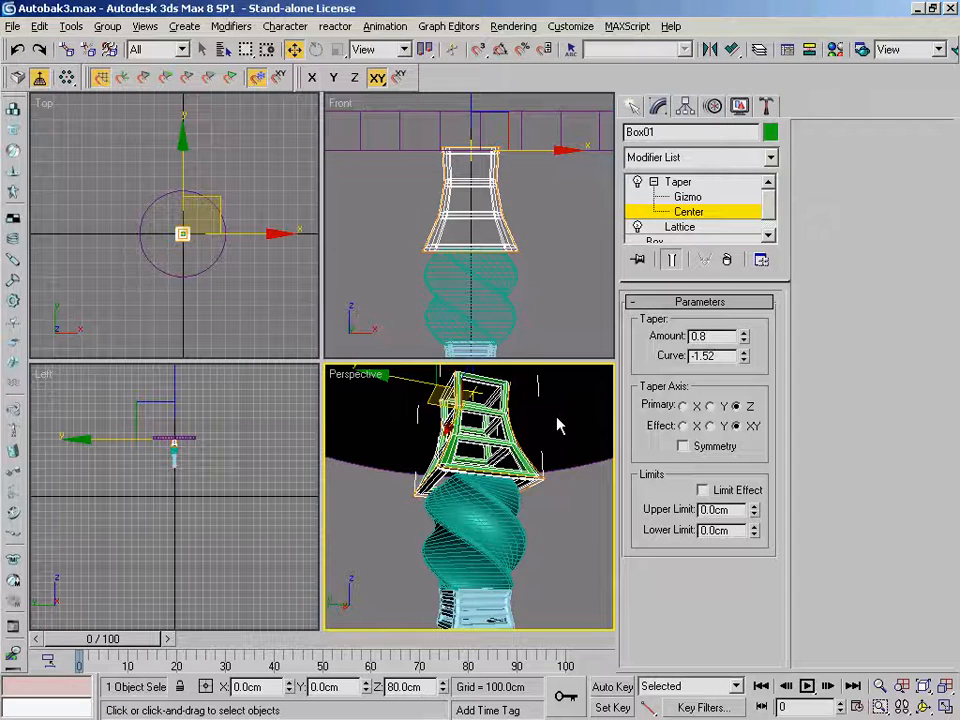
mouse_move(558, 426)
middle_down()
mouse_move(559, 448)
mouse_move(564, 437)
middle_up()
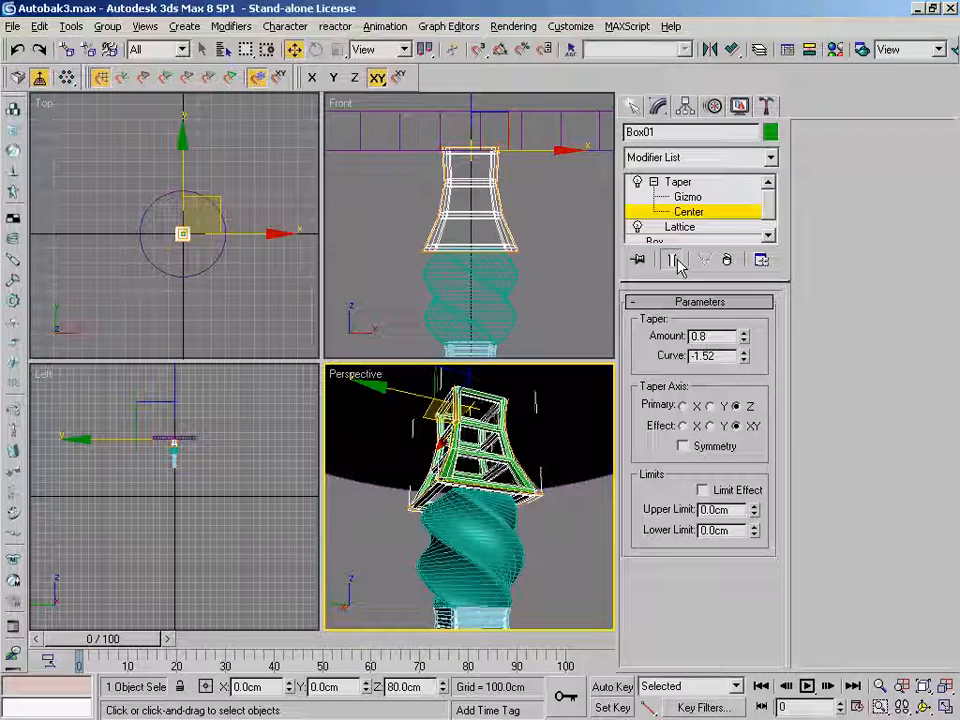
- Rotate the Taper gizmo 180 degrees about the Z axis in the Front view with angle snap on
click(689, 198)
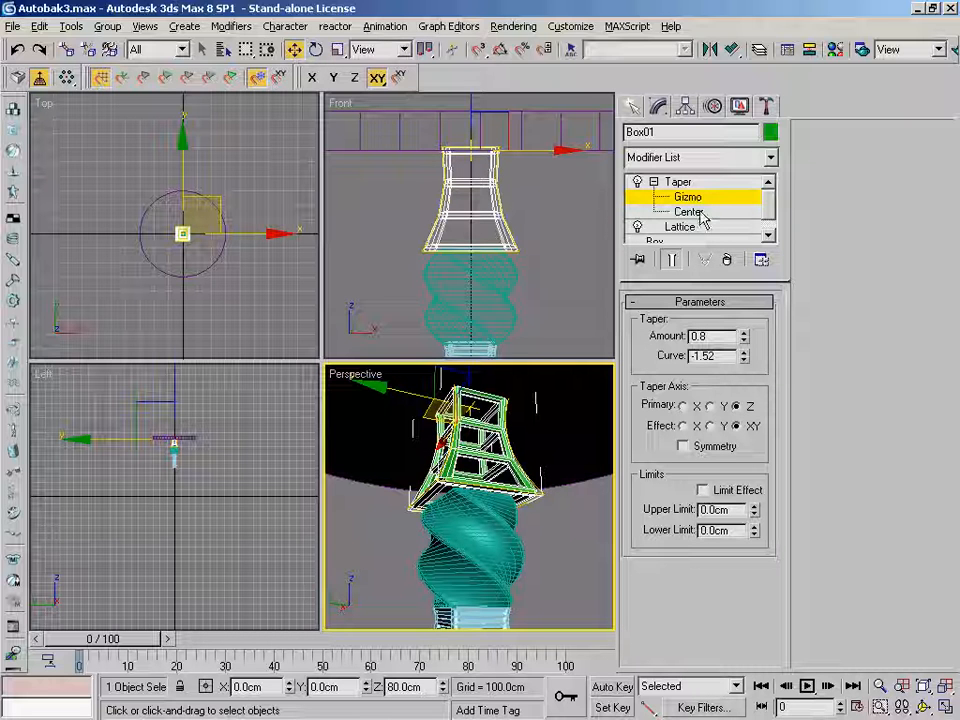
click(315, 49)
middle_drag(538, 212, 540, 242)
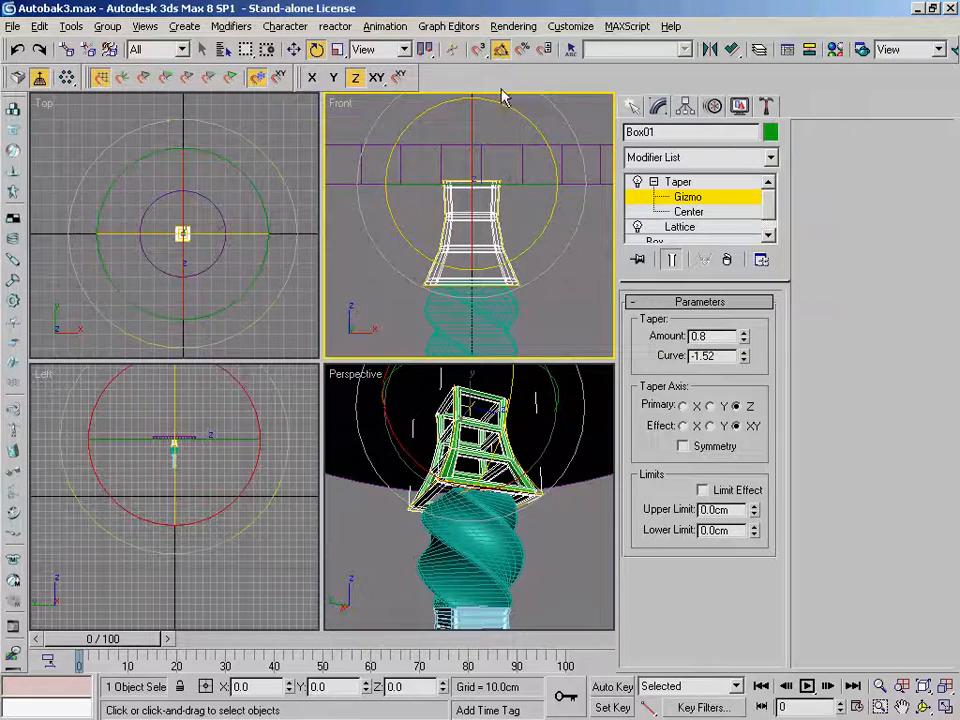
drag(532, 245, 406, 118)
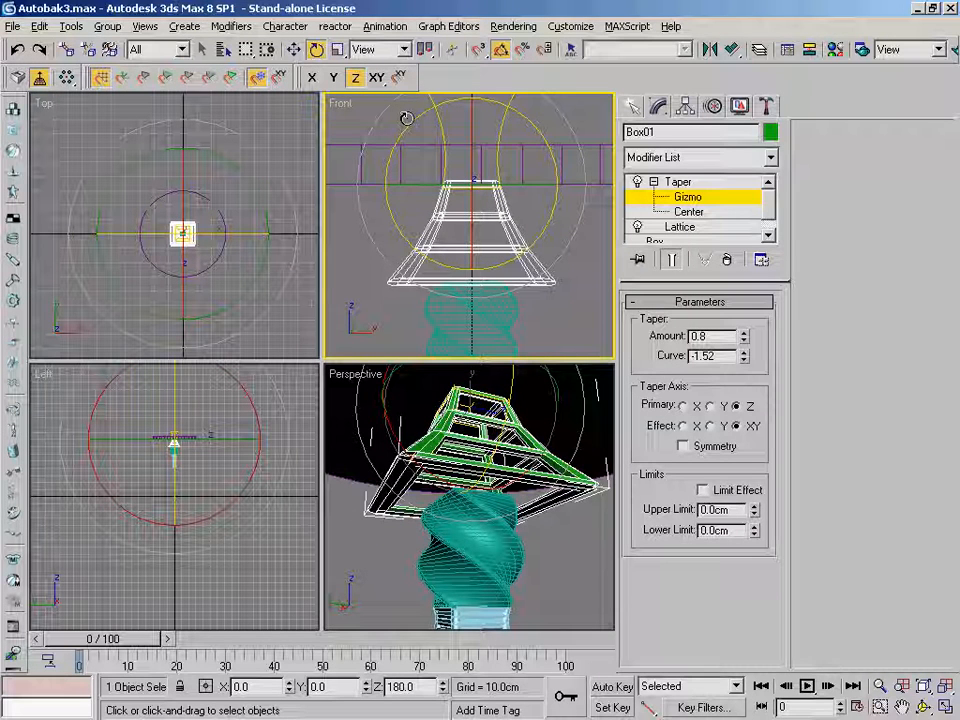
drag(407, 118, 408, 119)
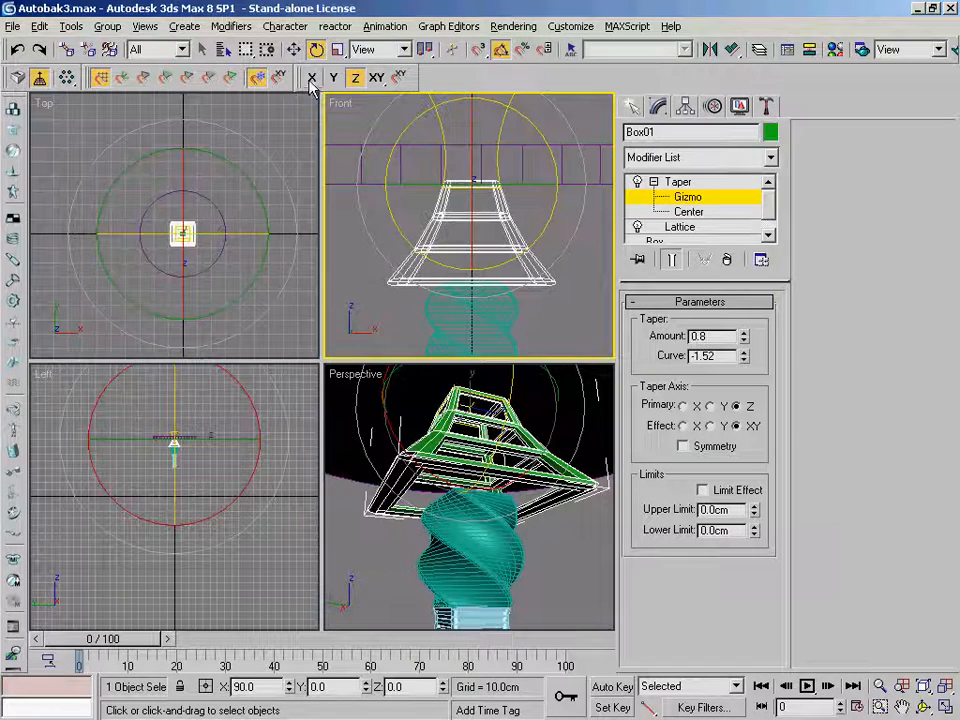
- Move the Taper gizmo 10 cm down with a relative Y offset in the Front view, to absolute Z 70 cm
click(294, 49)
click(474, 166)
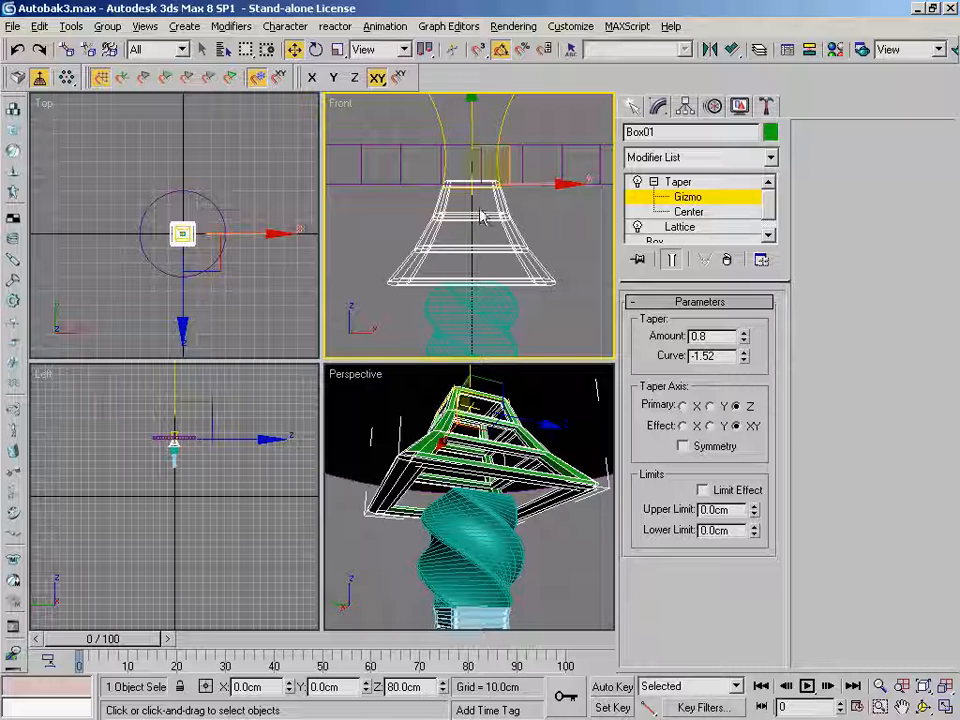
click(205, 686)
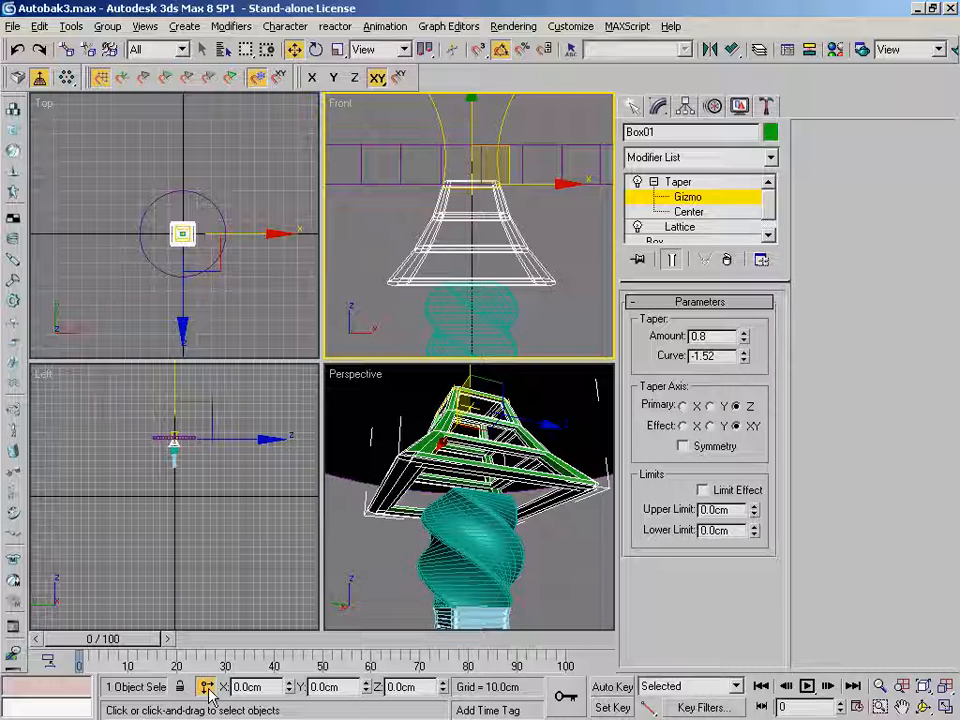
double_click(312, 686)
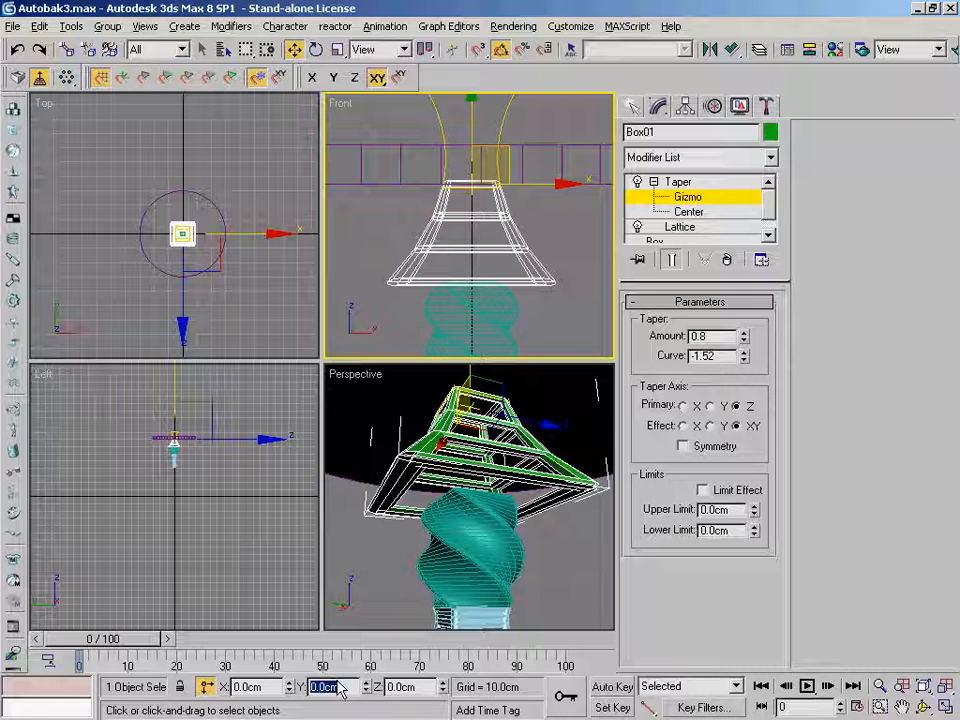
key(BackSpace)
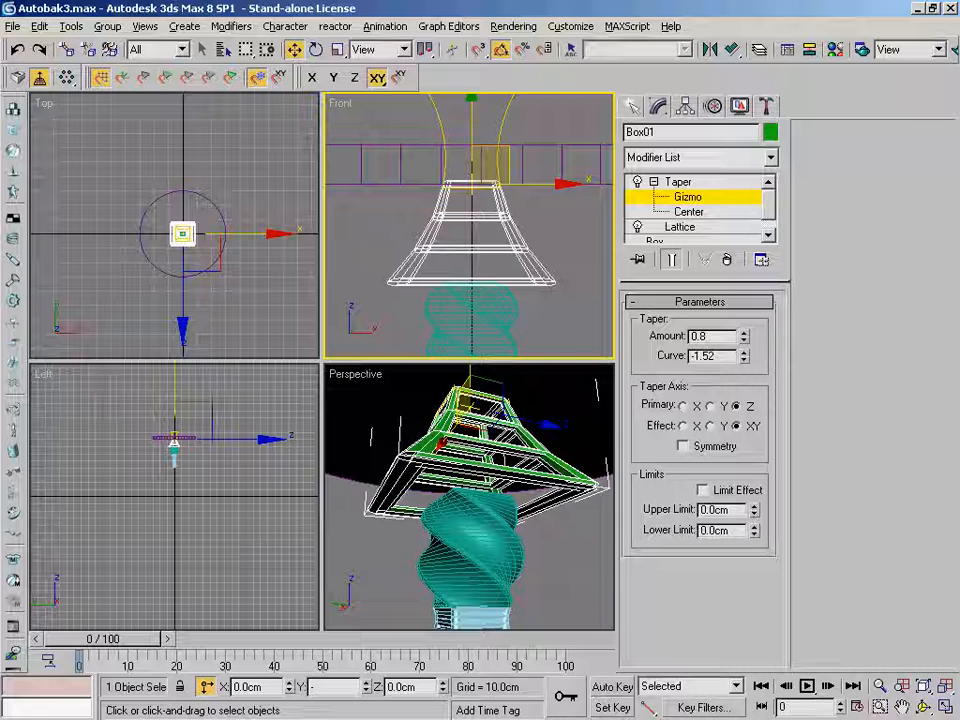
key(Return)
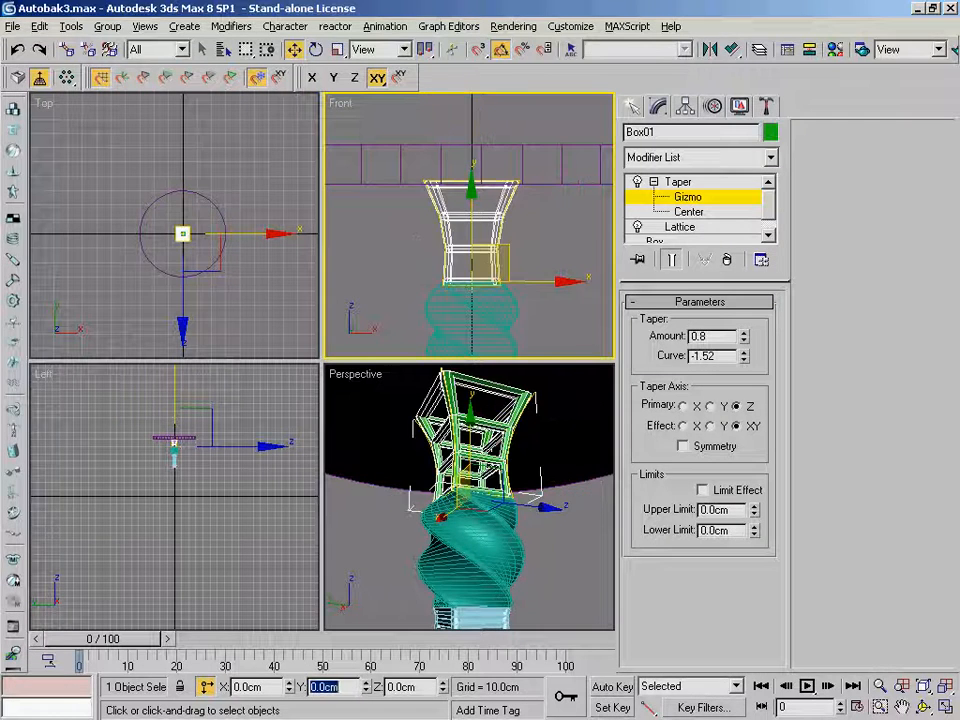
click(205, 687)
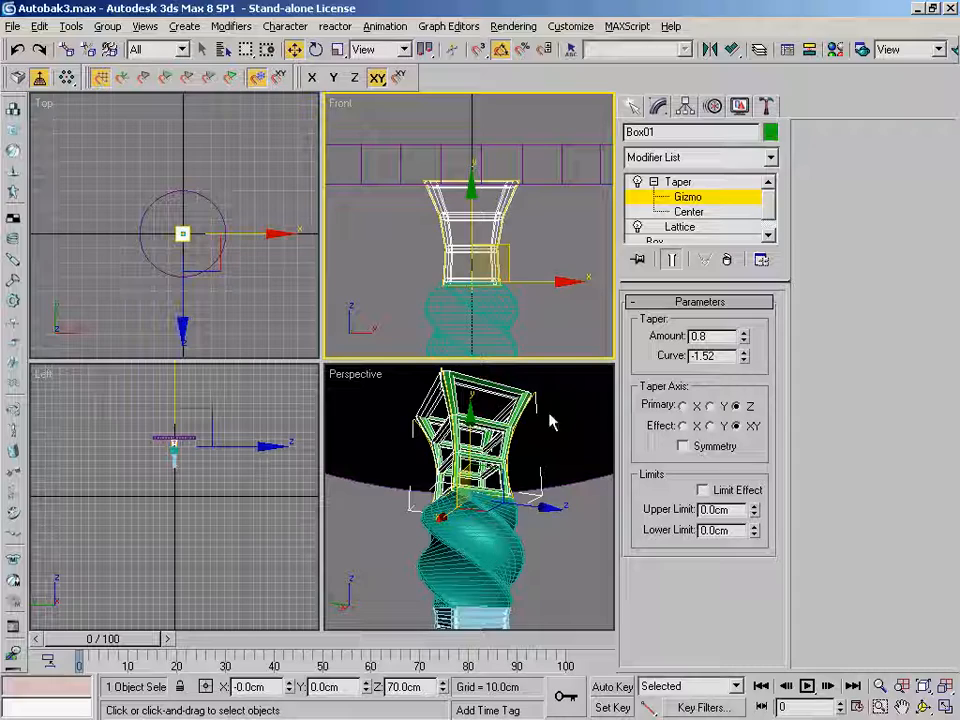
alt+middle_drag(543, 431, 565, 472)
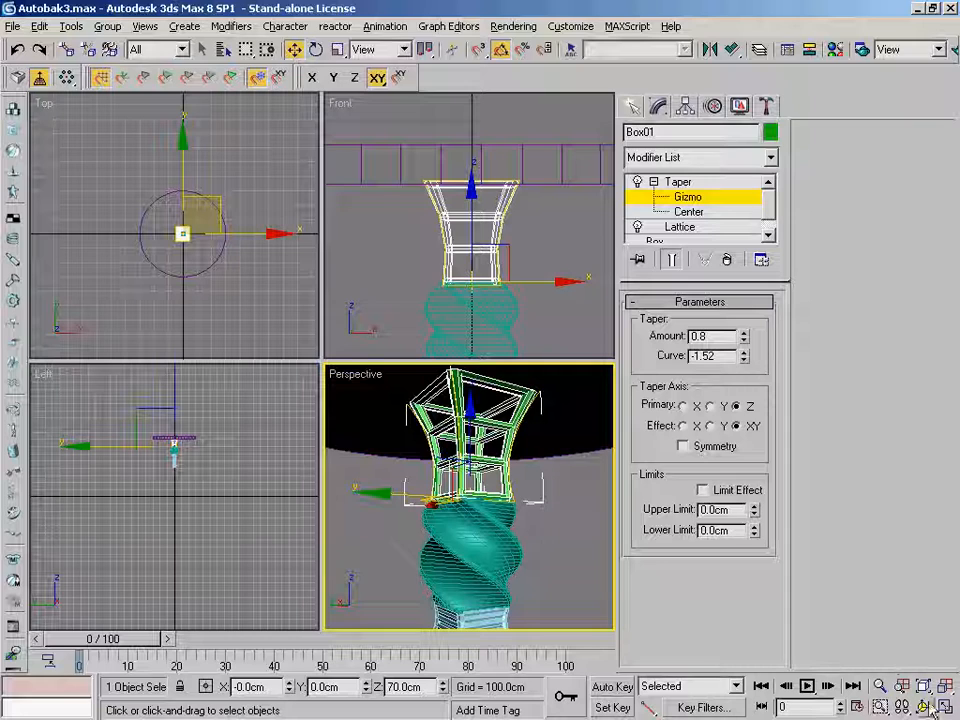
- Examine the flared lattice section and the leg beneath the tabletop in the Perspective view from several angles
key(ctrl+r)
drag(618, 459, 498, 498)
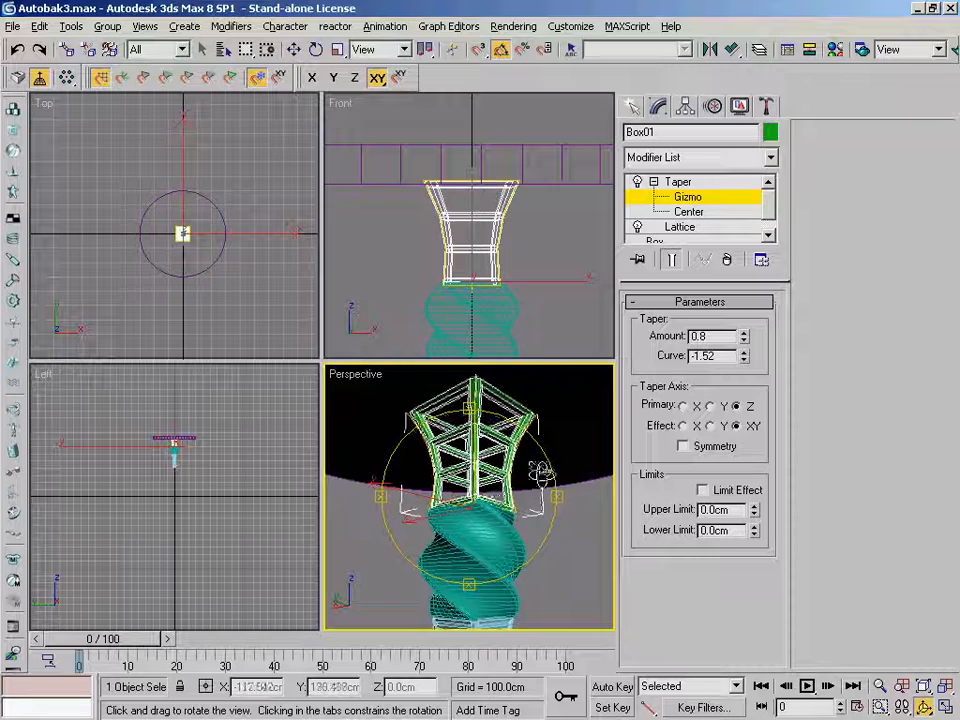
key(w)
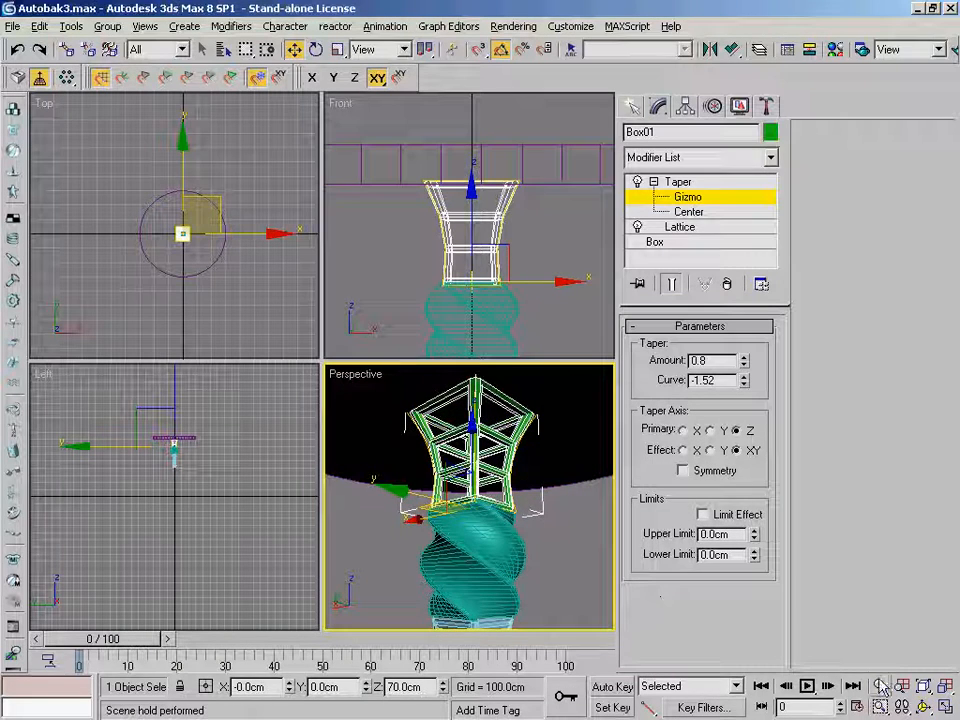
key(alt+z)
drag(510, 440, 543, 524)
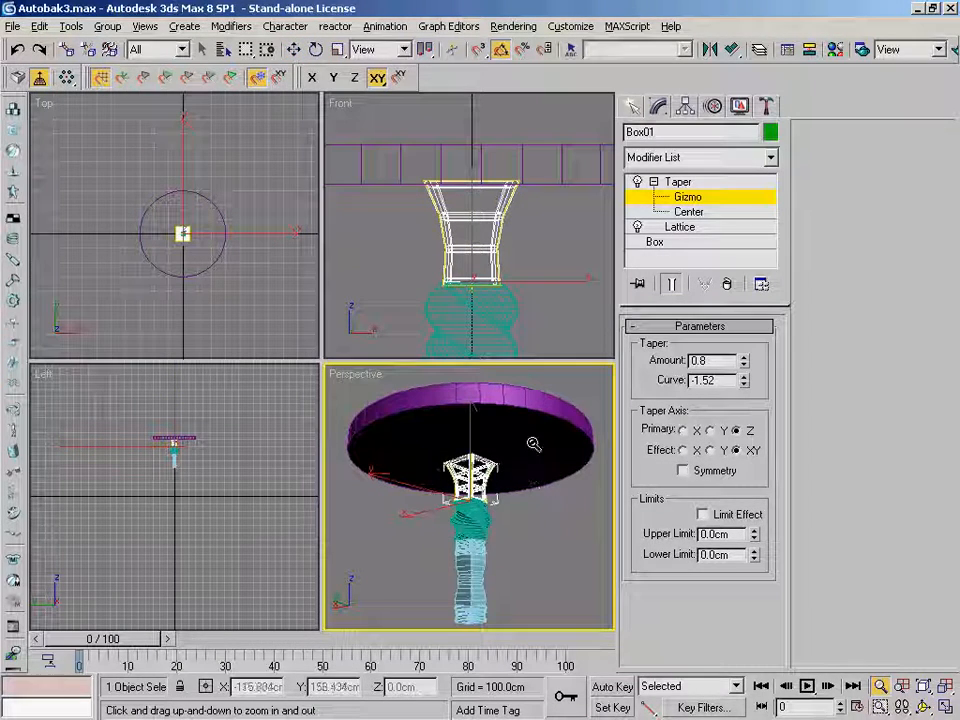
middle_drag(529, 456, 530, 437)
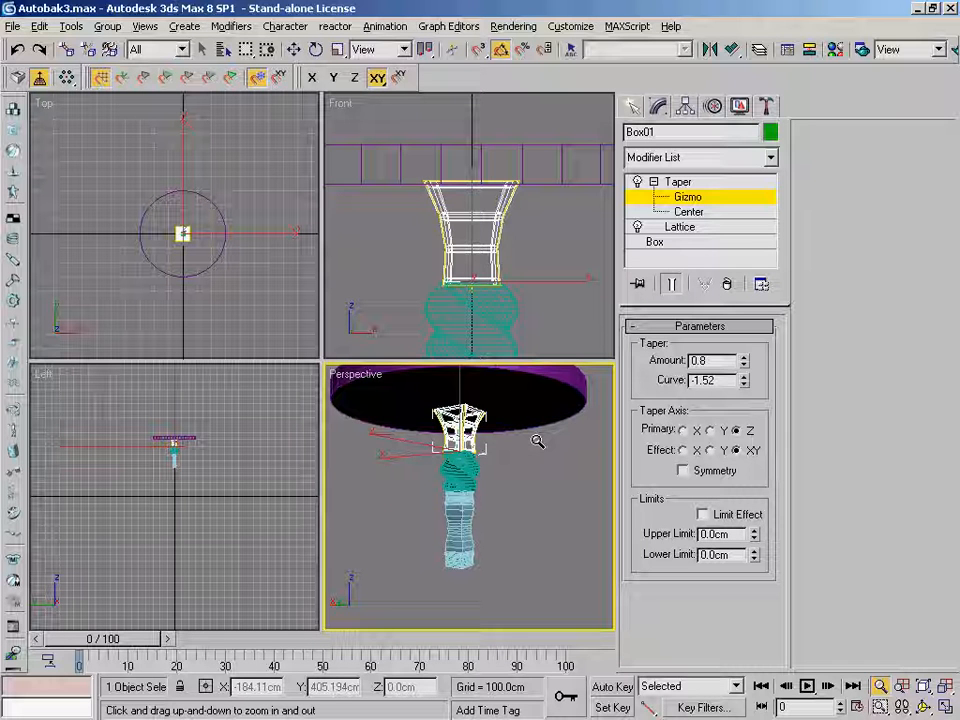
drag(519, 480, 561, 509)
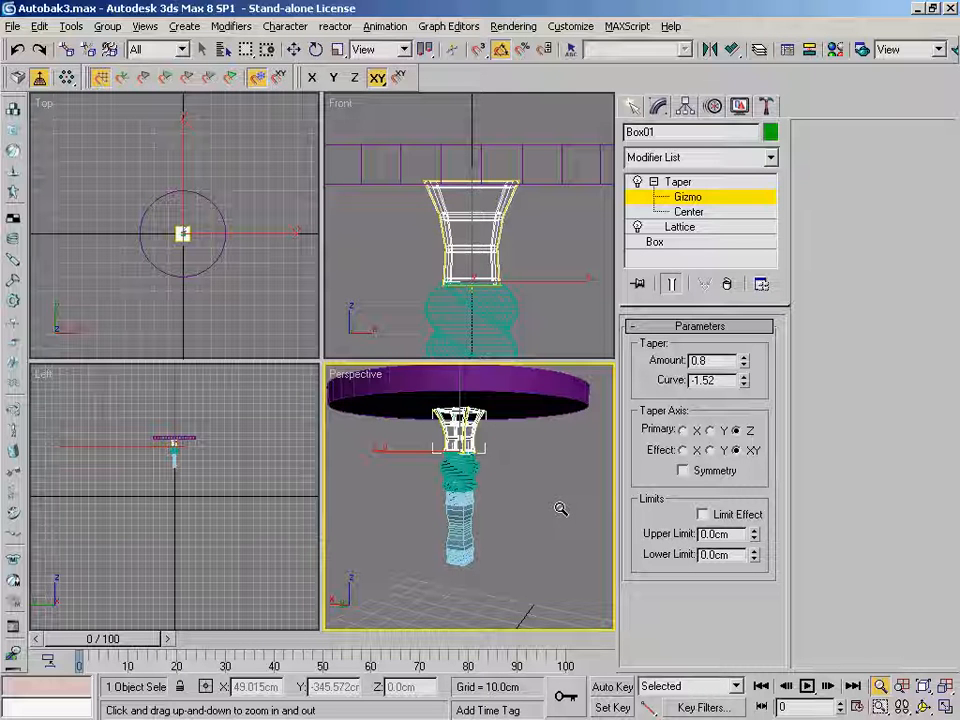
- Leave the Taper's gizmo level, select the leg's four sections in the Perspective view and group them as Pied_sup
click(721, 200)
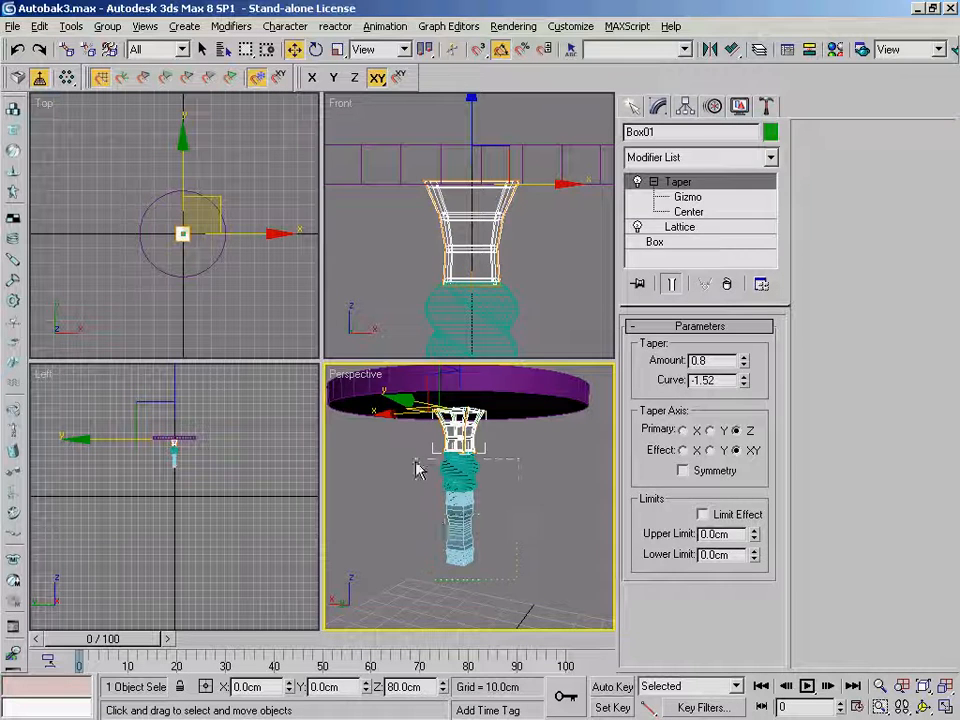
drag(420, 467, 499, 486)
alt+middle_drag(549, 497, 591, 510)
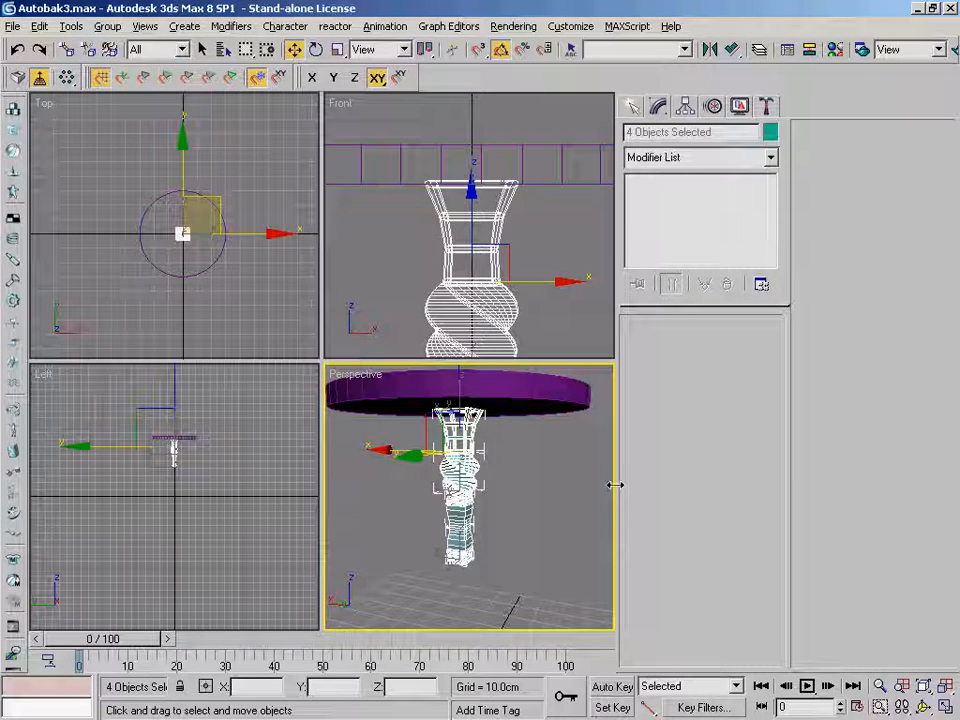
click(107, 26)
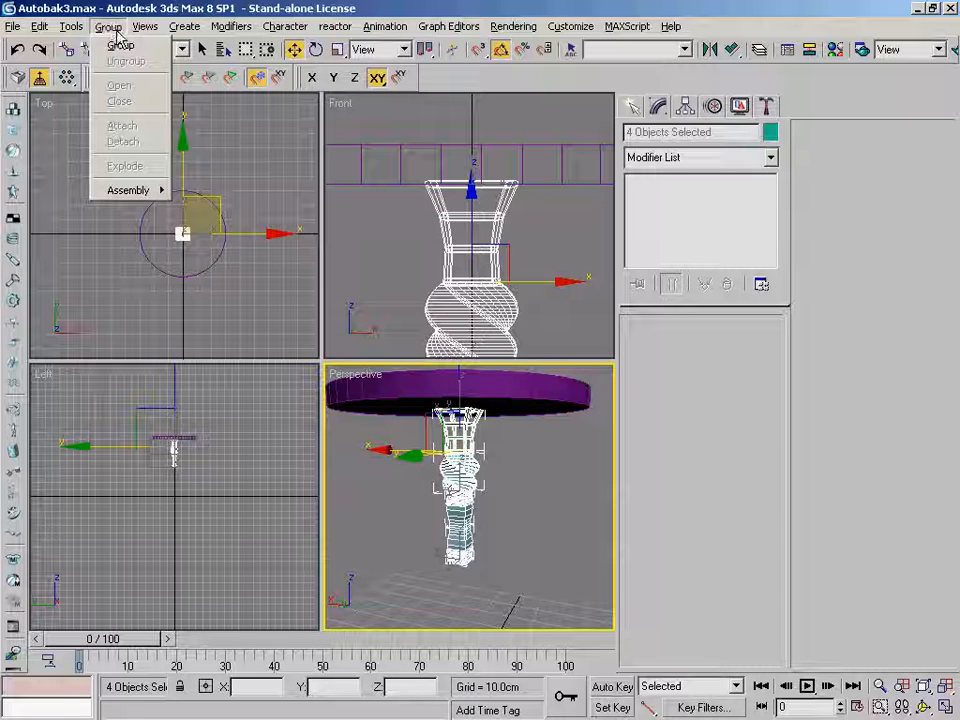
click(141, 47)
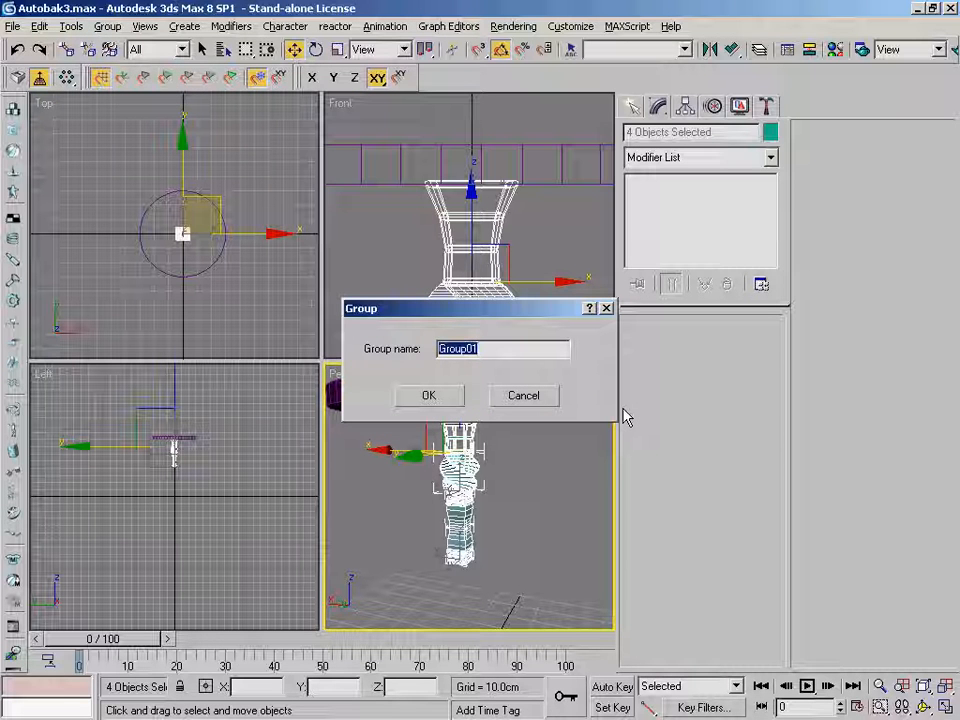
text(P)
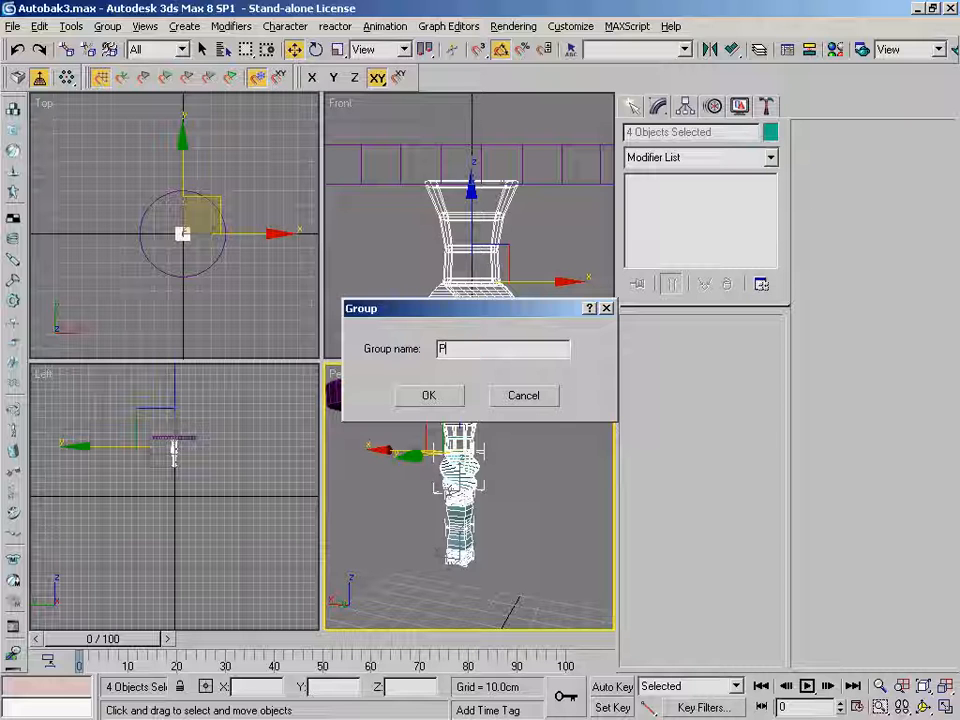
text(ied_sup)
key(Return)
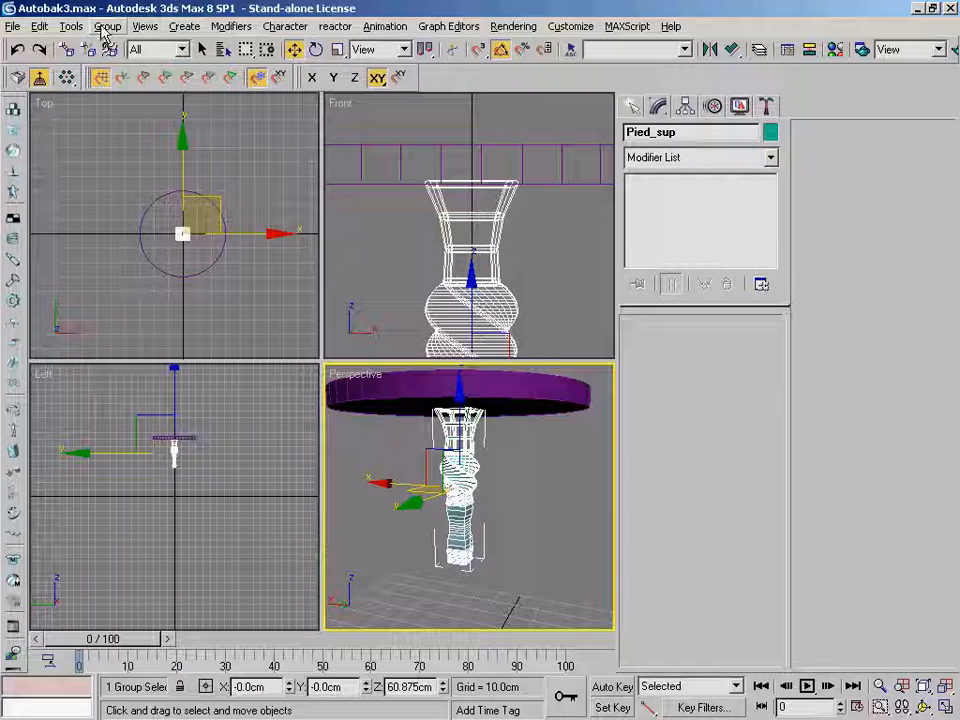
- Open the Pied_sup group and select its group helper bracket in the Perspective view
alt+middle_drag(547, 519, 565, 487)
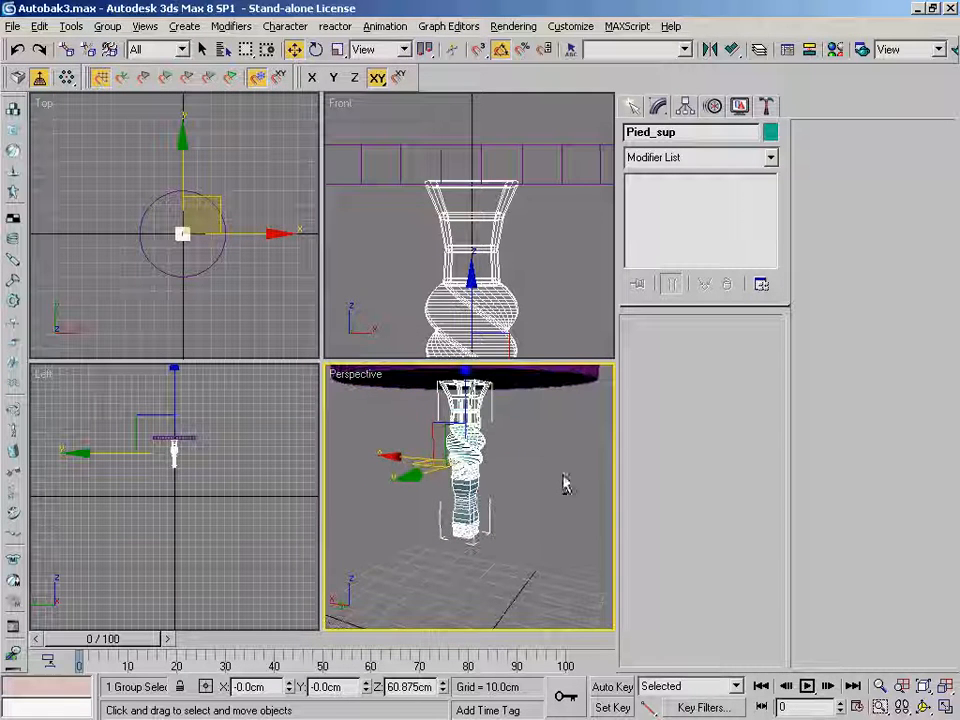
click(108, 27)
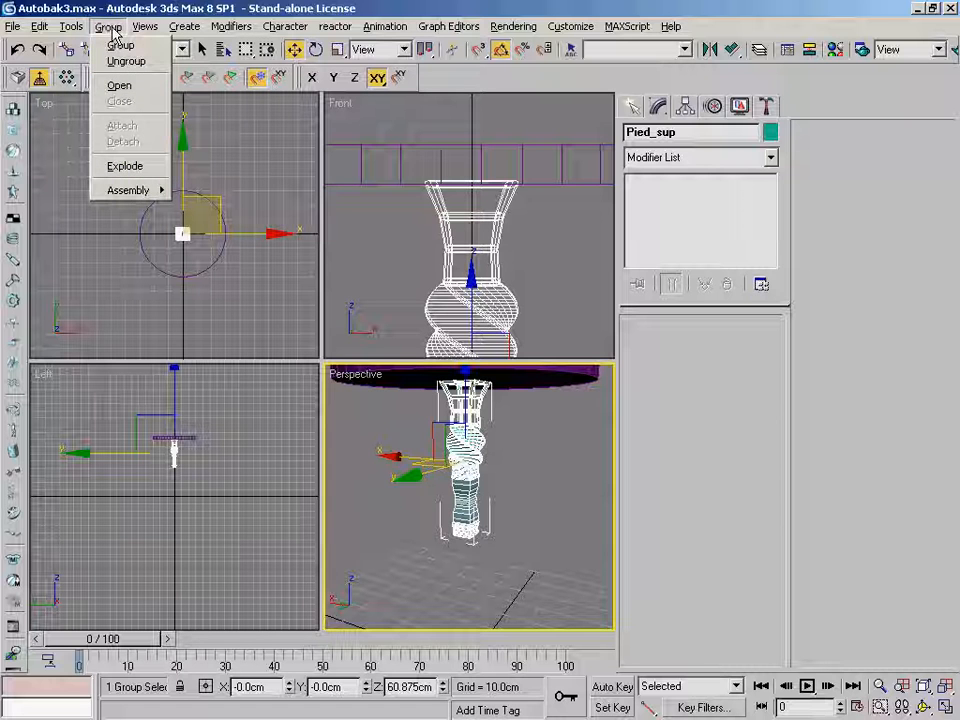
click(120, 86)
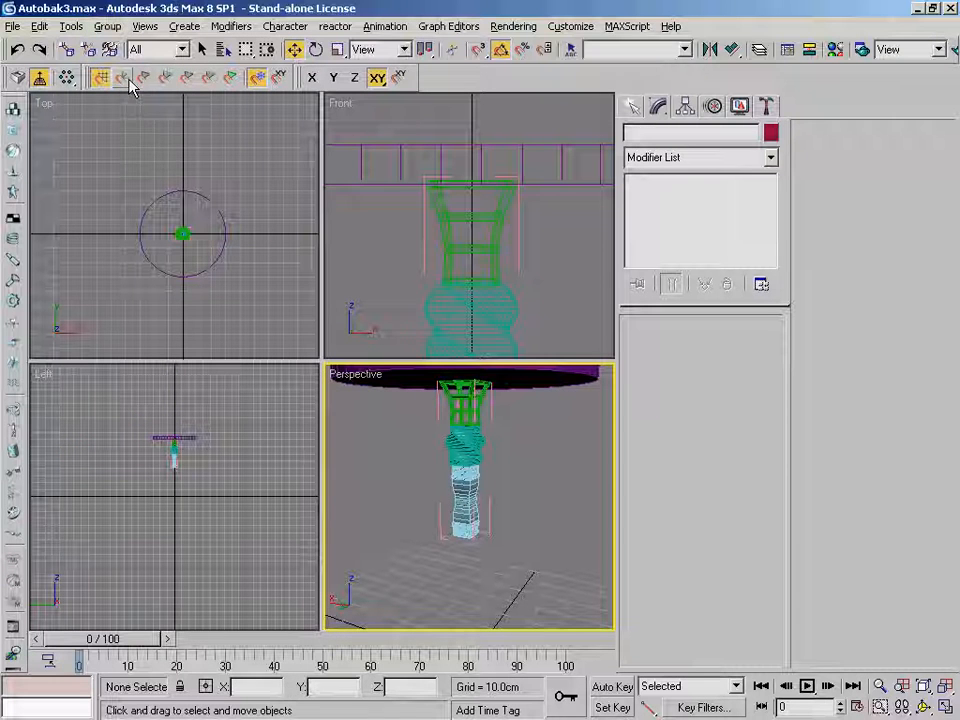
click(489, 524)
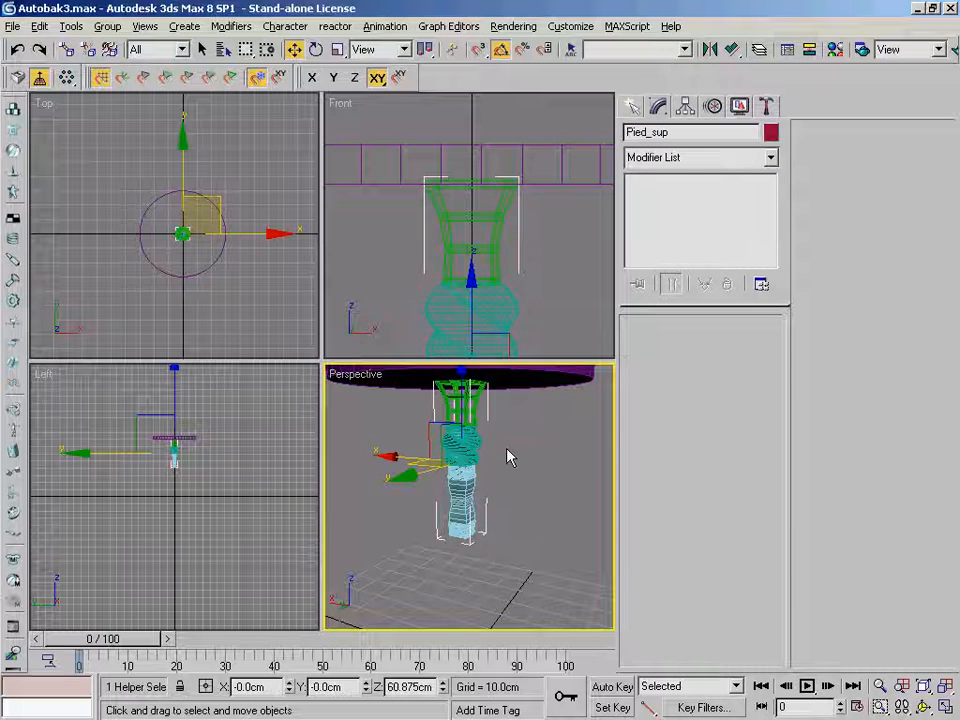
click(530, 515)
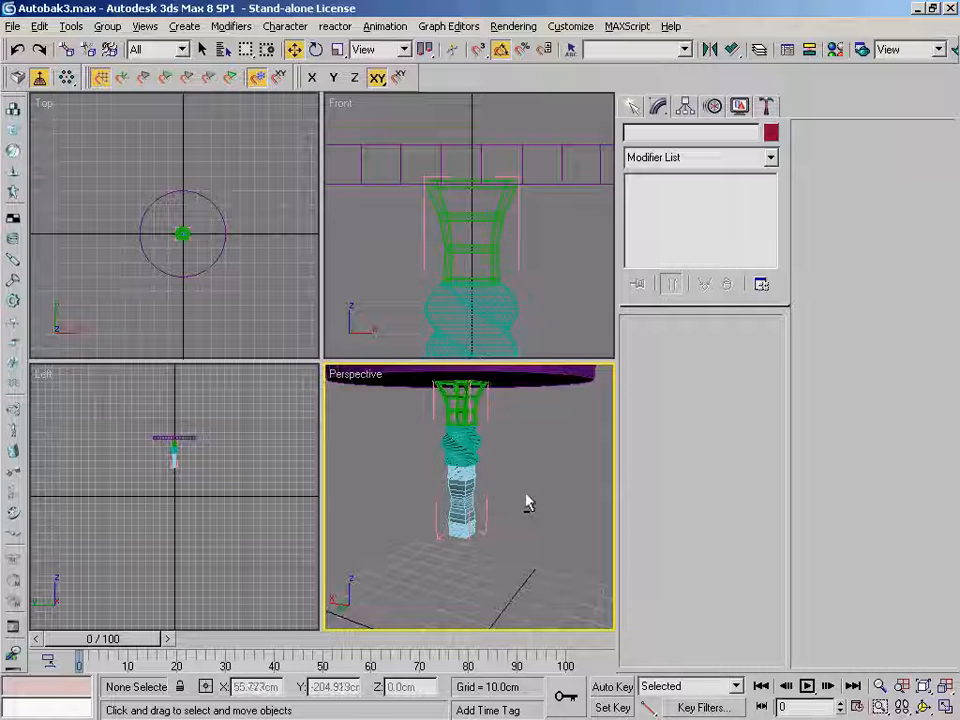
click(489, 510)
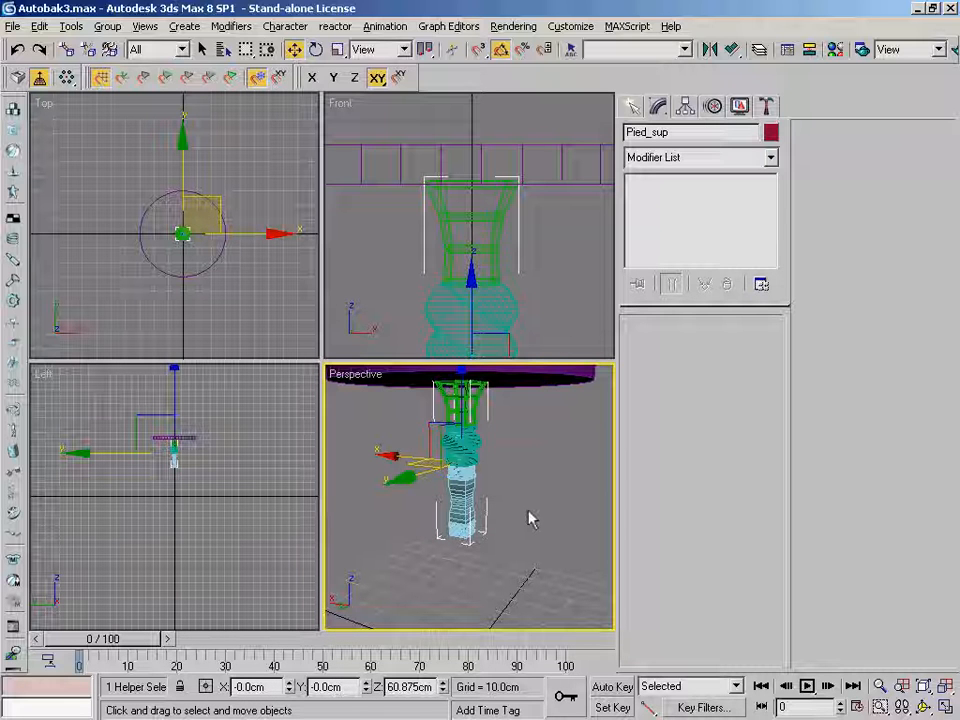
- Align only the Pied_sup group's pivot to the group's own minimum in Z, and leave pivot-only editing
click(688, 110)
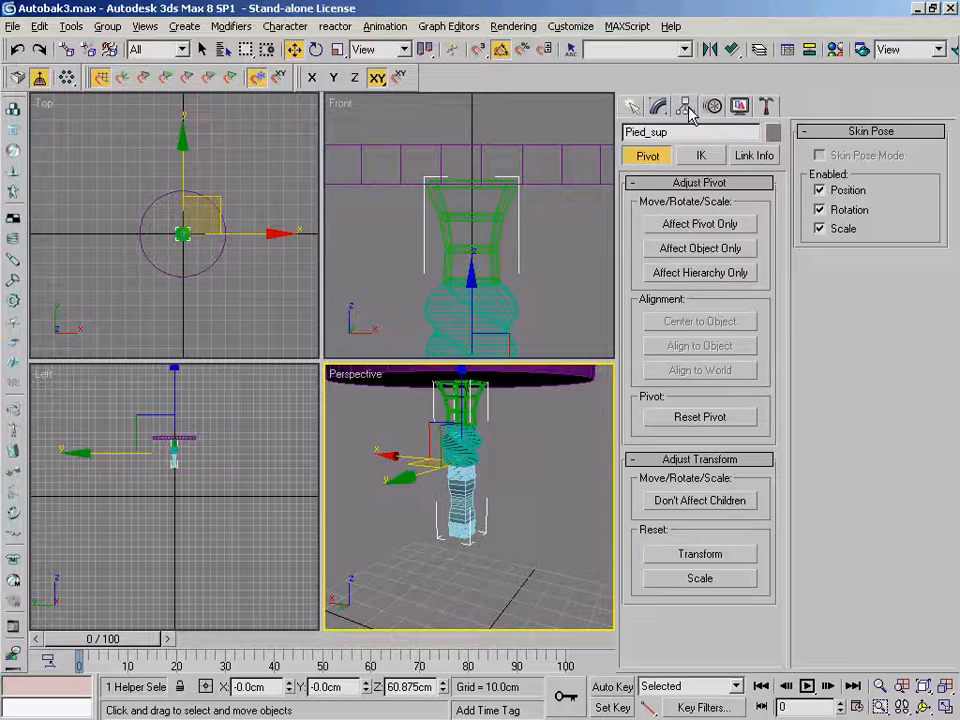
click(705, 228)
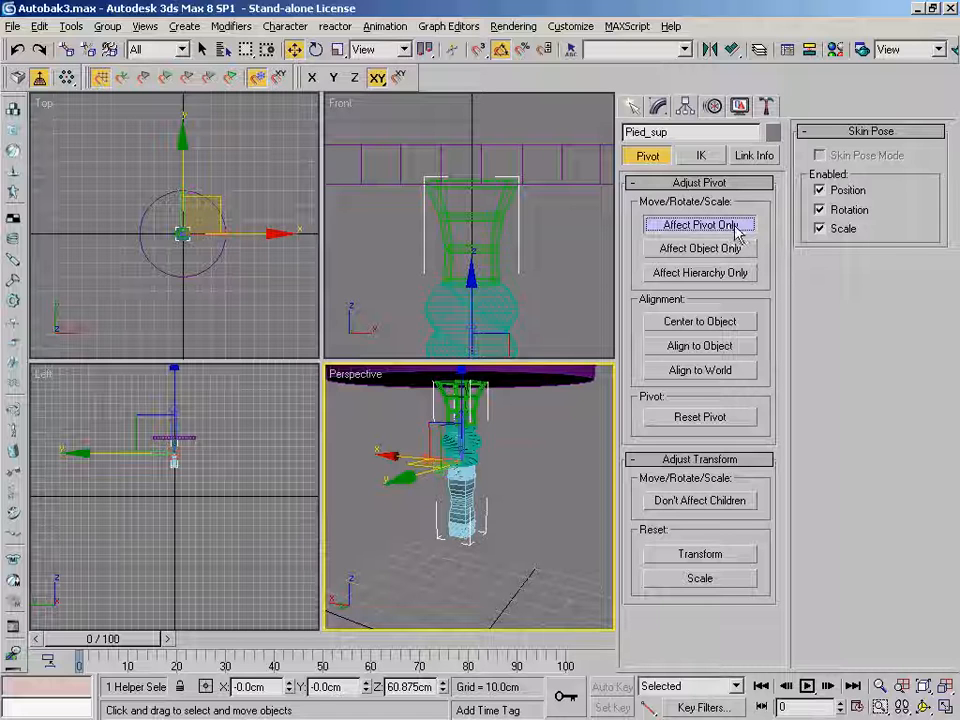
click(733, 50)
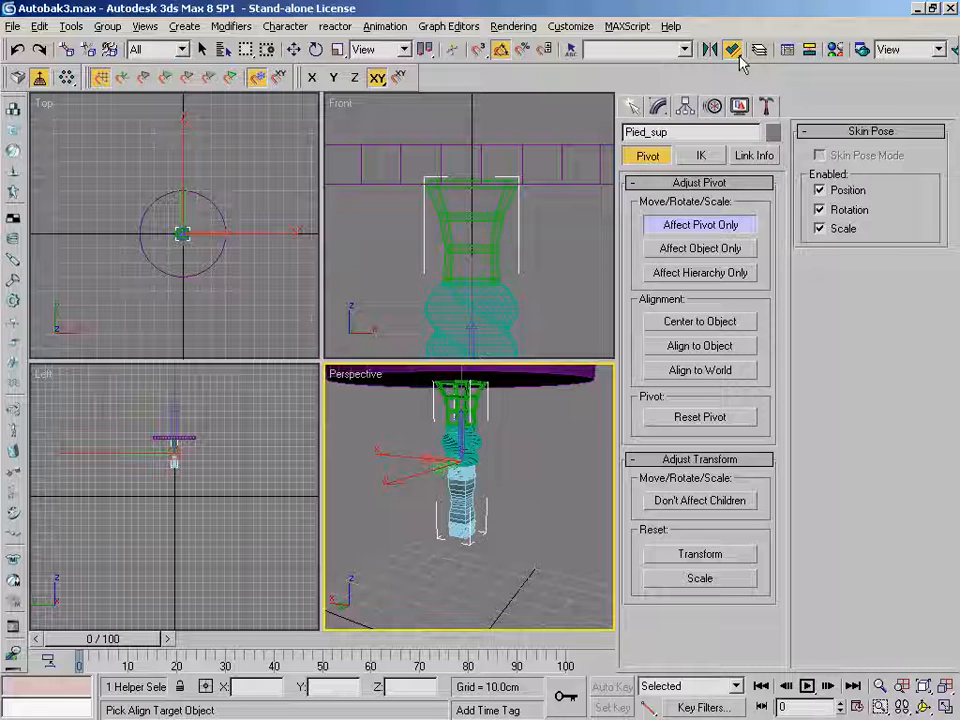
click(492, 540)
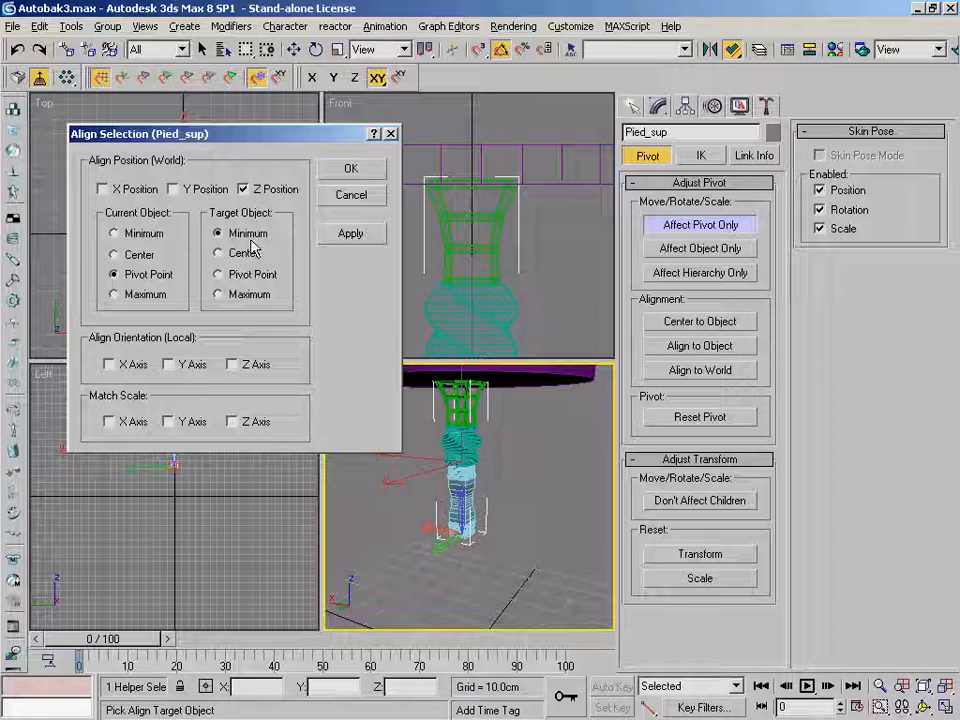
click(257, 301)
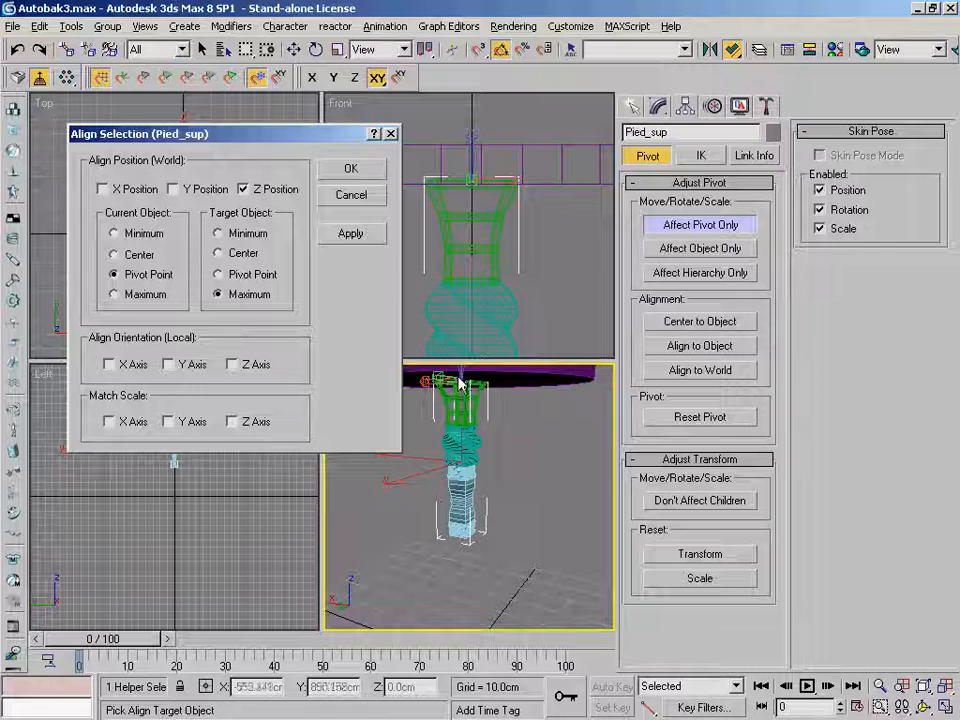
click(236, 234)
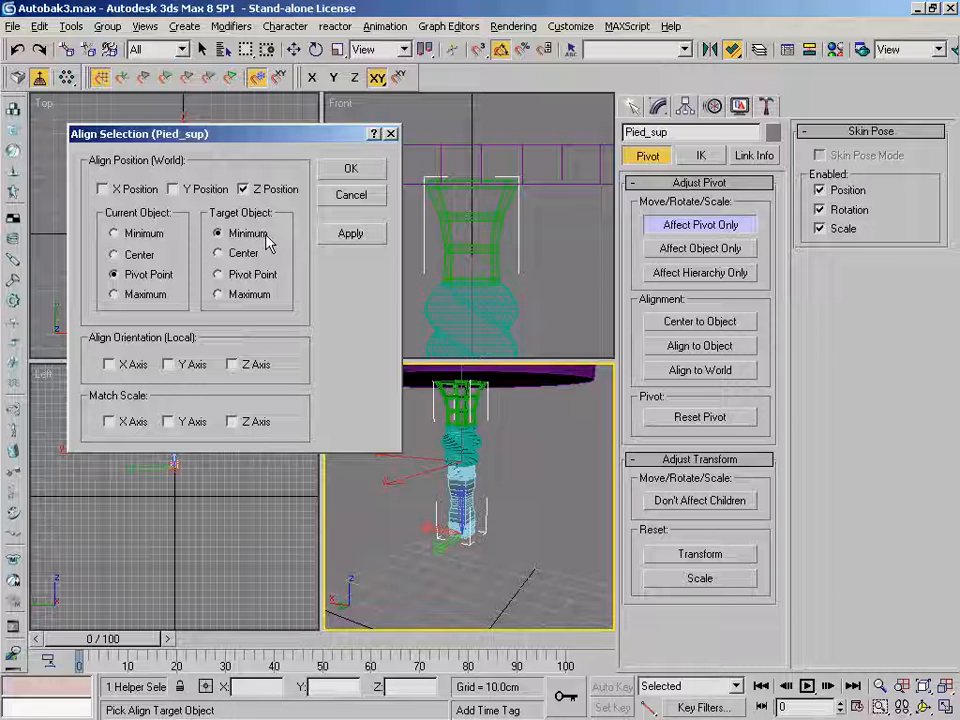
click(352, 169)
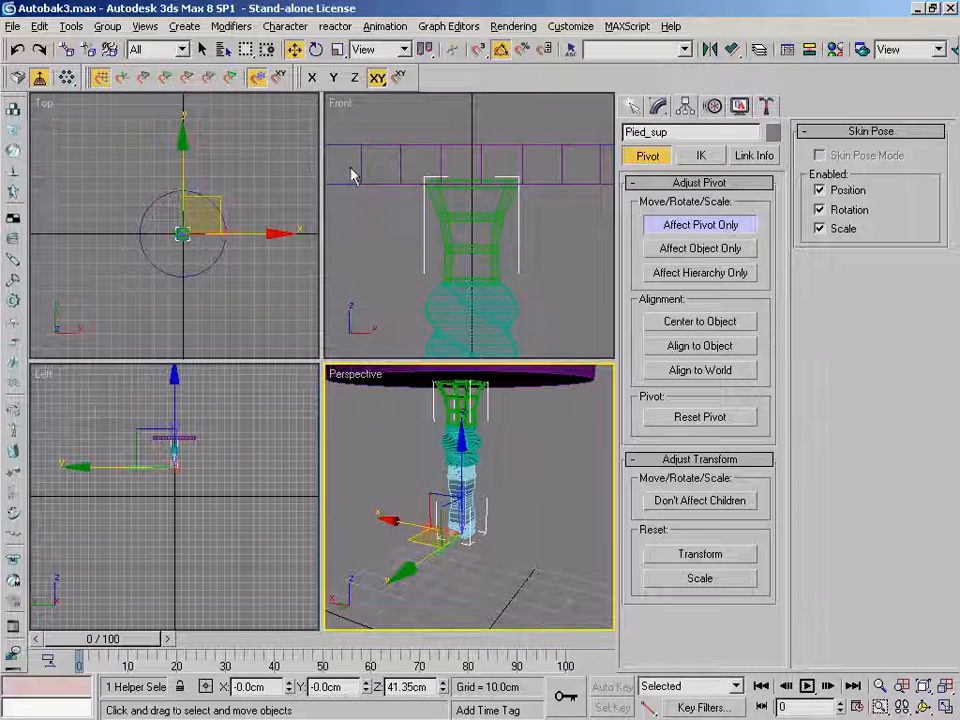
alt+middle_drag(553, 511, 531, 476)
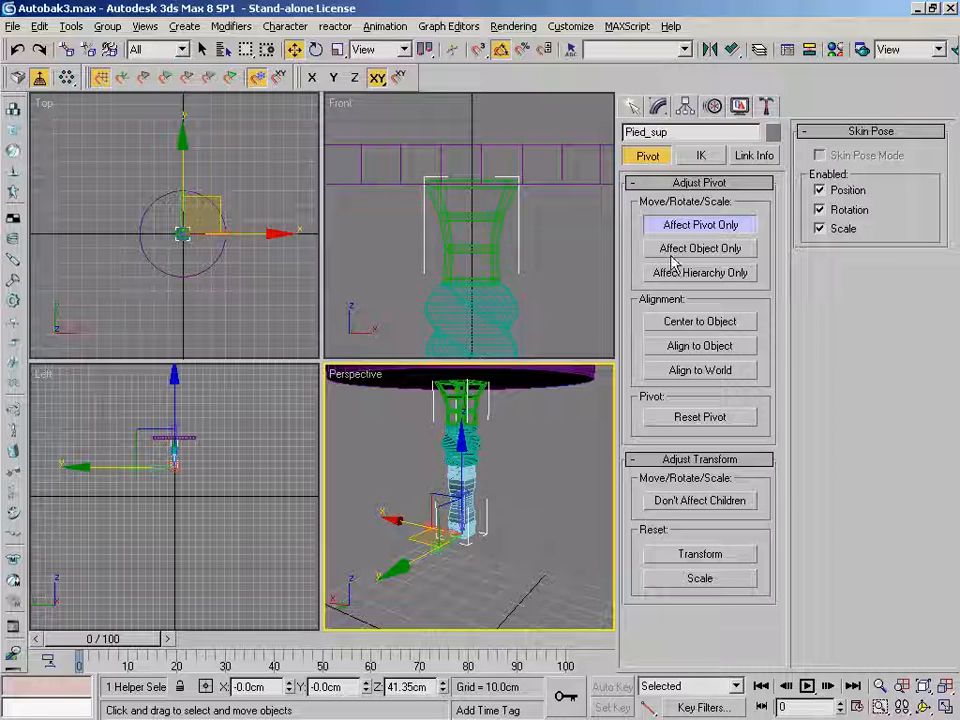
click(722, 228)
click(722, 226)
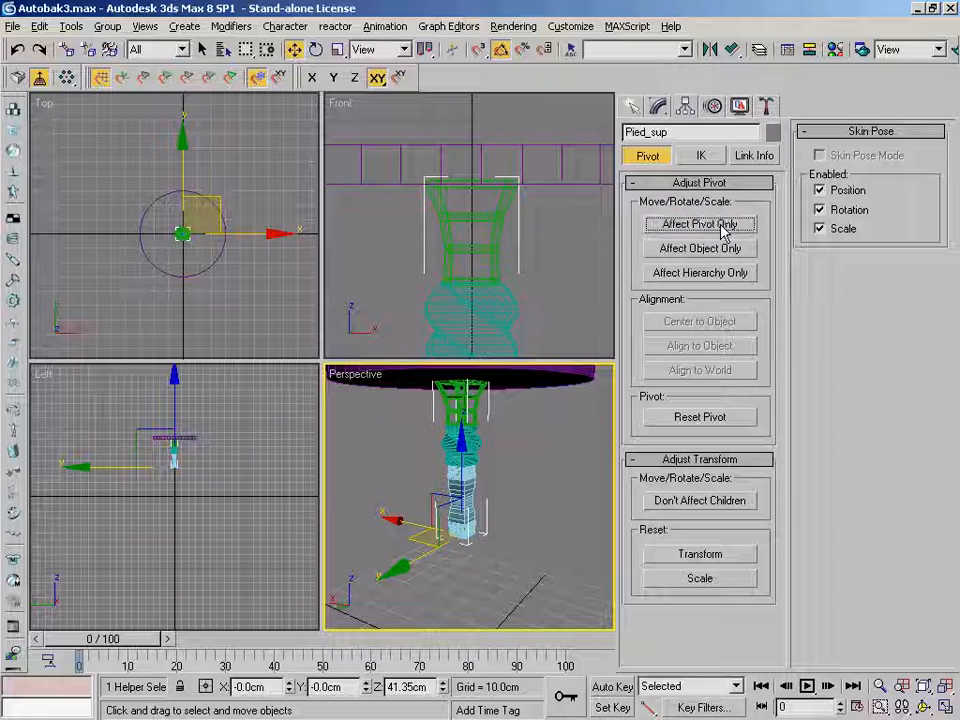
click(879, 686)
drag(536, 452, 553, 488)
alt+middle_drag(553, 487, 558, 434)
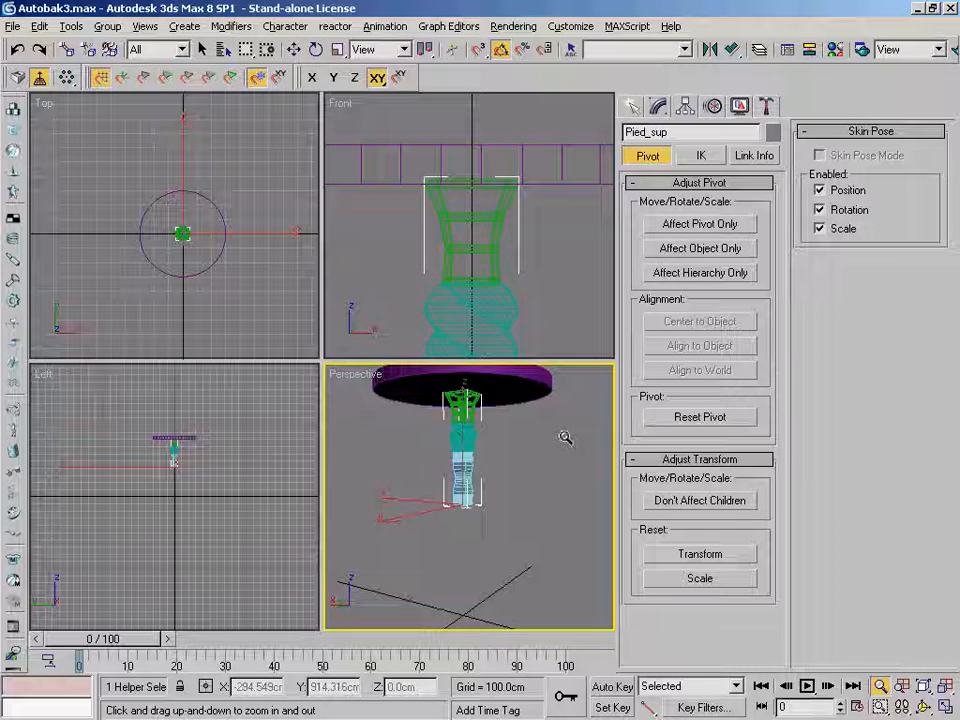
key(w)
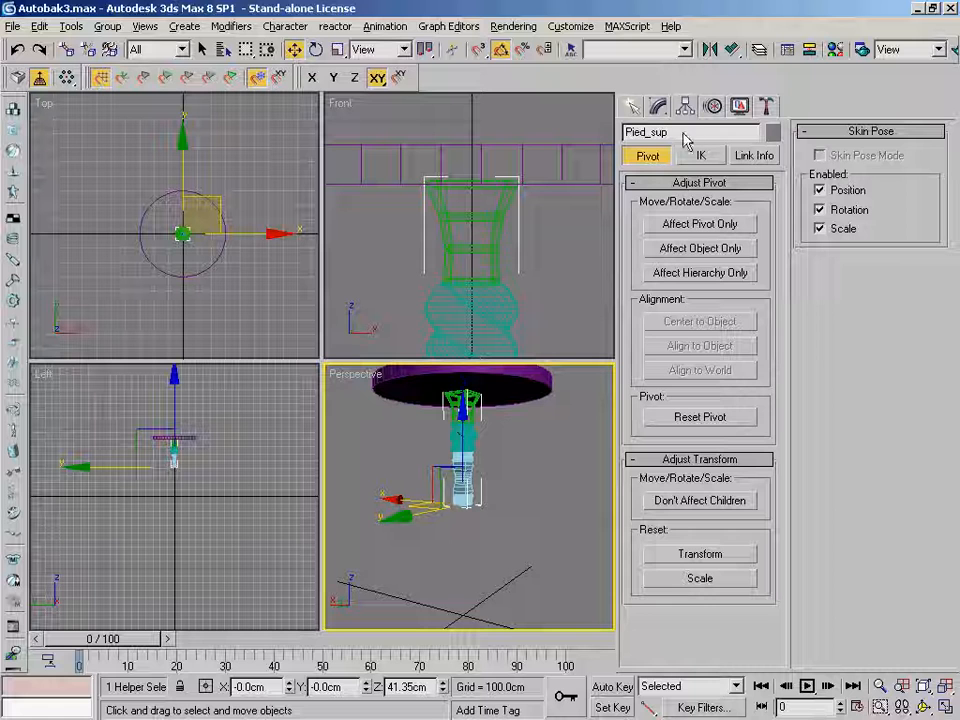
click(709, 49)
drag(505, 227, 253, 195)
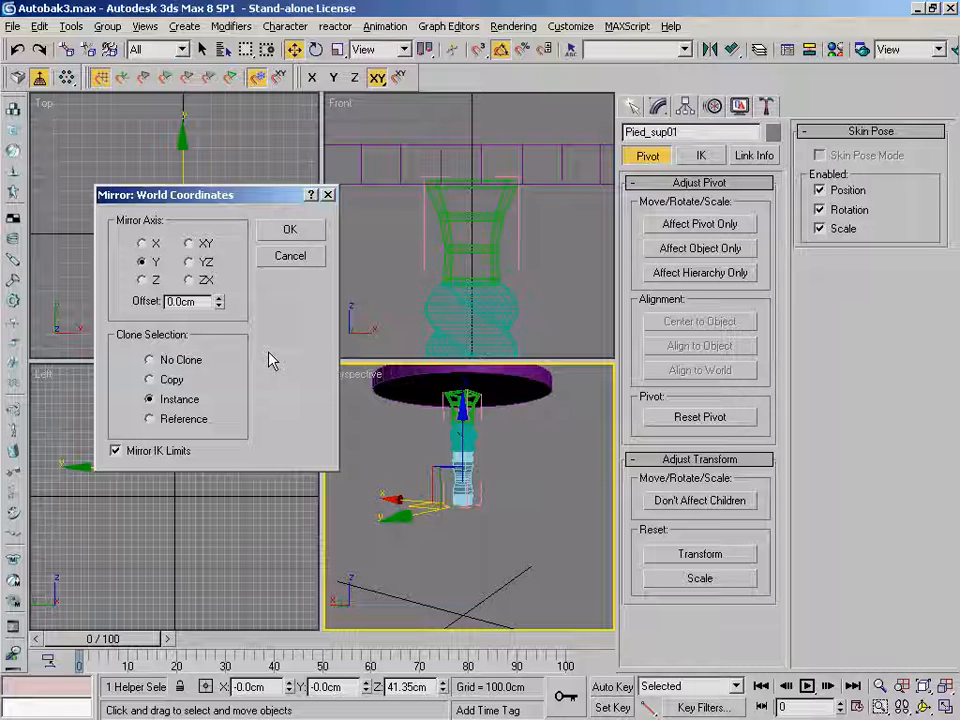
click(143, 280)
click(293, 262)
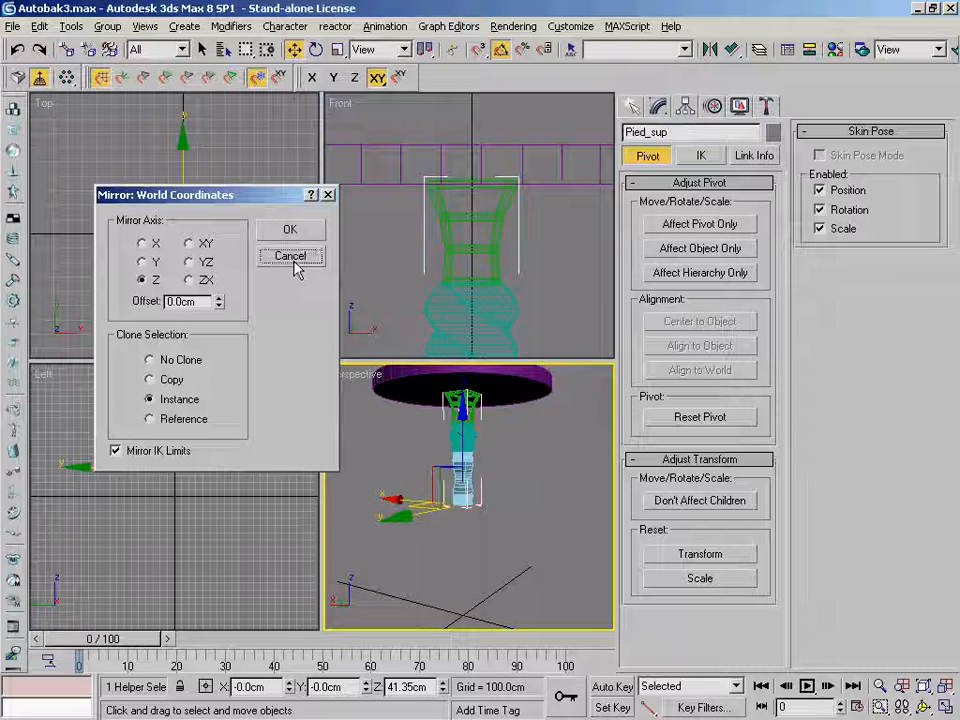
- Close the Pied_sup group, mirror it about the Z axis as an instance with 0.0cm offset, and clear the selection
click(107, 27)
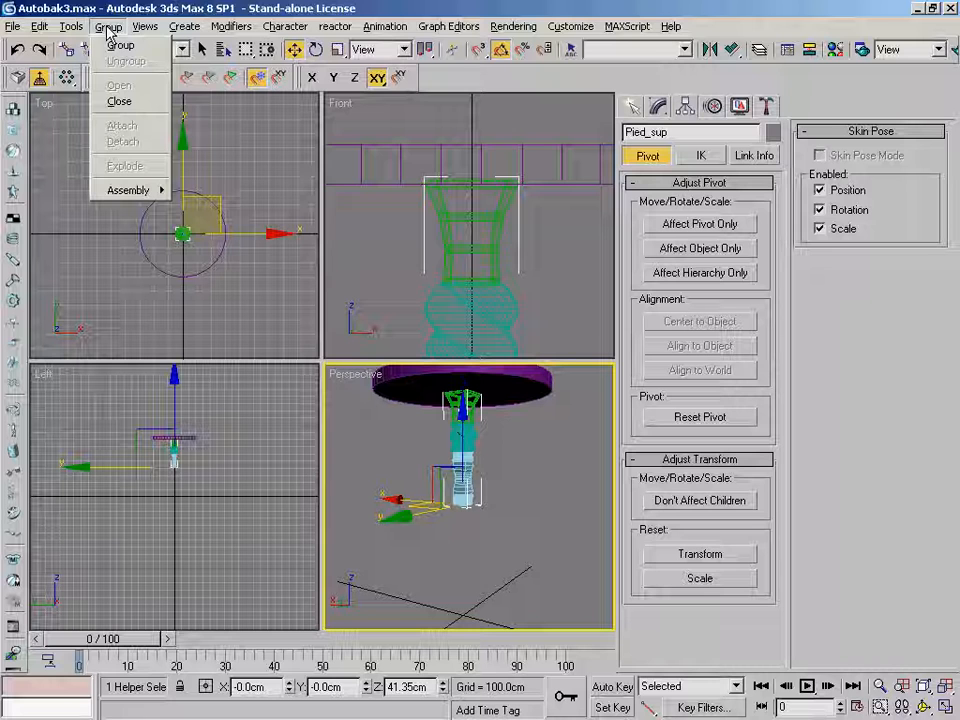
click(147, 103)
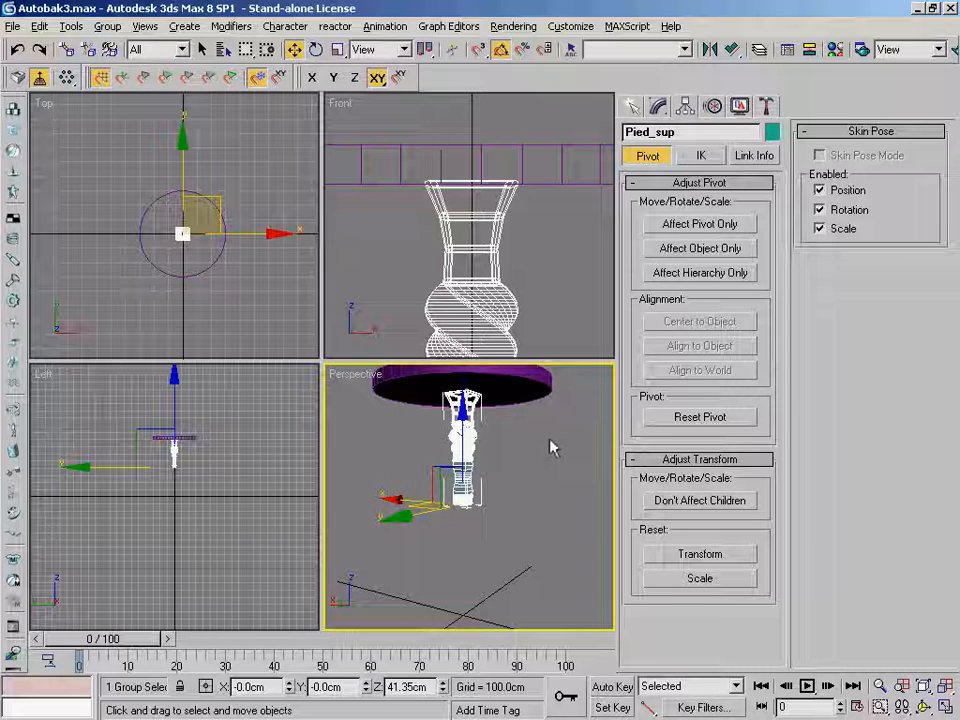
click(709, 49)
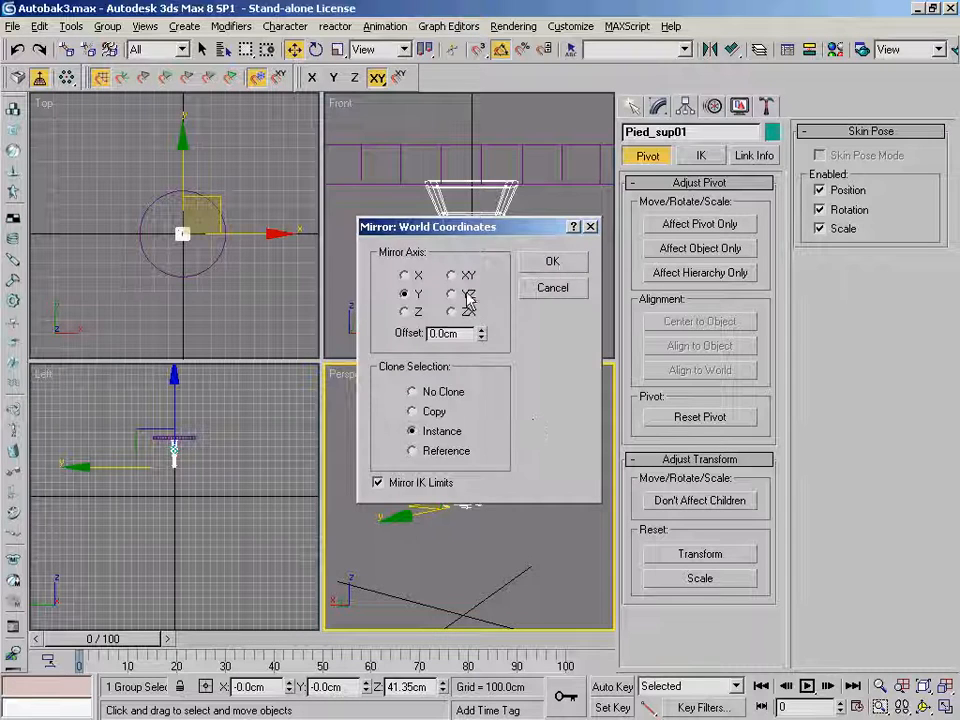
drag(497, 231, 143, 191)
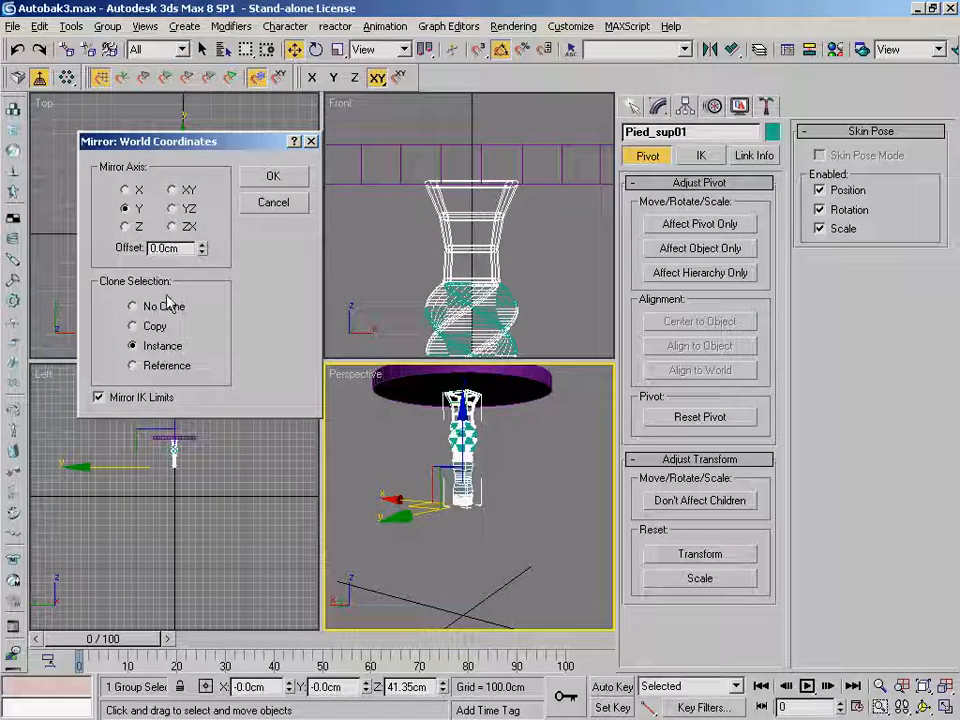
click(128, 227)
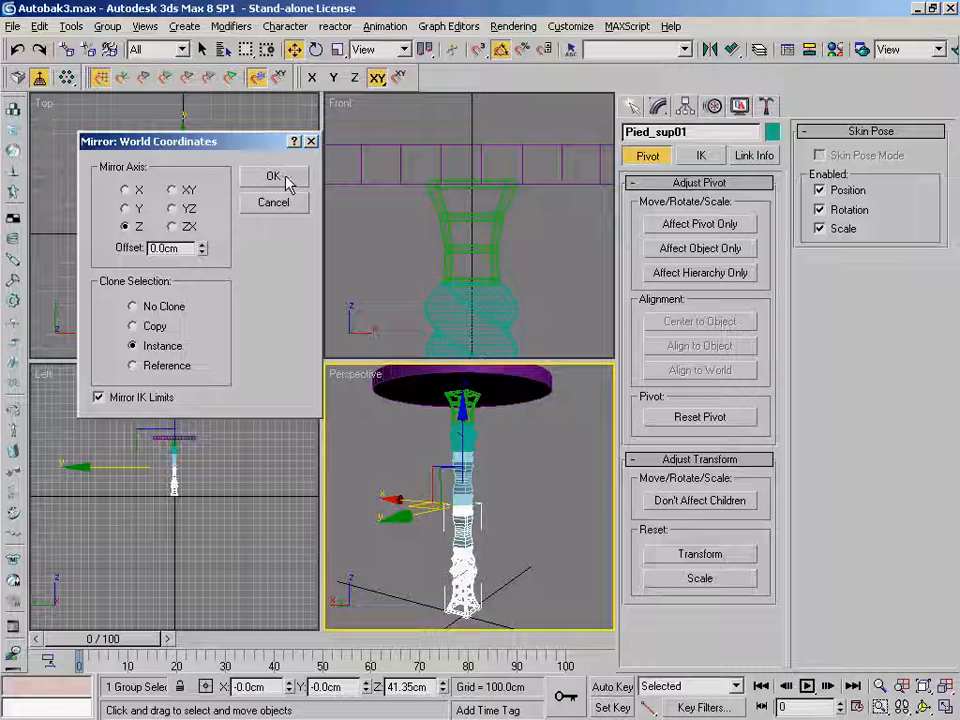
drag(242, 146, 280, 148)
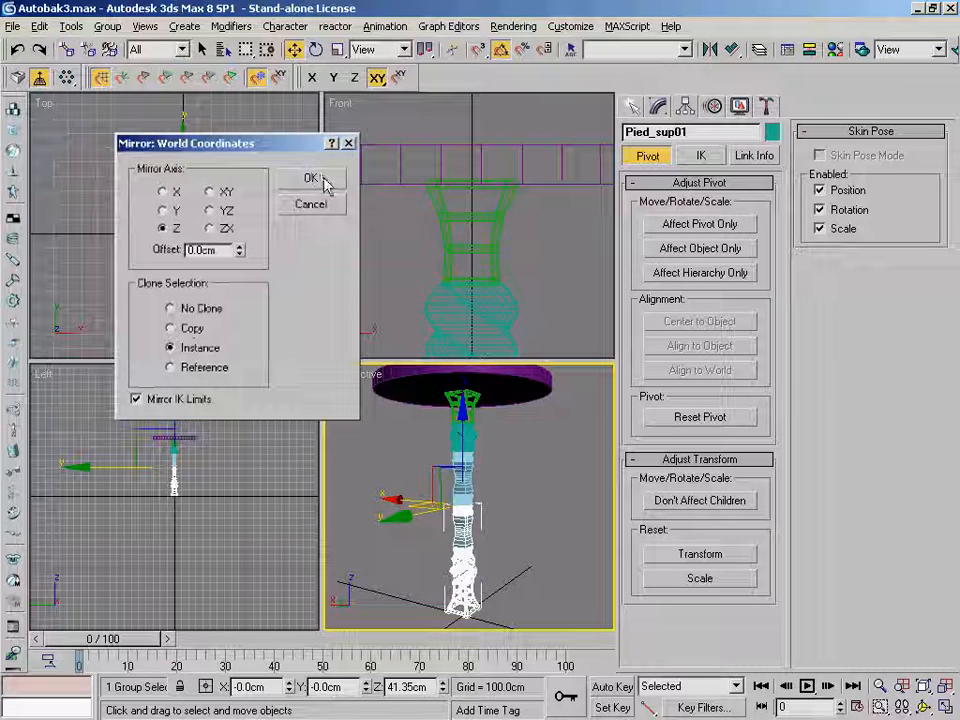
click(312, 178)
alt+middle_drag(560, 497, 580, 510)
click(555, 508)
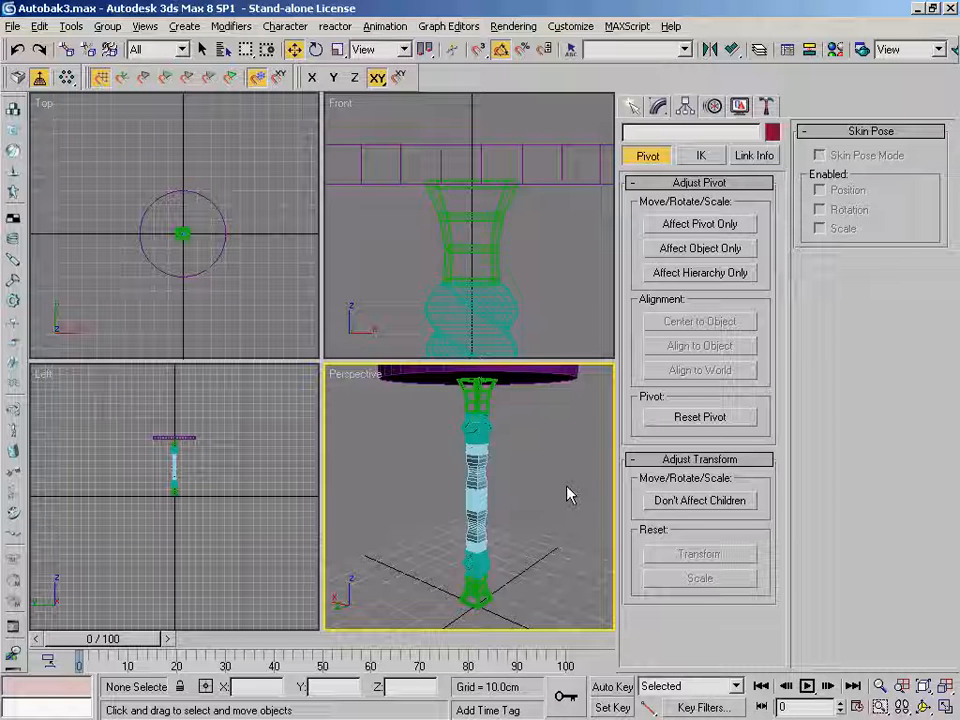
- Rename the mirrored lower half of the leg as Pied_inf and select the Pied_sup group
click(483, 545)
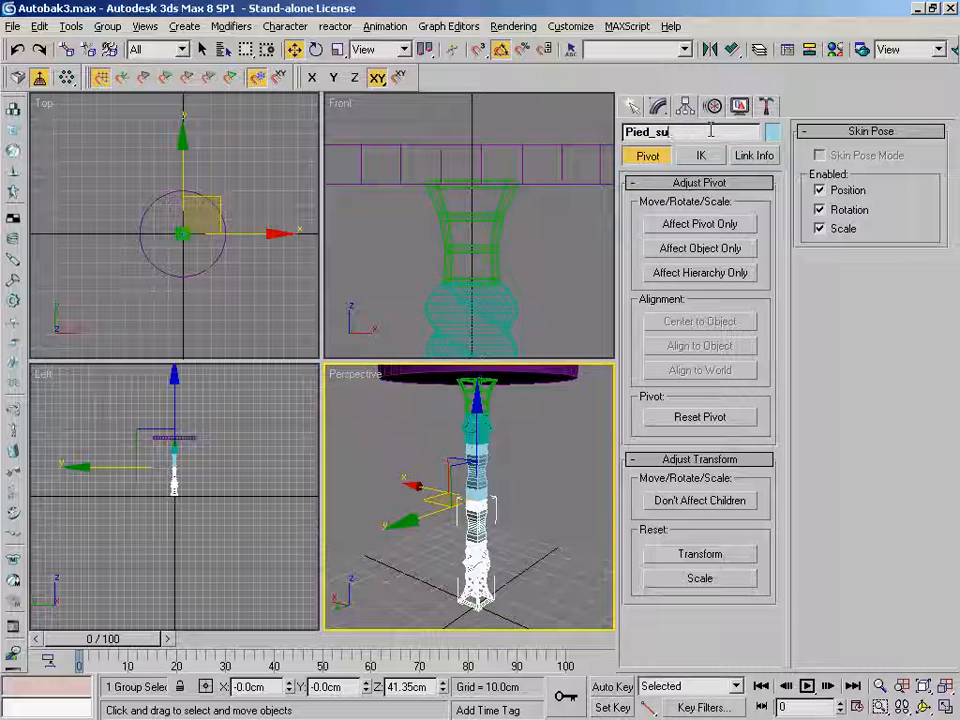
text(nf)
click(499, 434)
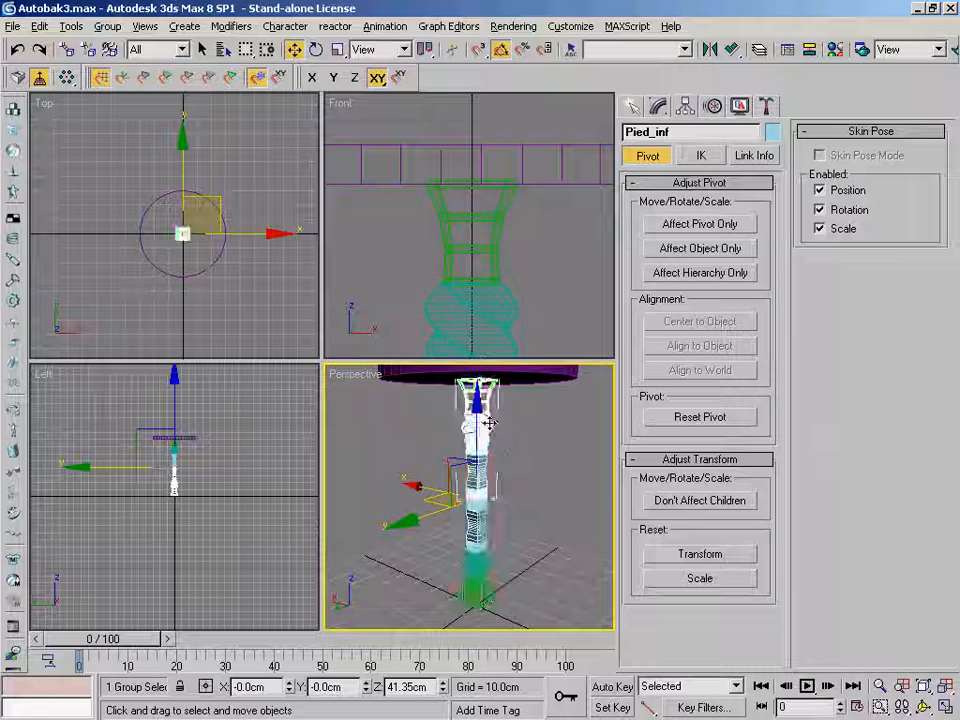
- Open the Pied_sup group to give access to its individual sections
click(659, 108)
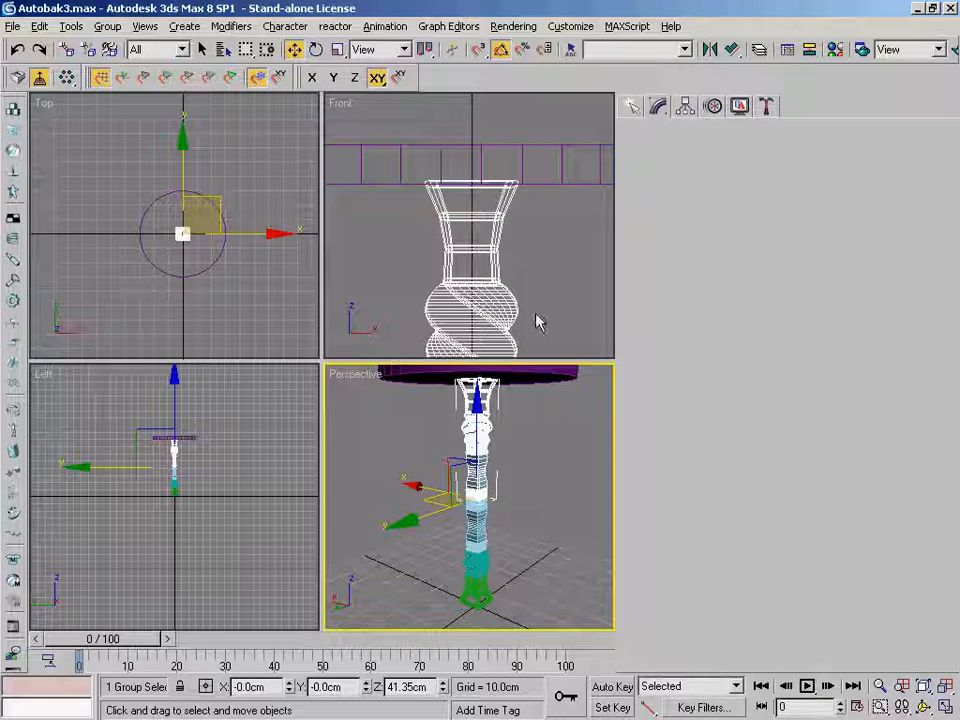
click(108, 27)
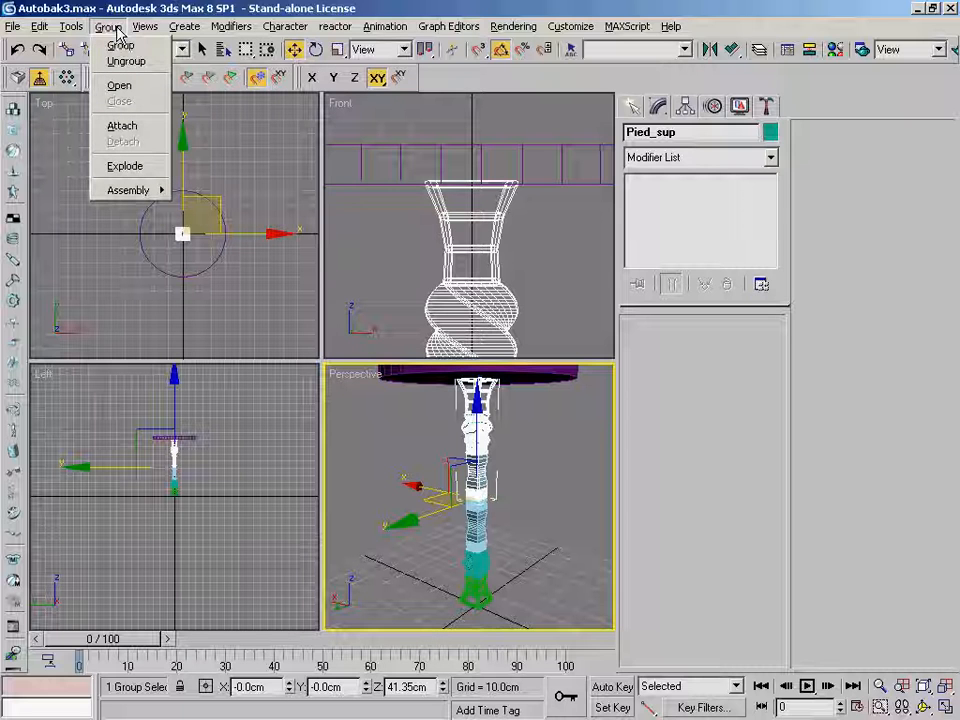
click(122, 86)
alt+middle_drag(521, 462, 520, 453)
middle_drag(544, 300, 525, 195)
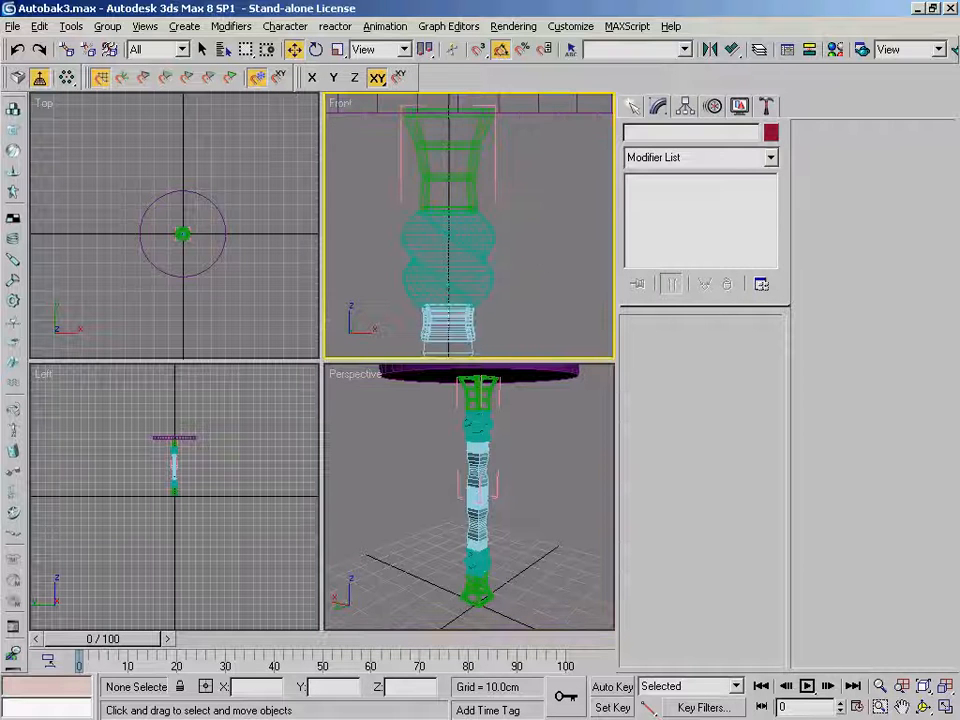
click(879, 686)
drag(521, 189, 547, 212)
right_click(548, 211)
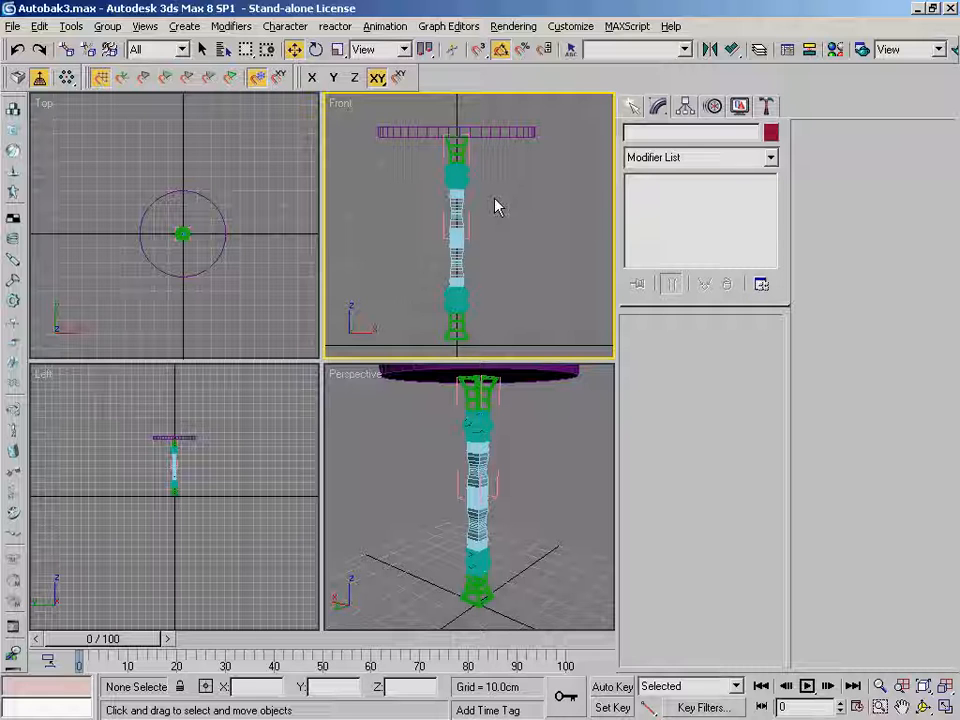
- Select Box02 inside the opened Pied_sup group by name, with subtrees displayed in the object list
key(h)
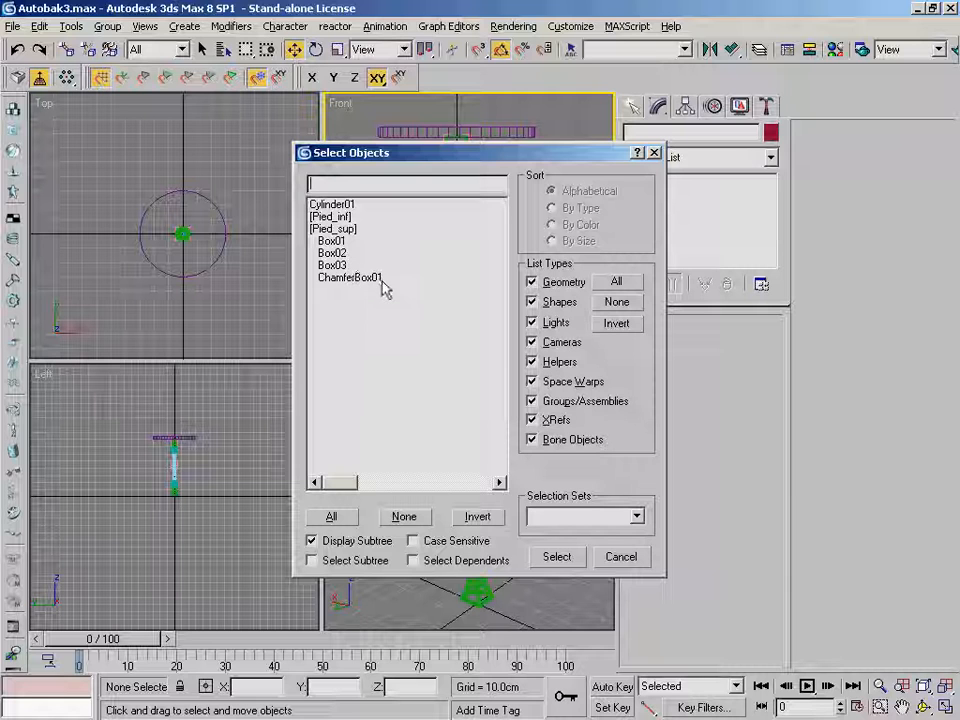
click(357, 541)
click(357, 541)
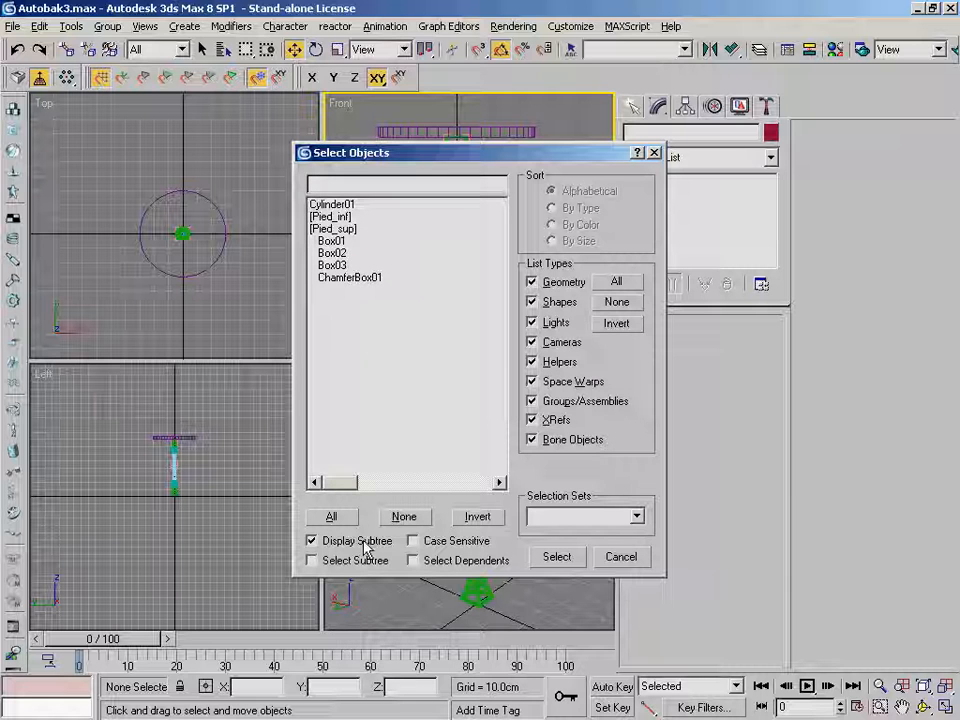
click(351, 242)
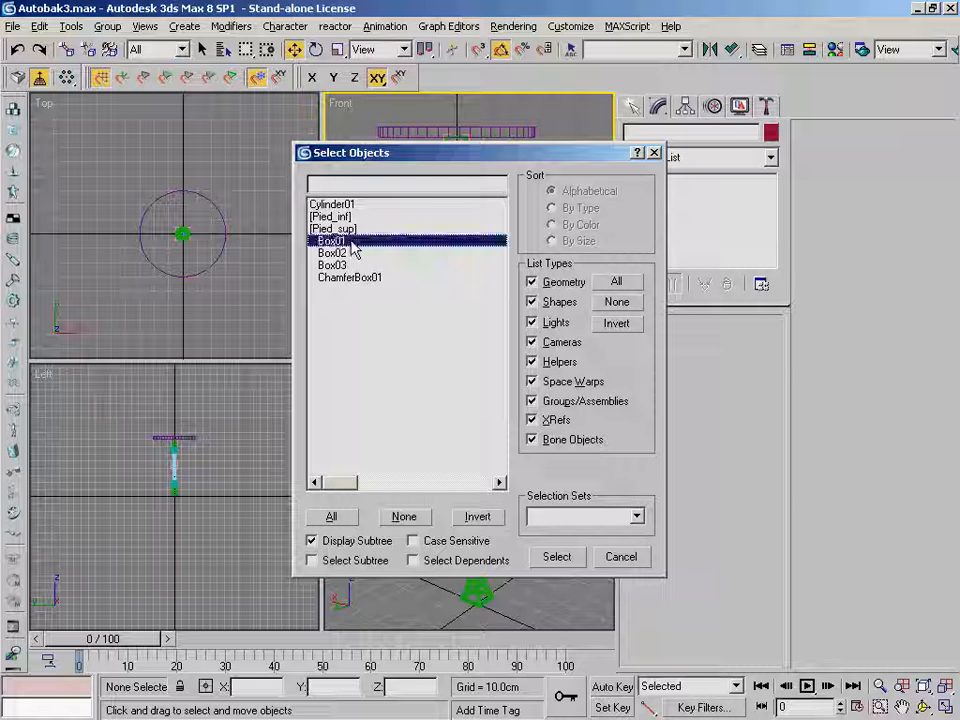
drag(470, 160, 383, 210)
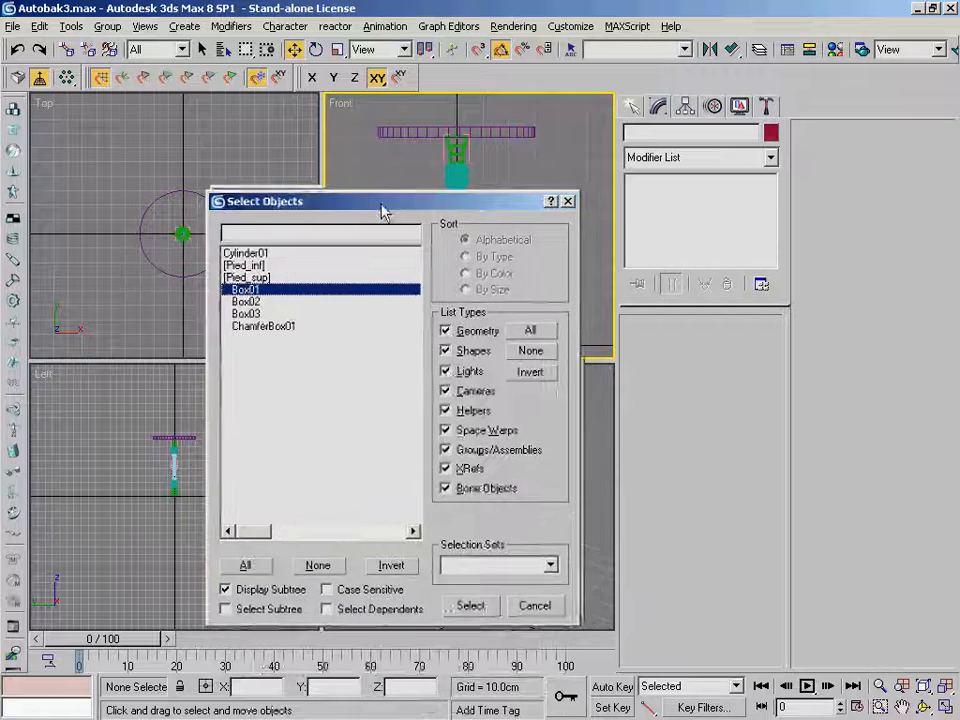
click(246, 301)
click(488, 606)
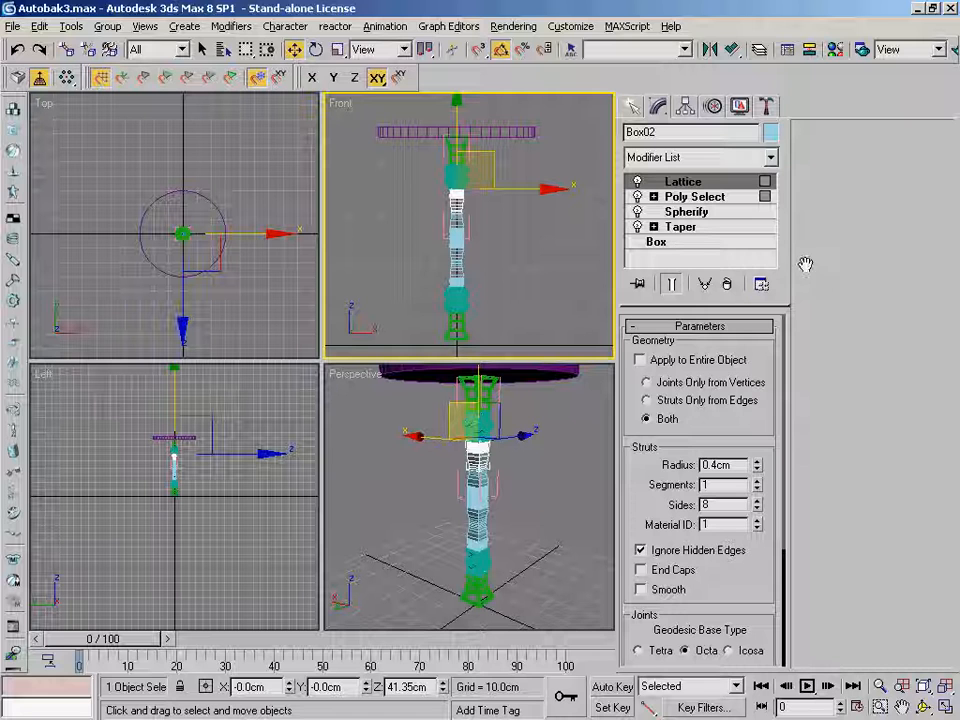
- Try moving the Box03 section away from the leg in the Front view, and undo the move
drag(458, 223, 869, 456)
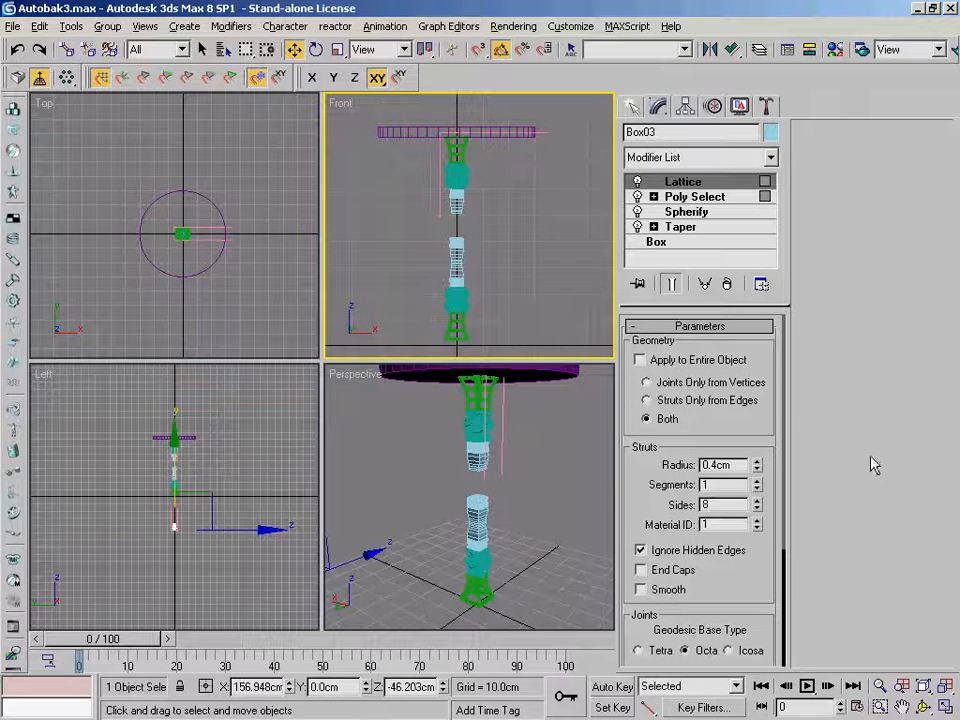
key(ctrl+z)
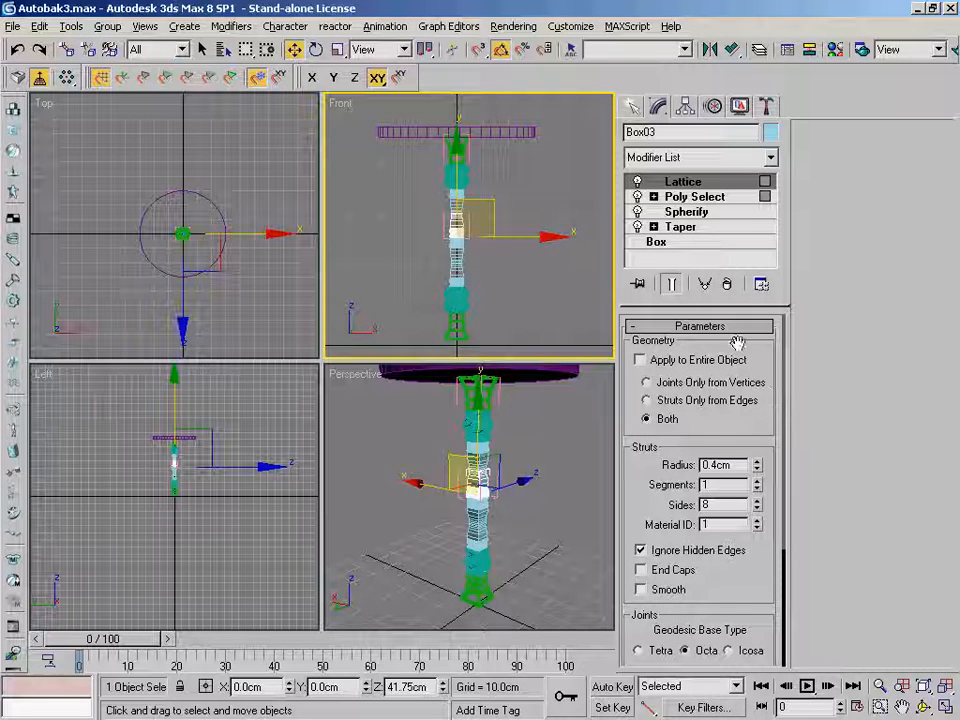
middle_drag(541, 306, 532, 324)
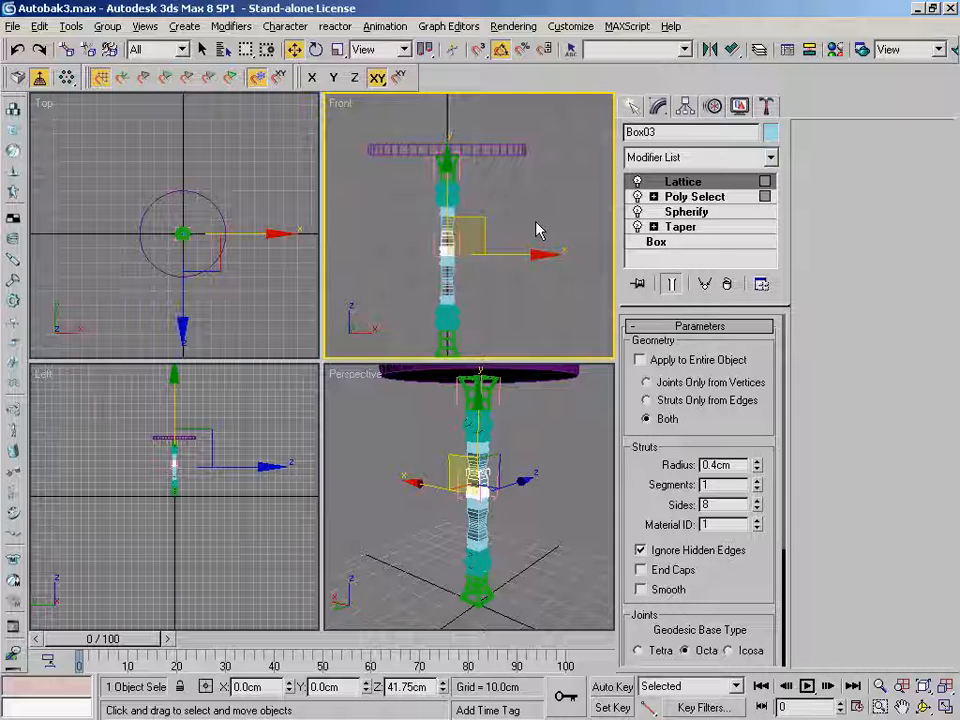
key(ctrl+z)
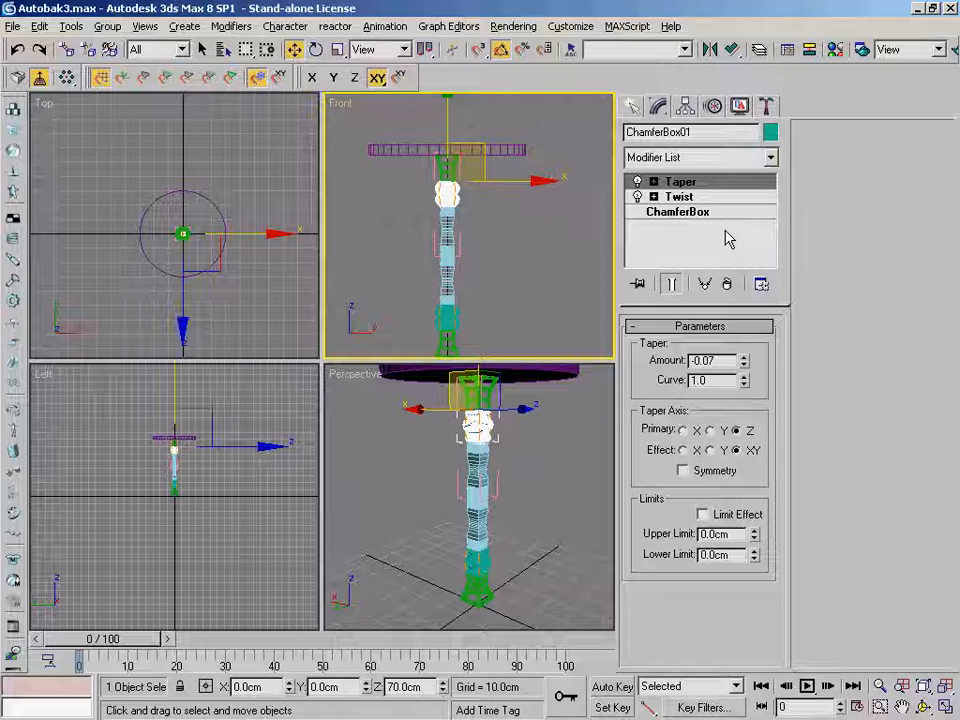
- Collapse the entire modifier stack of the twisted ChamferBox01 section, accepting the loss of its creation and modifier parameters
click(879, 686)
drag(546, 450, 536, 489)
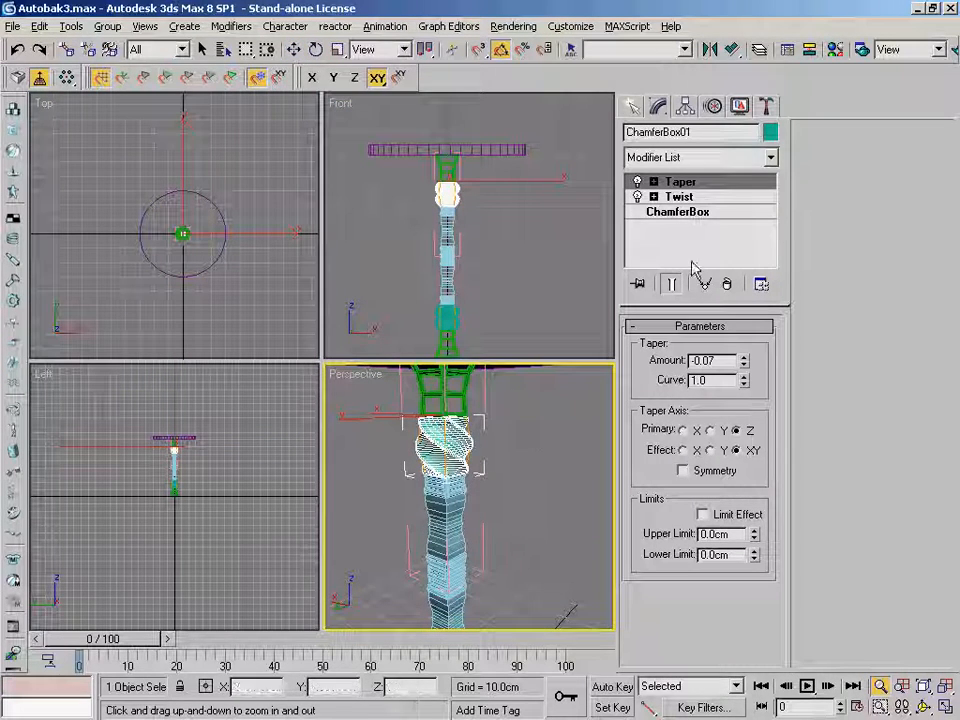
right_click(743, 189)
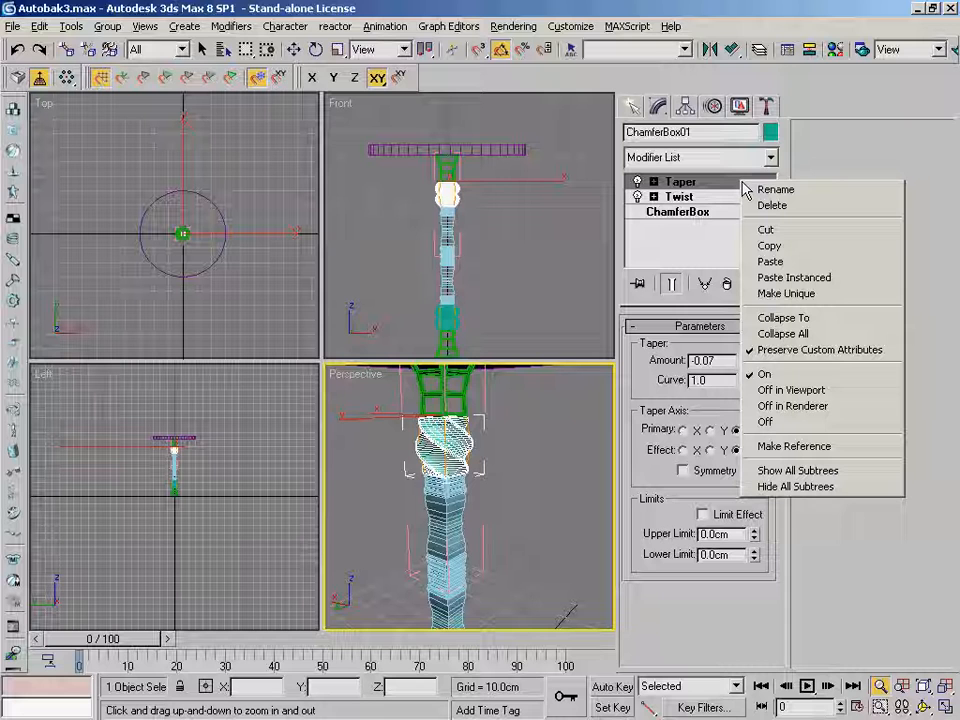
click(842, 336)
drag(570, 286, 349, 216)
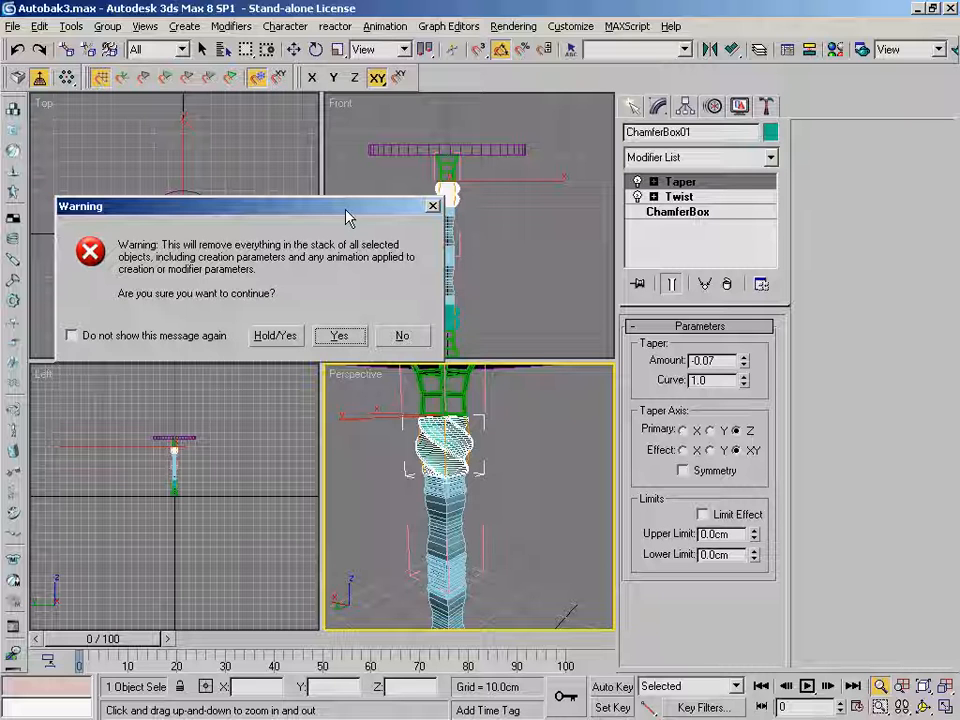
click(342, 338)
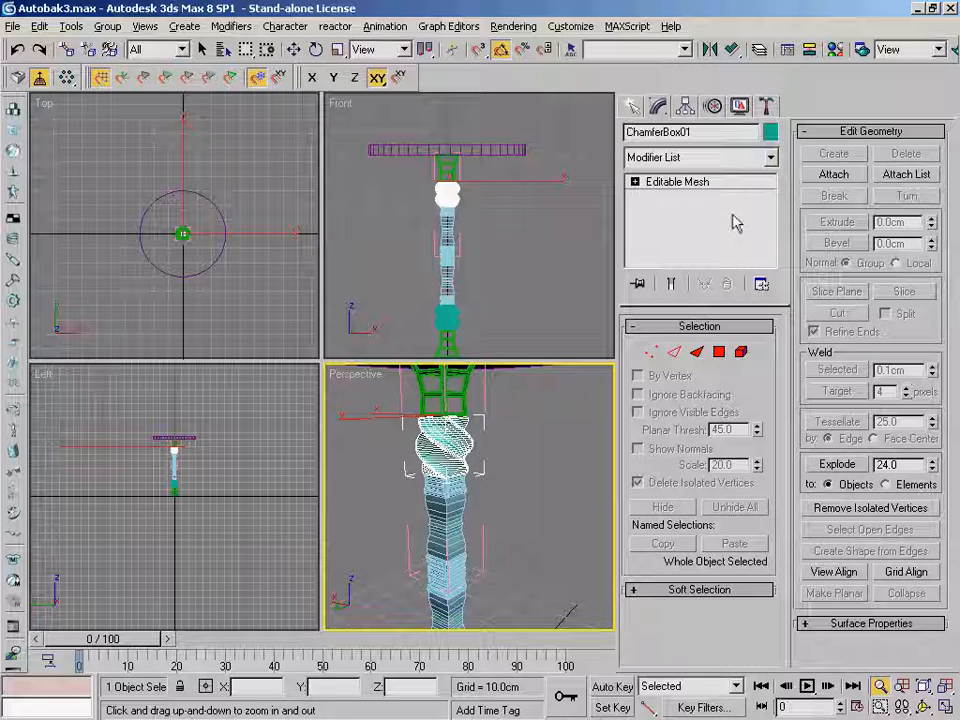
drag(766, 306, 766, 279)
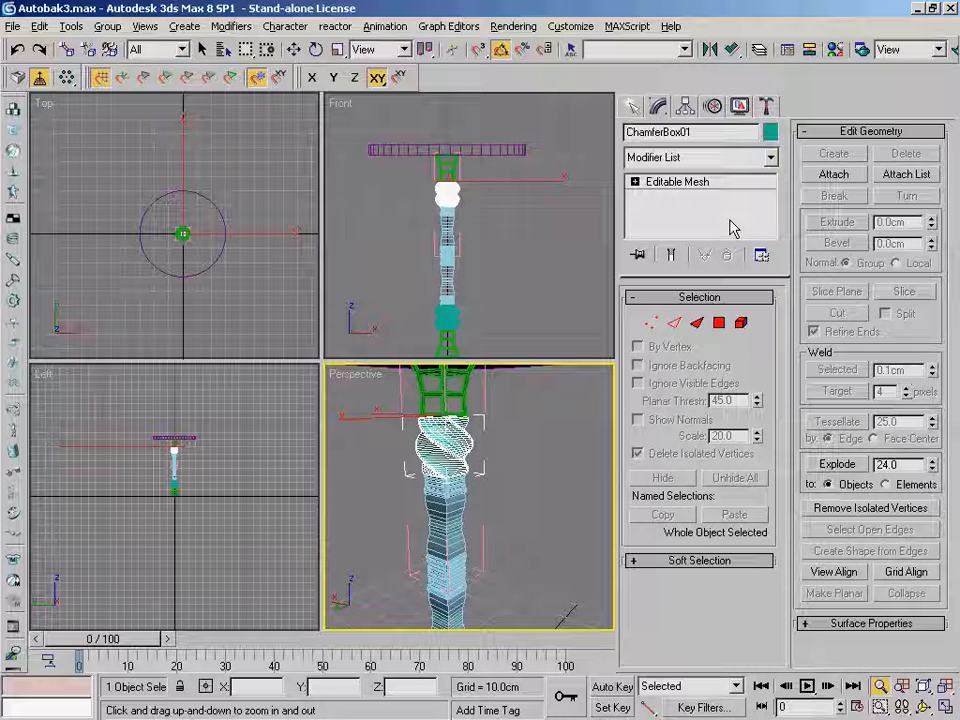
- Examine the collapsed twisted section and the neighbouring leg sections in the Perspective view from several angles
click(924, 707)
drag(497, 489, 564, 486)
key(alt+z)
scroll(496, 437, up, 3)
middle_drag(514, 466, 452, 501)
drag(510, 450, 529, 495)
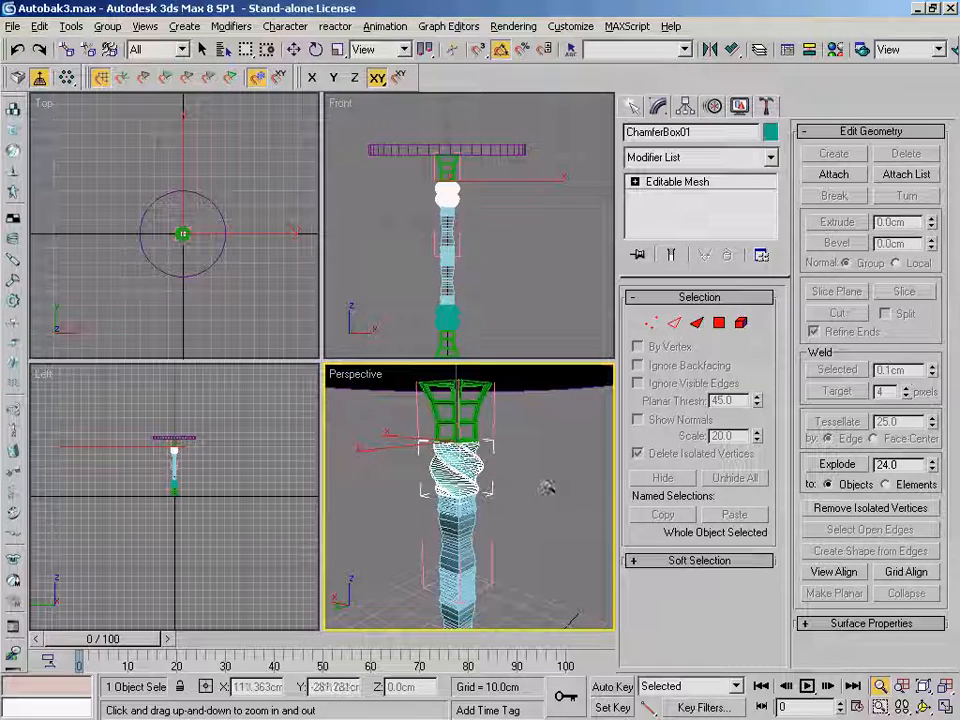
mouse_move(537, 459)
alt+middle_down()
mouse_move(474, 476)
mouse_move(531, 467)
alt+middle_up()
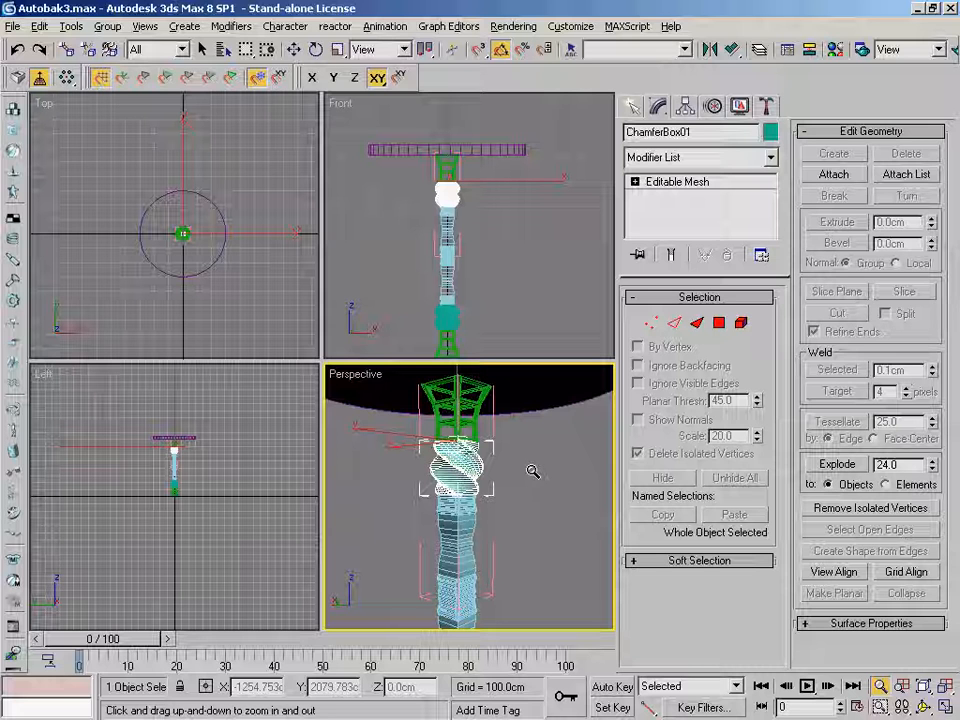
middle_drag(527, 477, 519, 450)
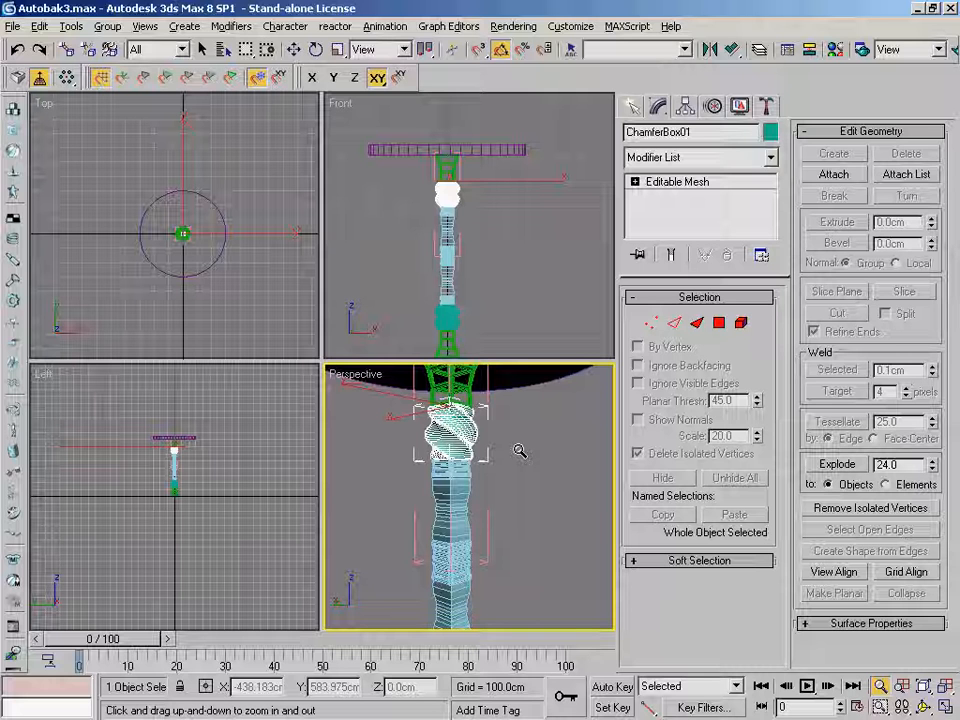
mouse_move(541, 474)
alt+middle_down()
mouse_move(489, 471)
mouse_move(543, 478)
alt+middle_up()
drag(541, 476, 555, 477)
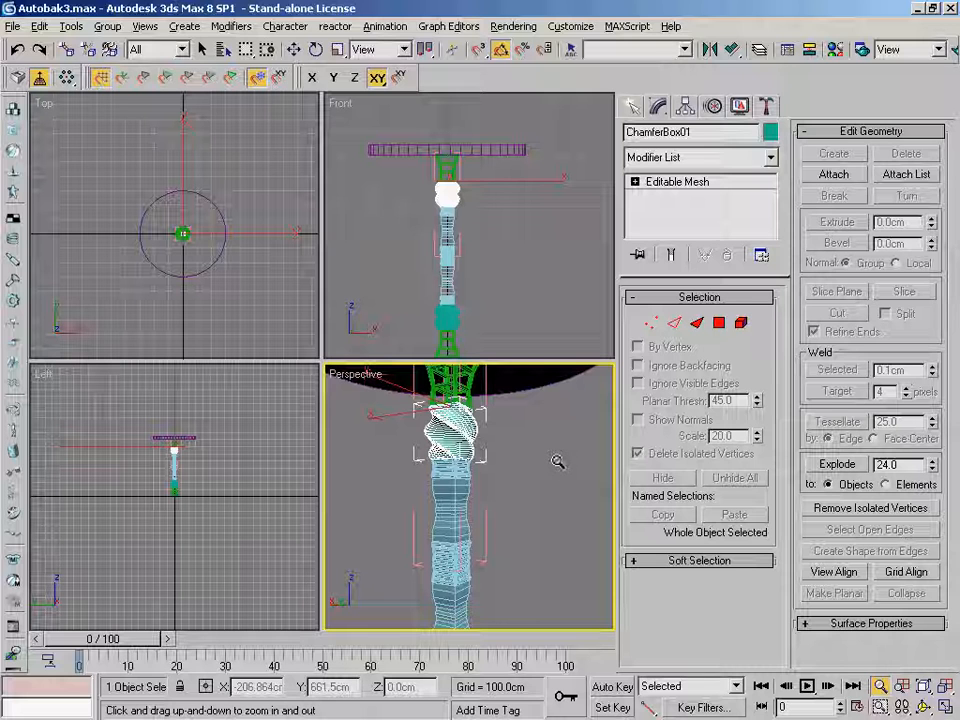
right_click(558, 465)
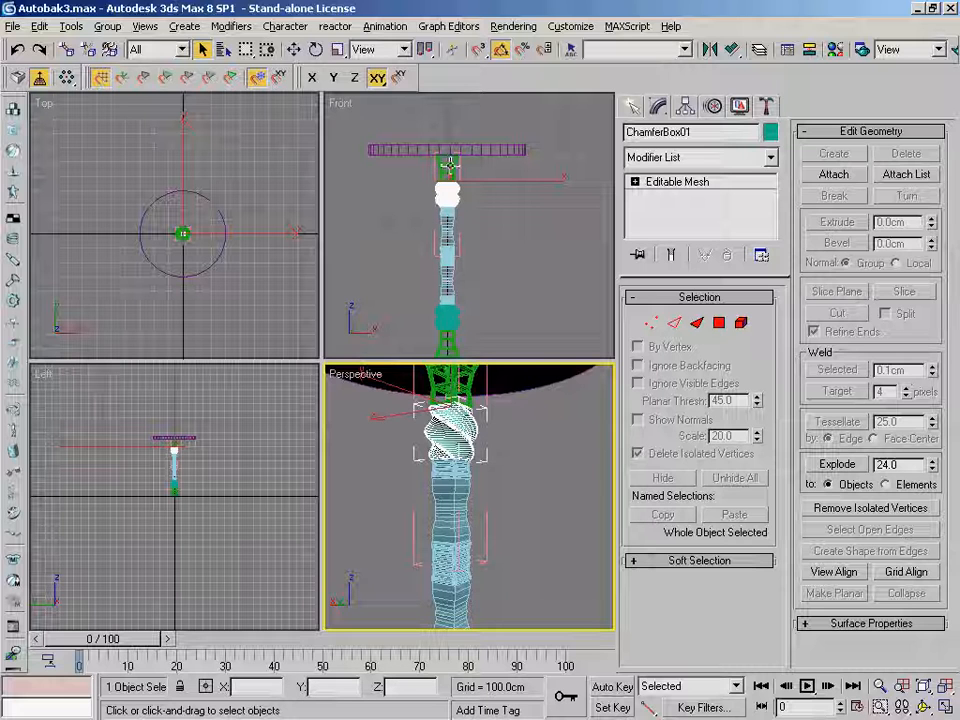
- Select the flared lattice section Box01 together with the Box02 and Box03 sections of the upper half of the leg
click(449, 165)
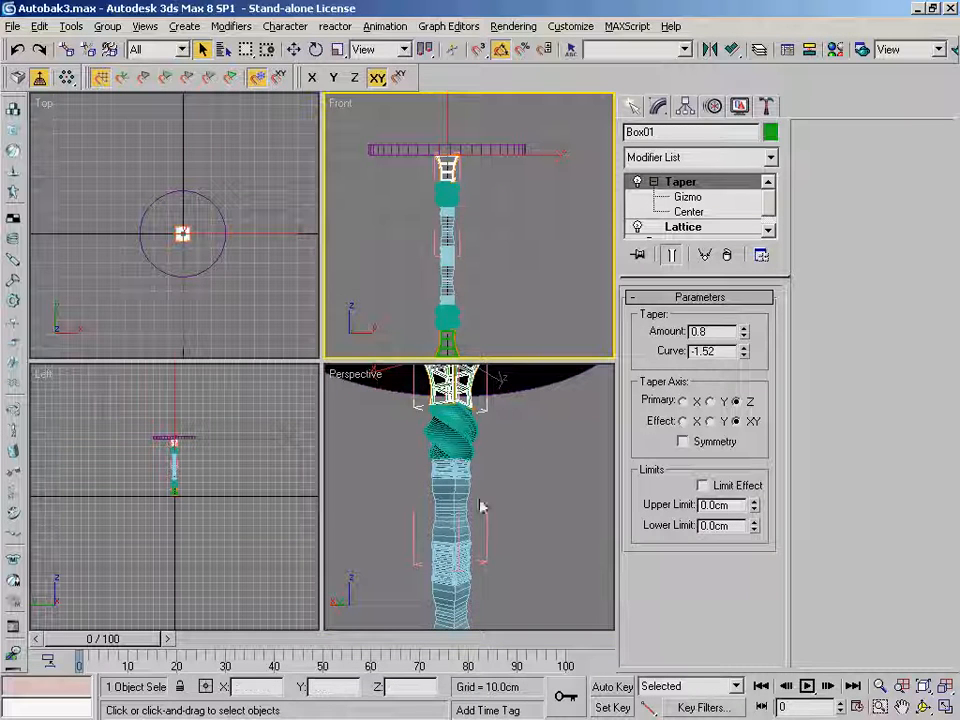
ctrl+click(455, 470)
ctrl+click(452, 548)
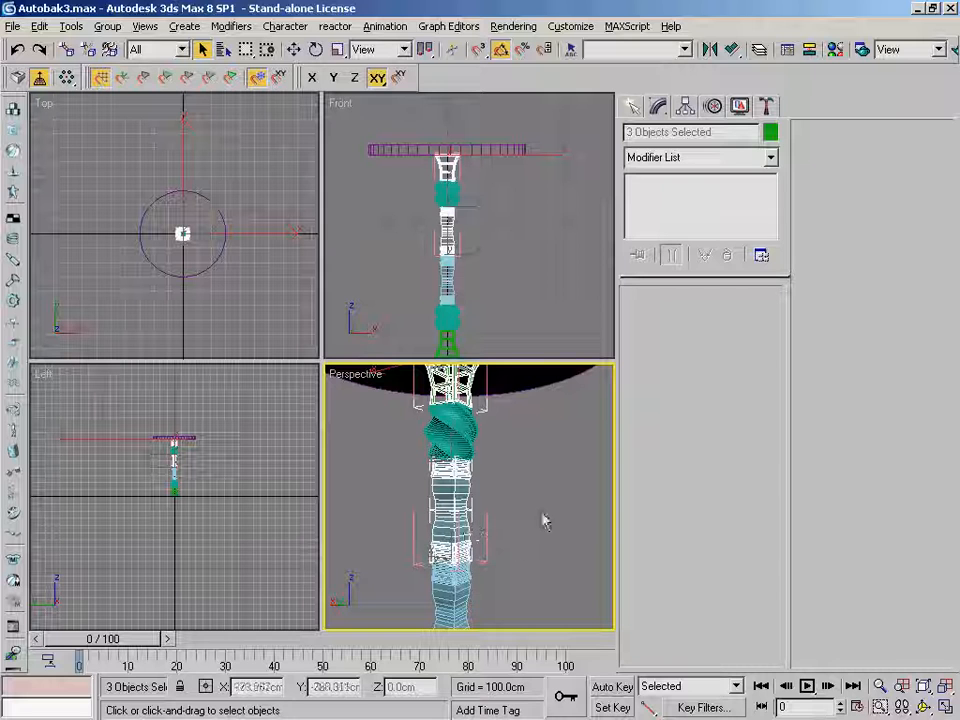
key(ctrl+r)
mouse_move(502, 478)
mouse_down()
mouse_move(489, 461)
mouse_move(495, 467)
mouse_up()
right_click(514, 482)
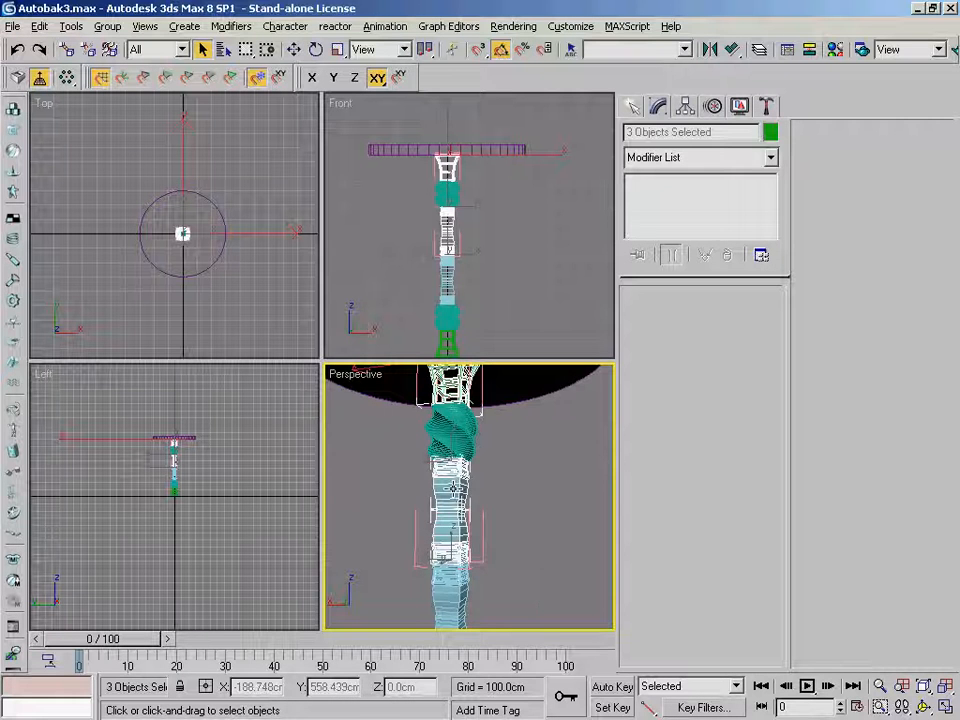
- Convert the selected Box01, Box02 and Box03 leg sections to Editable Poly, and check the modifier stack of each section
right_click(455, 494)
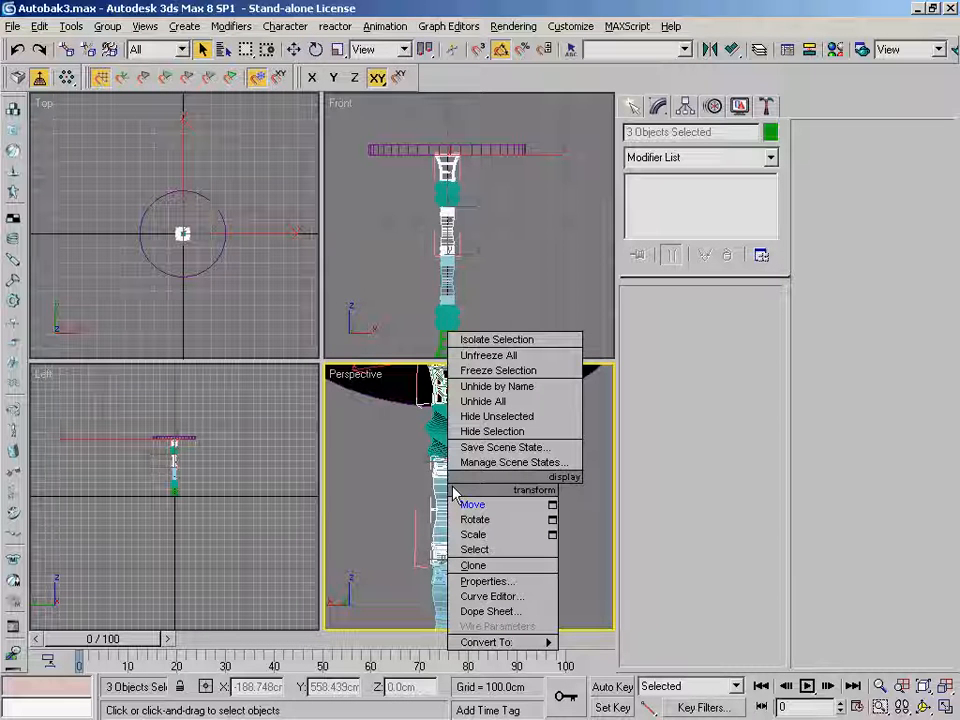
mouse_move(527, 646)
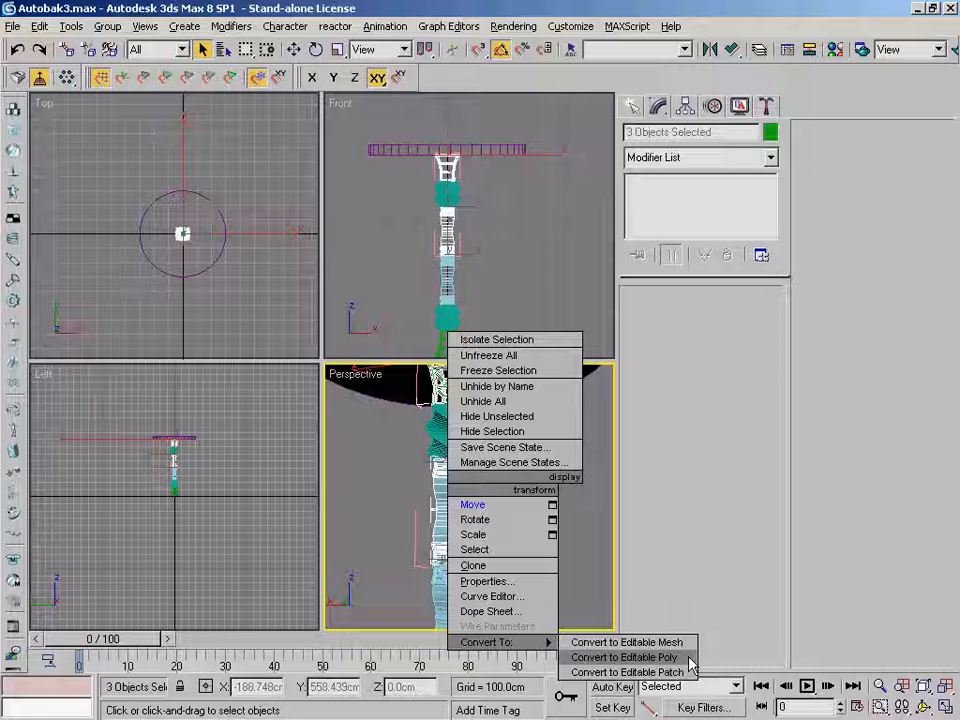
click(690, 663)
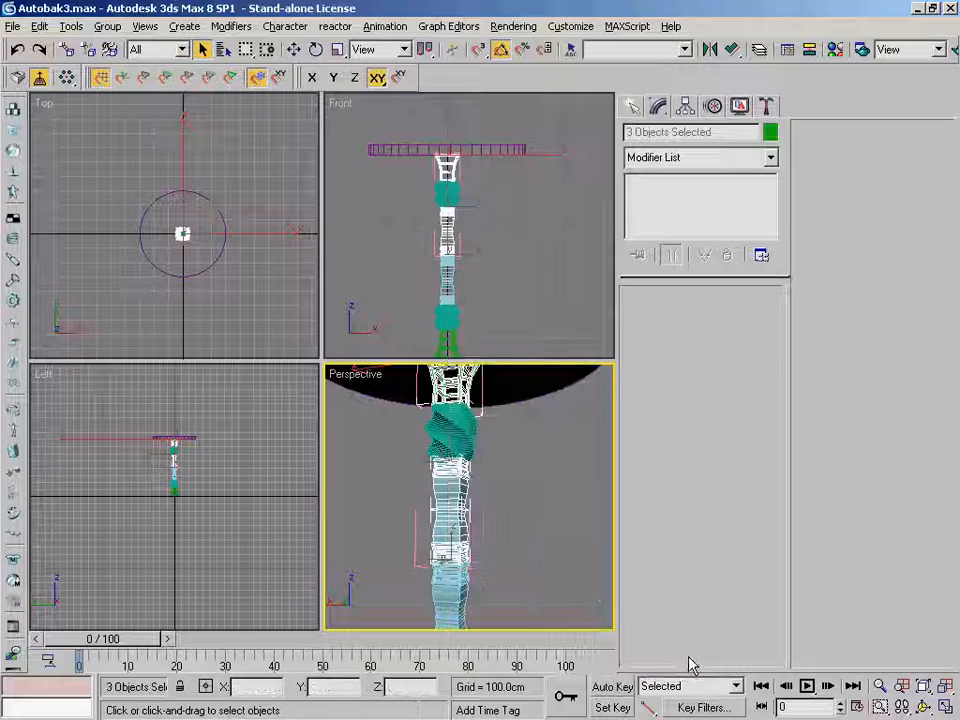
click(489, 514)
click(457, 537)
click(460, 478)
click(459, 392)
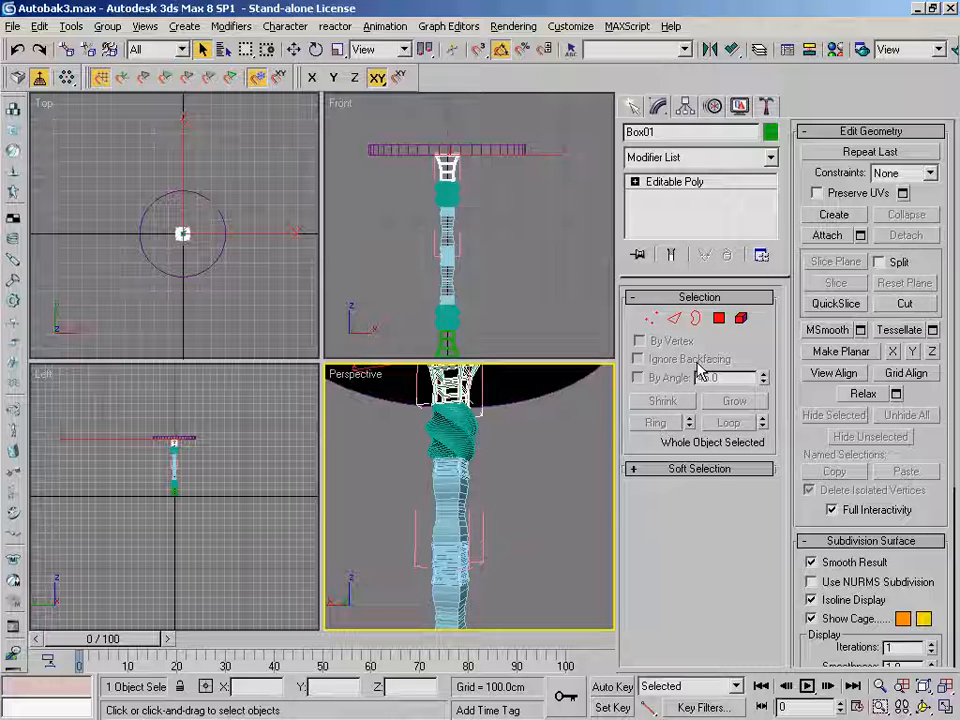
- Close the open Pied_sup group so the sections of the upper half of the leg act as one object
mouse_move(536, 481)
middle_down()
mouse_move(546, 497)
mouse_move(546, 480)
mouse_move(538, 490)
mouse_move(551, 480)
mouse_move(516, 454)
mouse_move(495, 476)
mouse_move(544, 474)
mouse_move(535, 475)
middle_up()
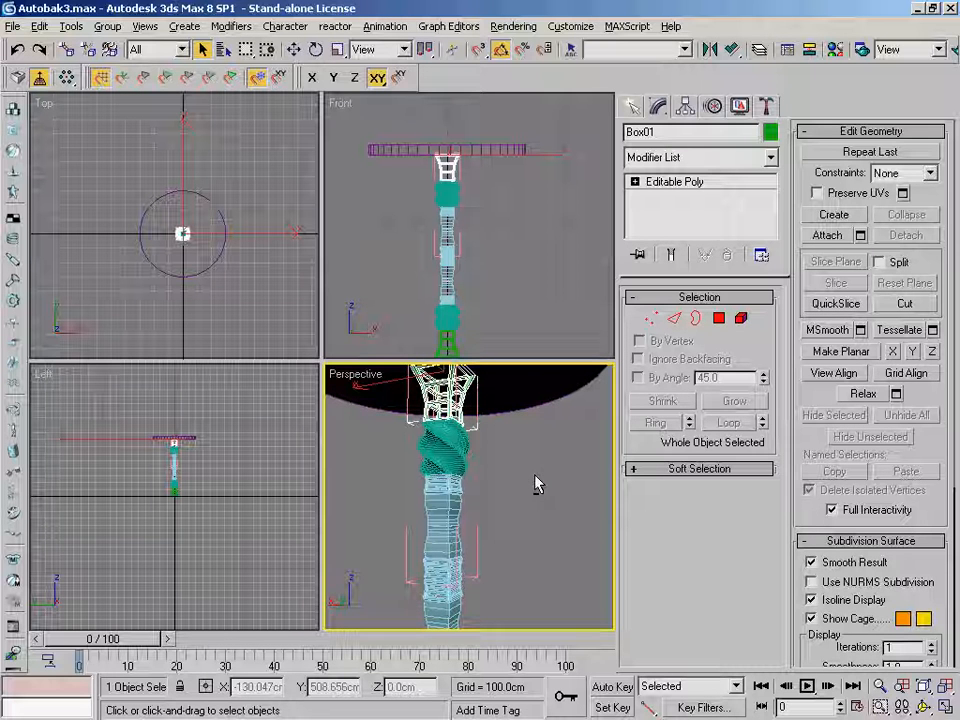
click(479, 537)
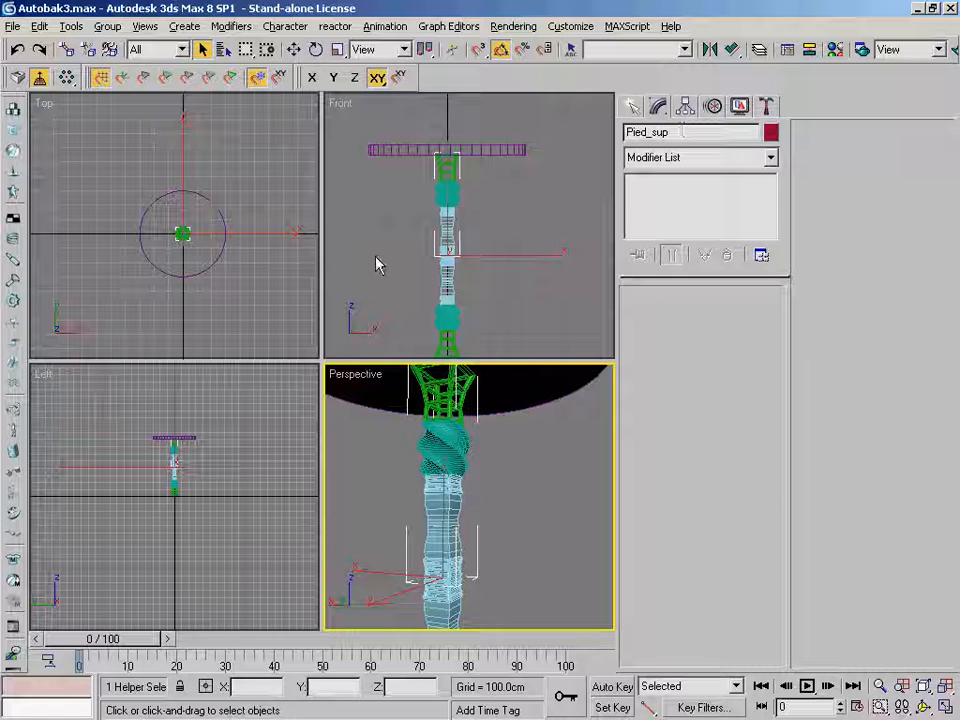
click(107, 28)
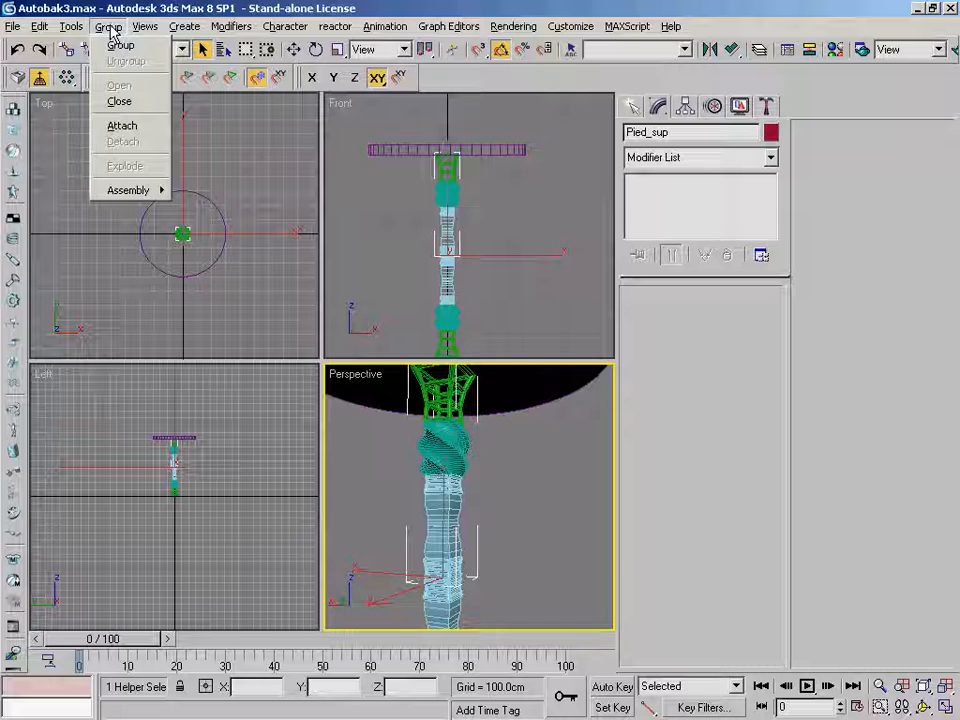
click(125, 103)
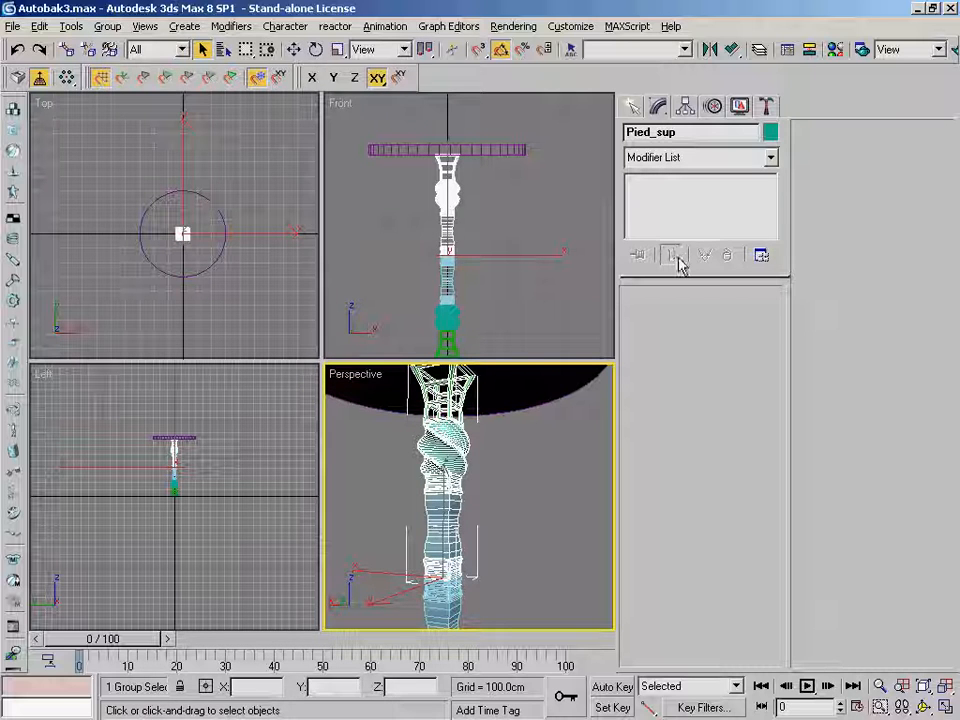
- Deselect the Pied_sup group and examine the whole table, with its round top and complete leg, in the Perspective view
click(879, 686)
drag(572, 538, 533, 458)
alt+middle_drag(533, 458, 534, 529)
right_click(540, 512)
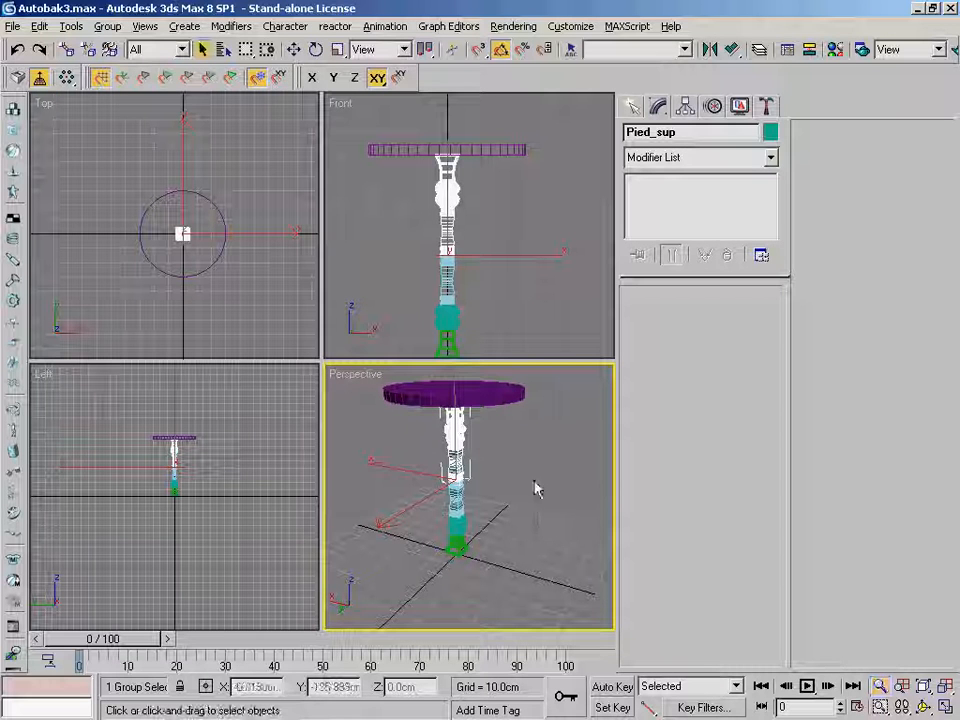
click(533, 495)
alt+middle_drag(530, 485, 527, 481)
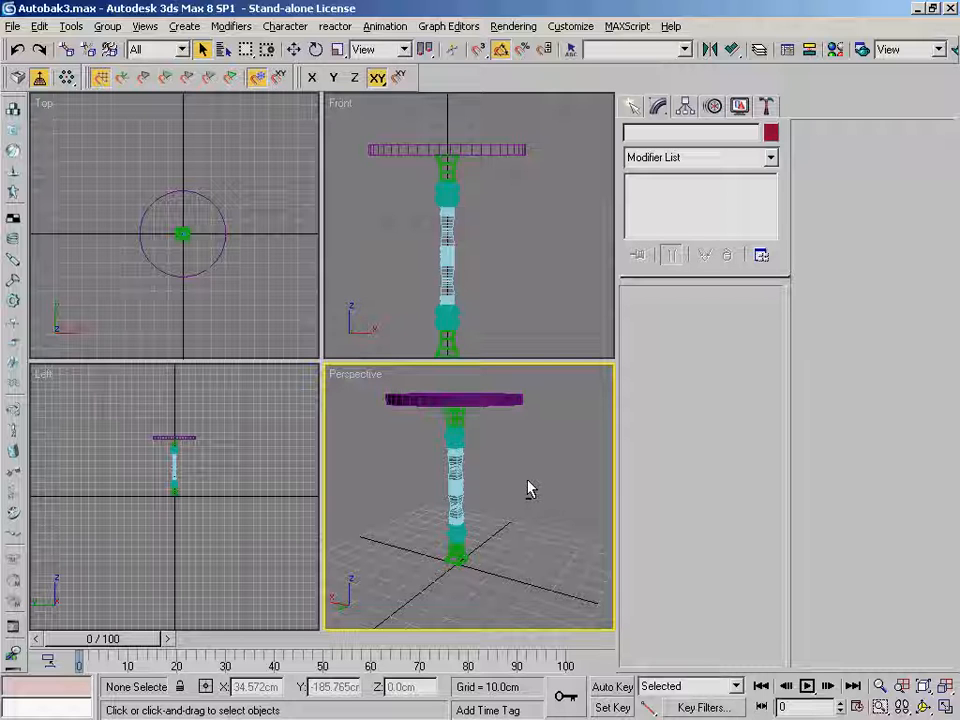
mouse_move(528, 478)
alt+middle_down()
mouse_move(519, 495)
mouse_move(528, 481)
alt+middle_up()
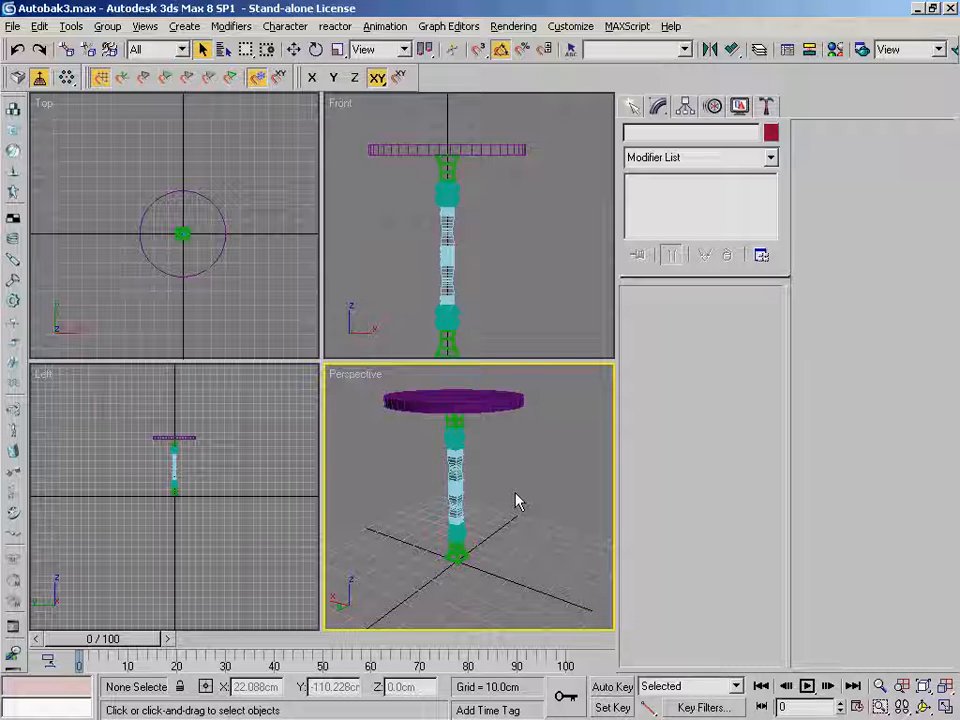
mouse_move(529, 506)
middle_down()
mouse_move(546, 499)
mouse_move(535, 506)
middle_up()
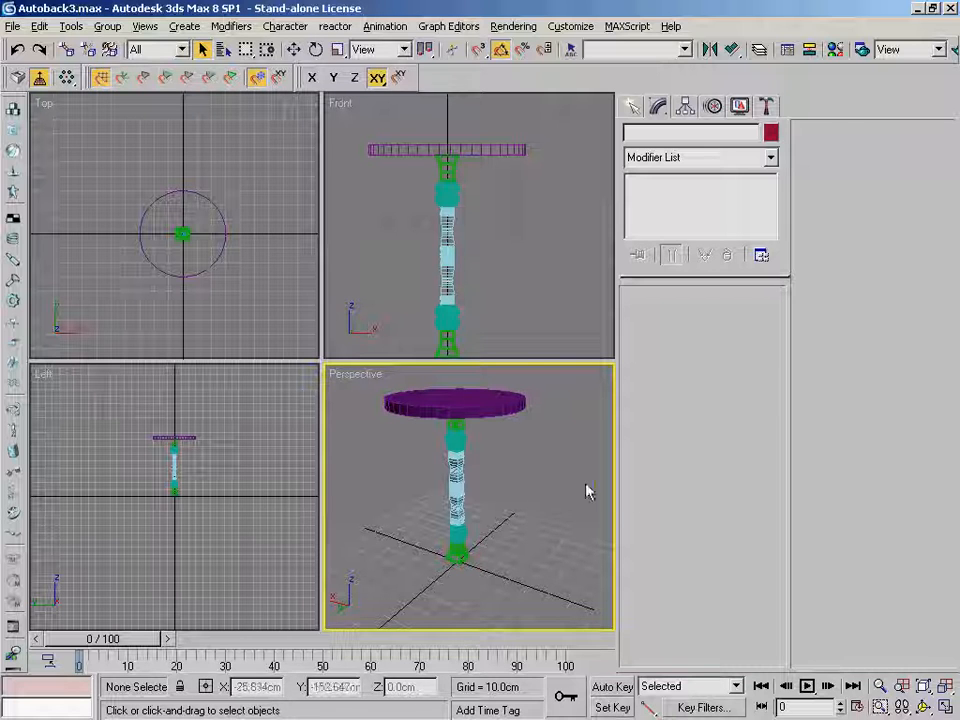
- Save the scene under the new file name Gueridon_01.max in the Projet_Ghosty folder
click(12, 26)
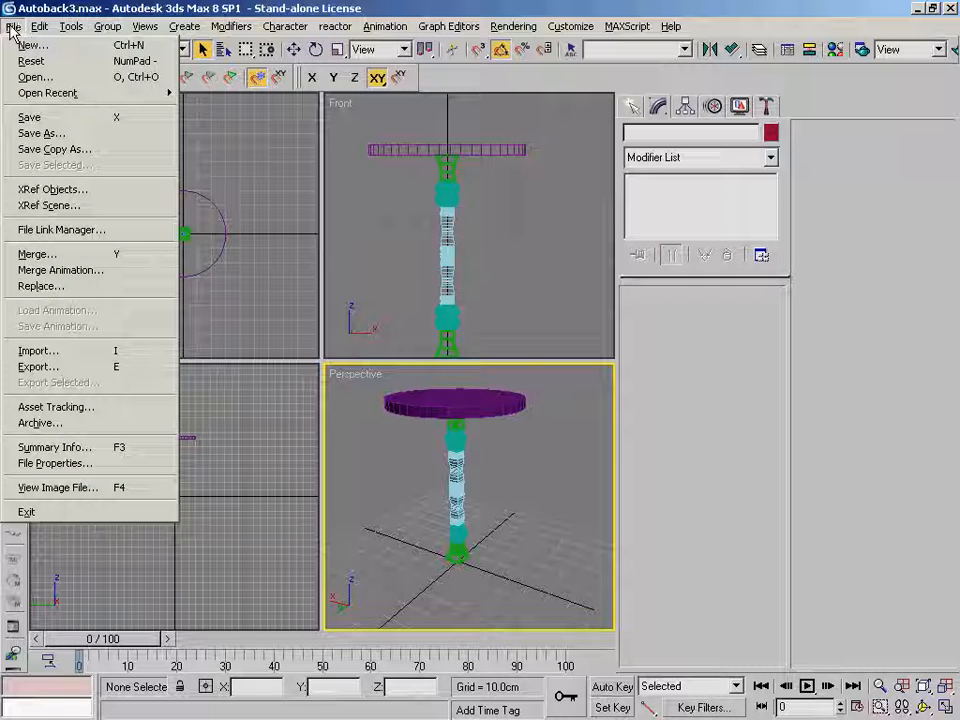
click(40, 133)
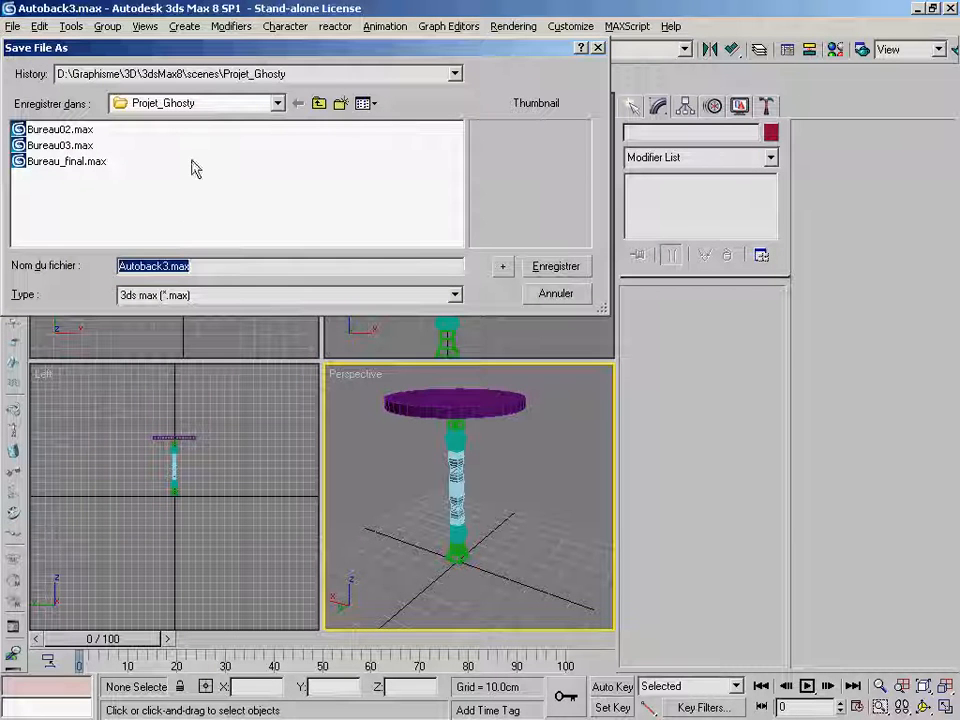
click(217, 265)
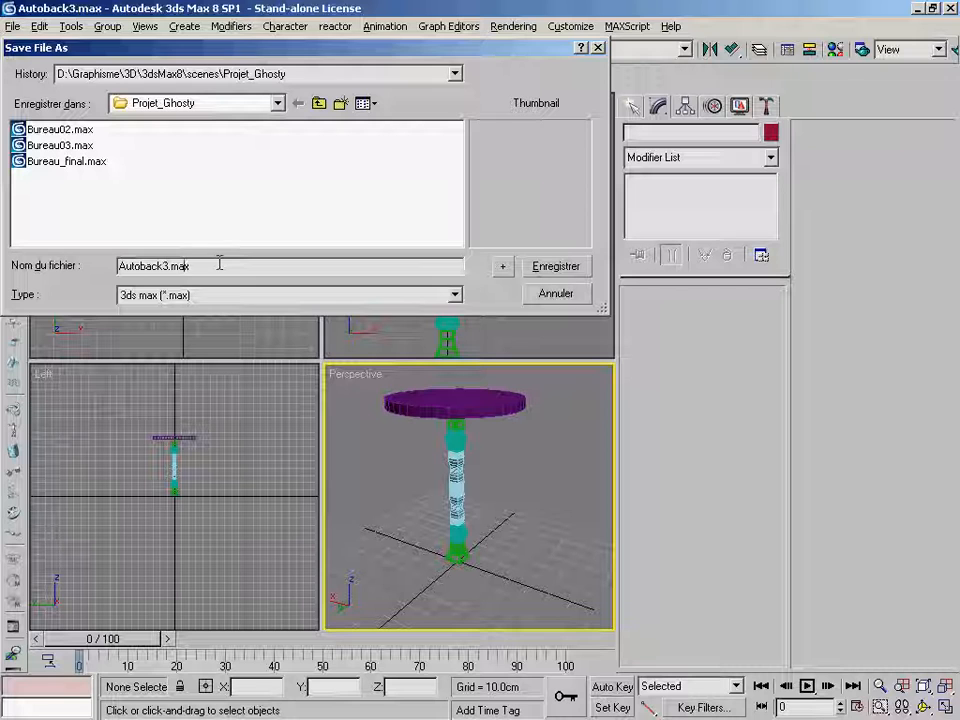
key(Left)
key(BackSpace)
key(BackSpace)
key(BackSpace)
key(BackSpace)
key(BackSpace)
key(BackSpace)
key(BackSpace)
key(BackSpace)
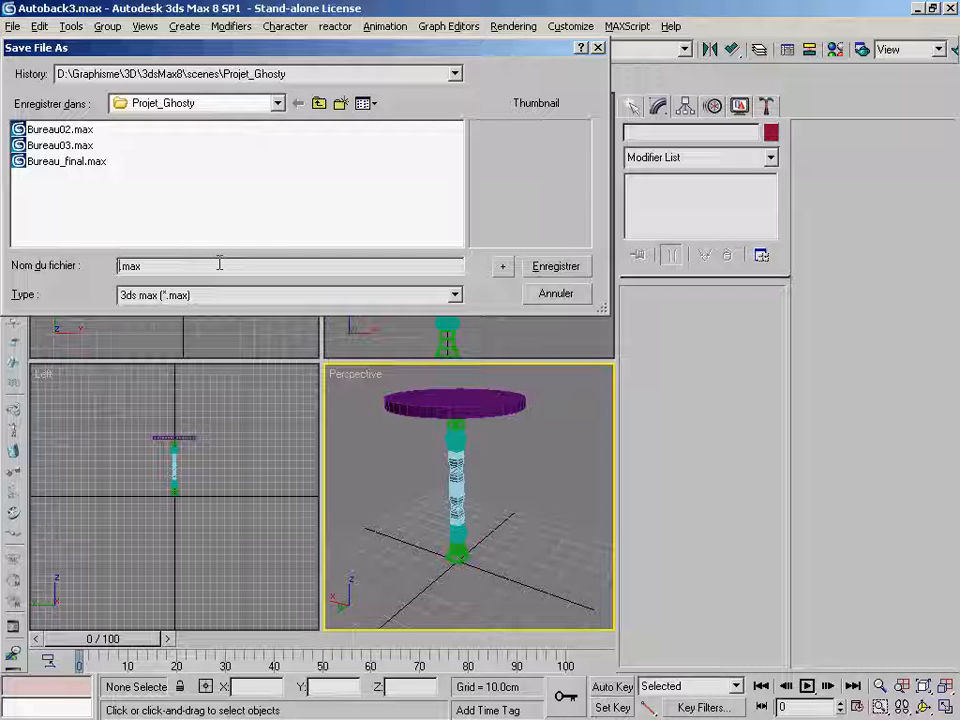
text(Gueridon)
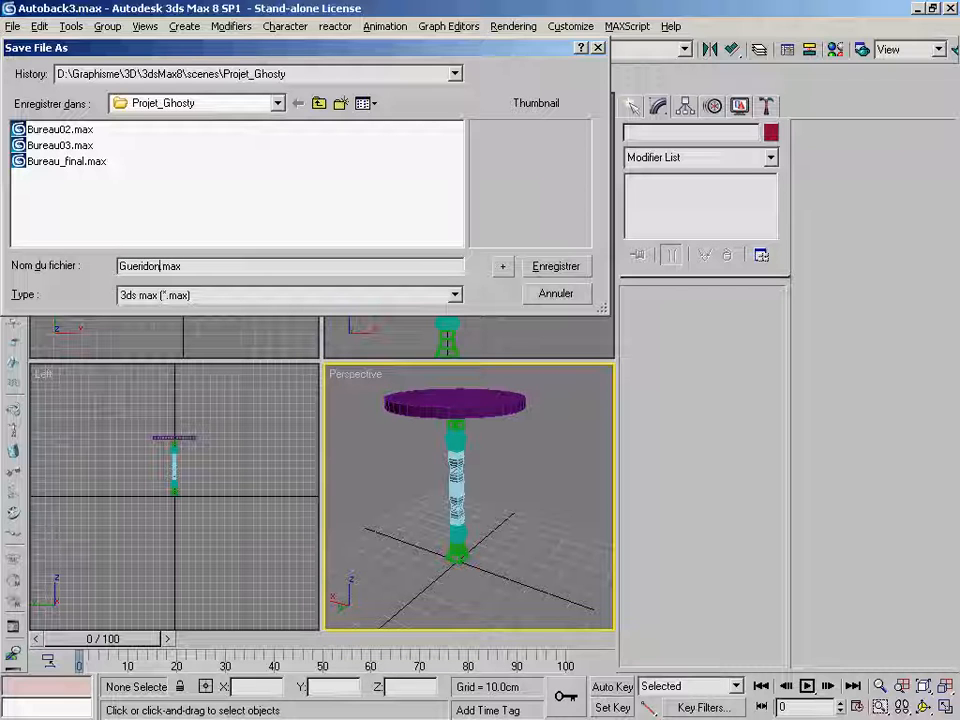
text(_01)
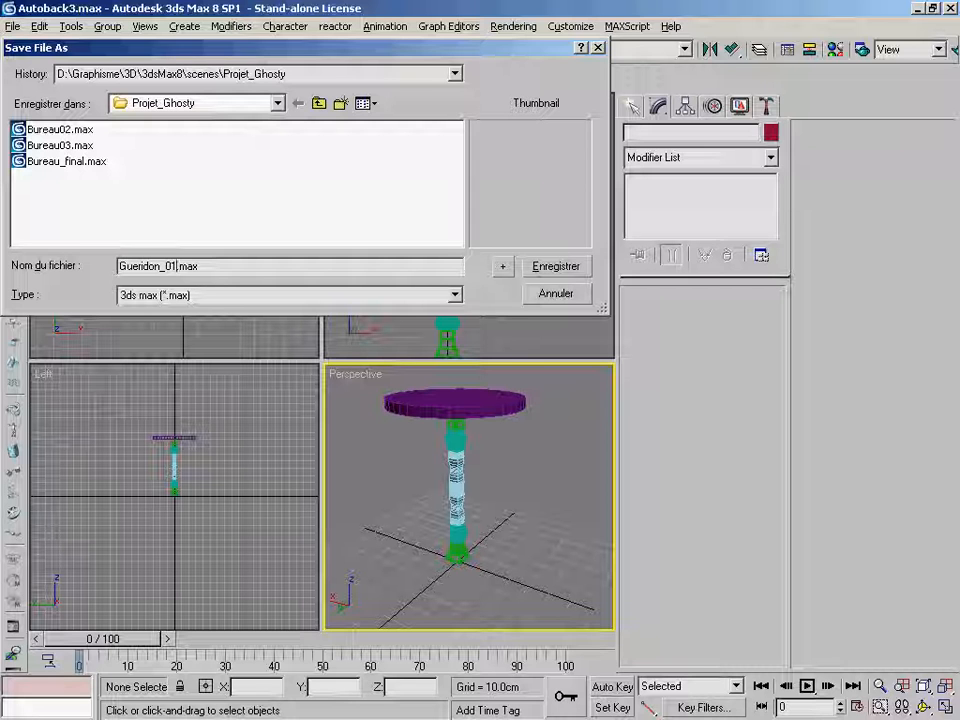
key(Return)
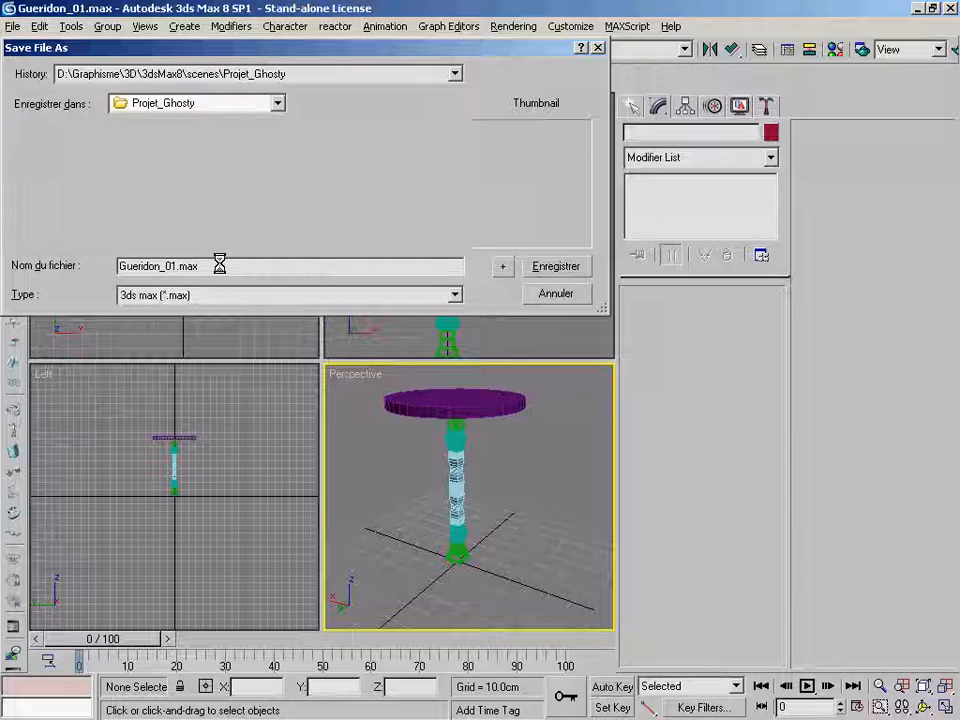